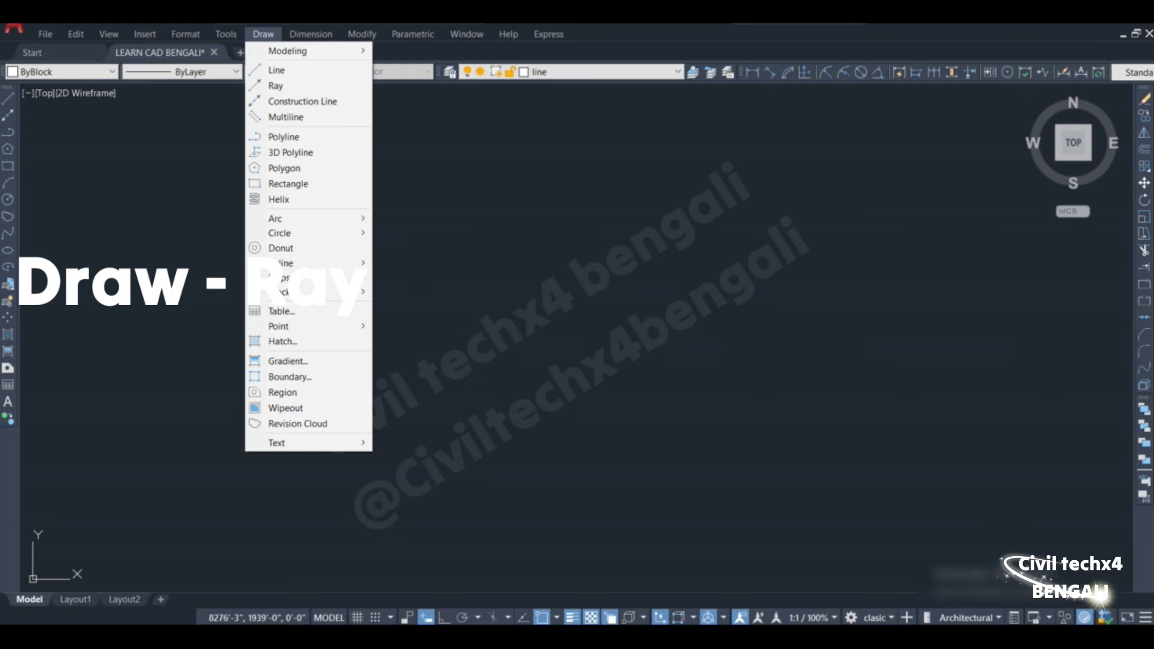
Draw four rays from one common start point near the middle of the drawing area, running roughly straight up, right, down and left.
left_click(359, 88)
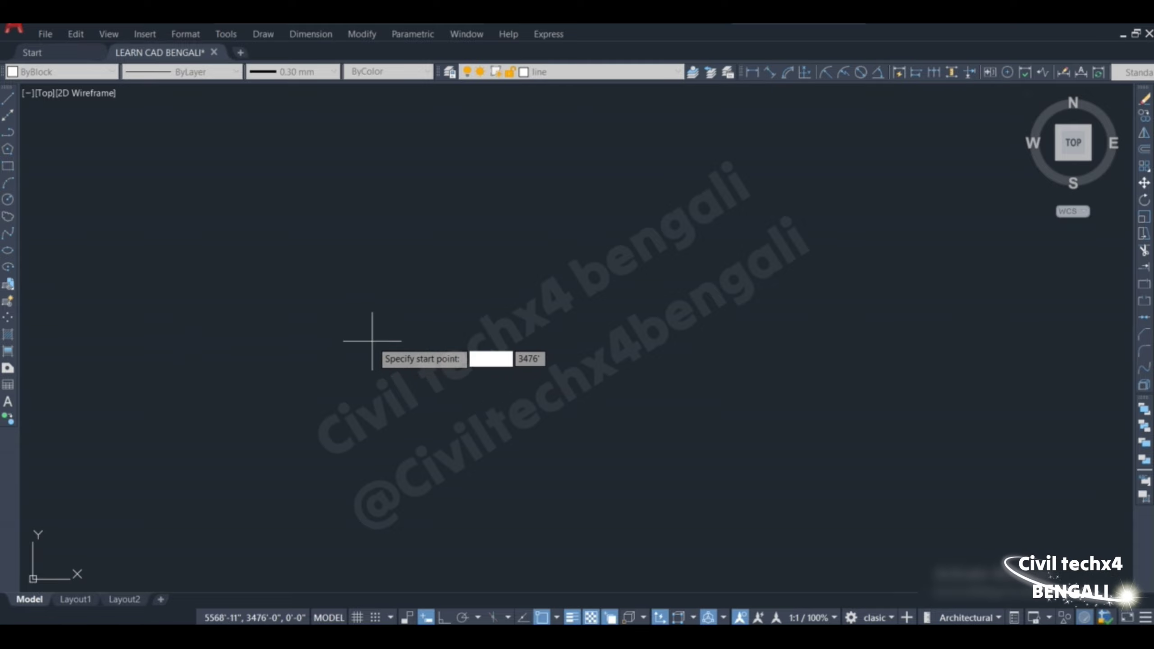
key("Escape")
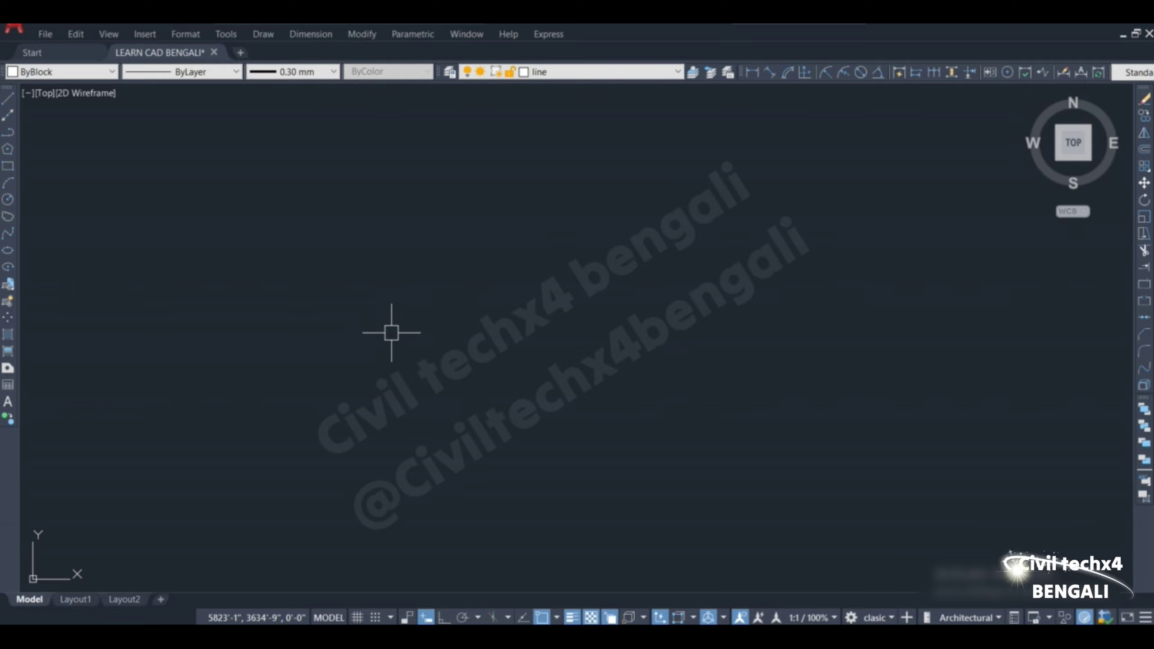
type("r")
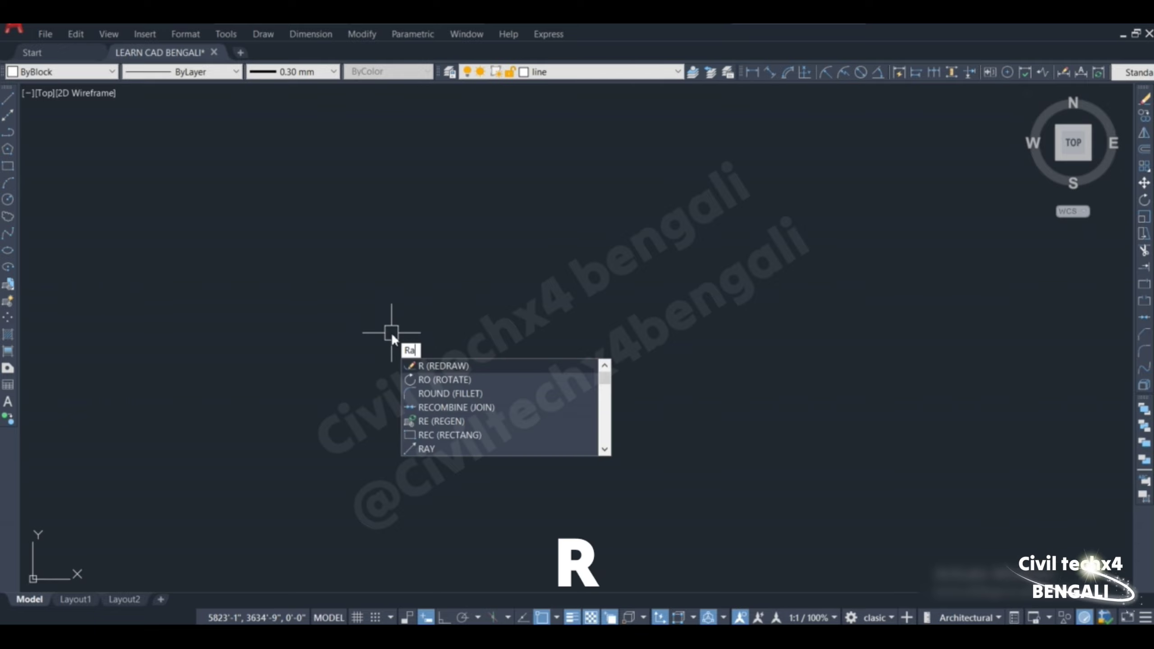
type("ay")
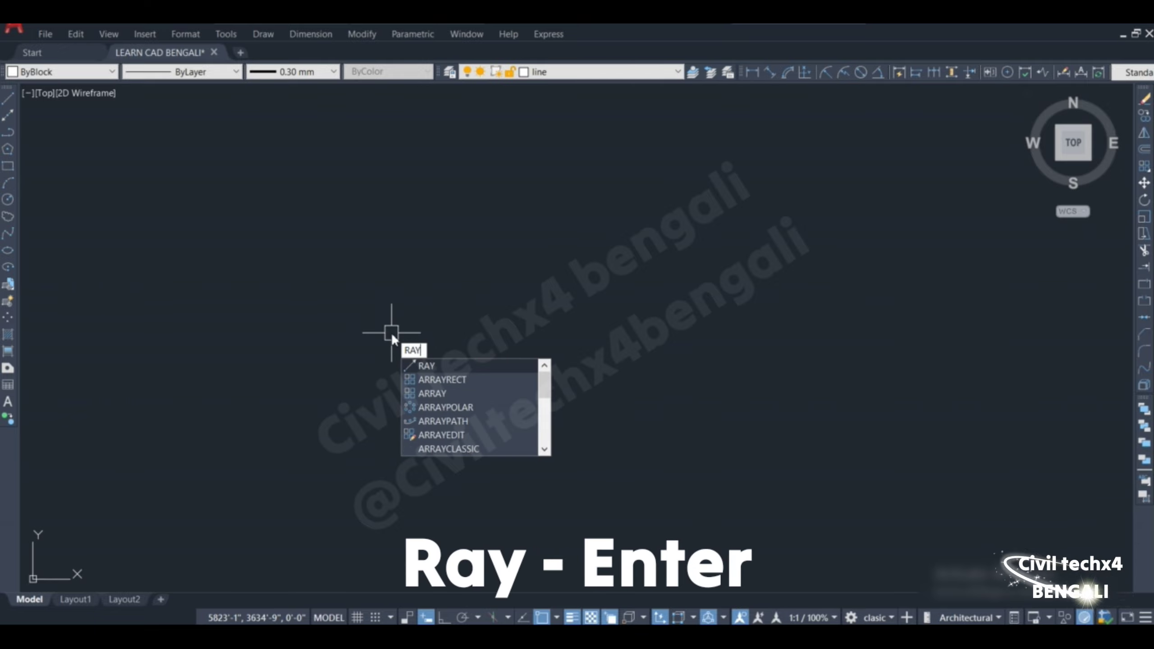
key("Return")
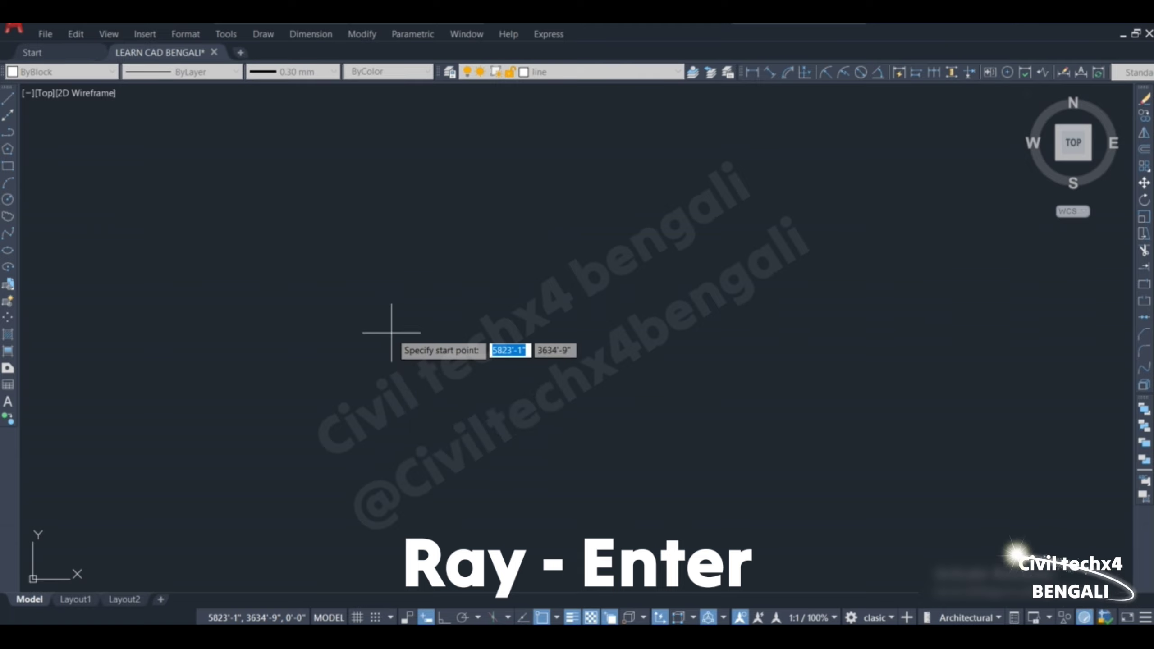
left_click(493, 376)
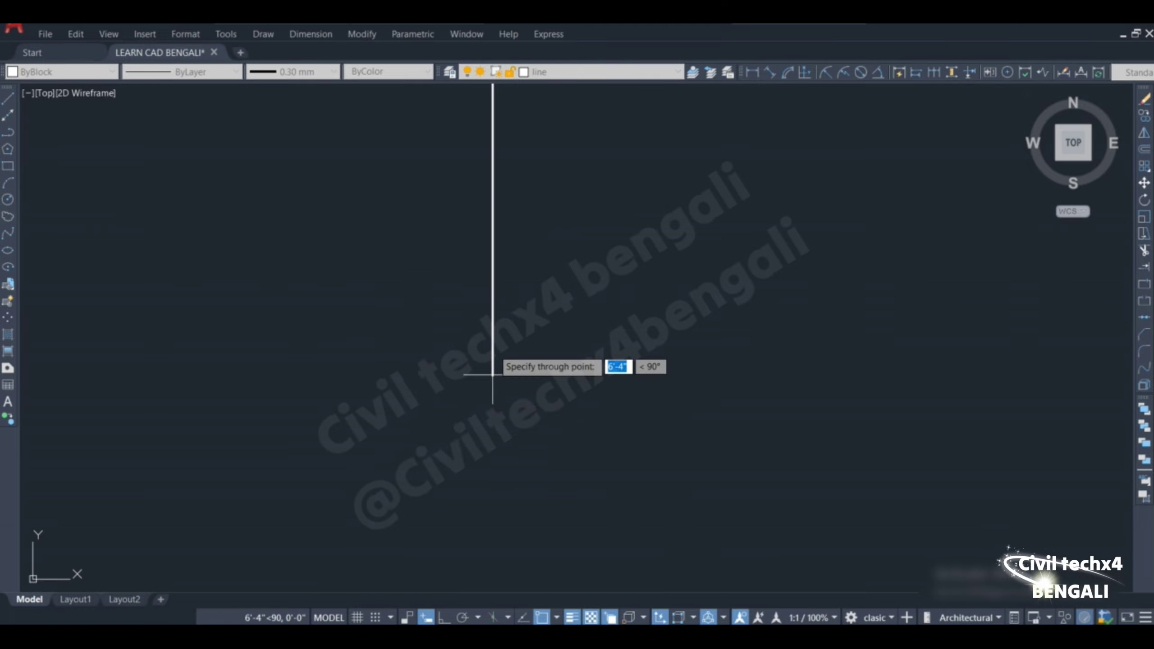
left_click(493, 246)
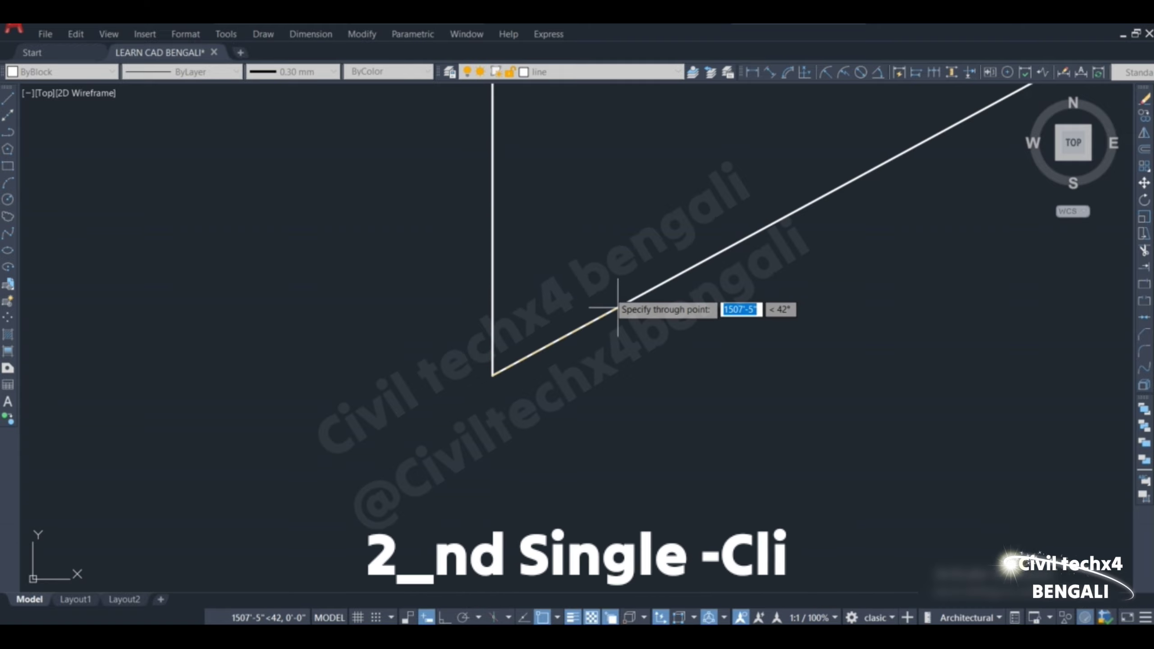
left_click(647, 371)
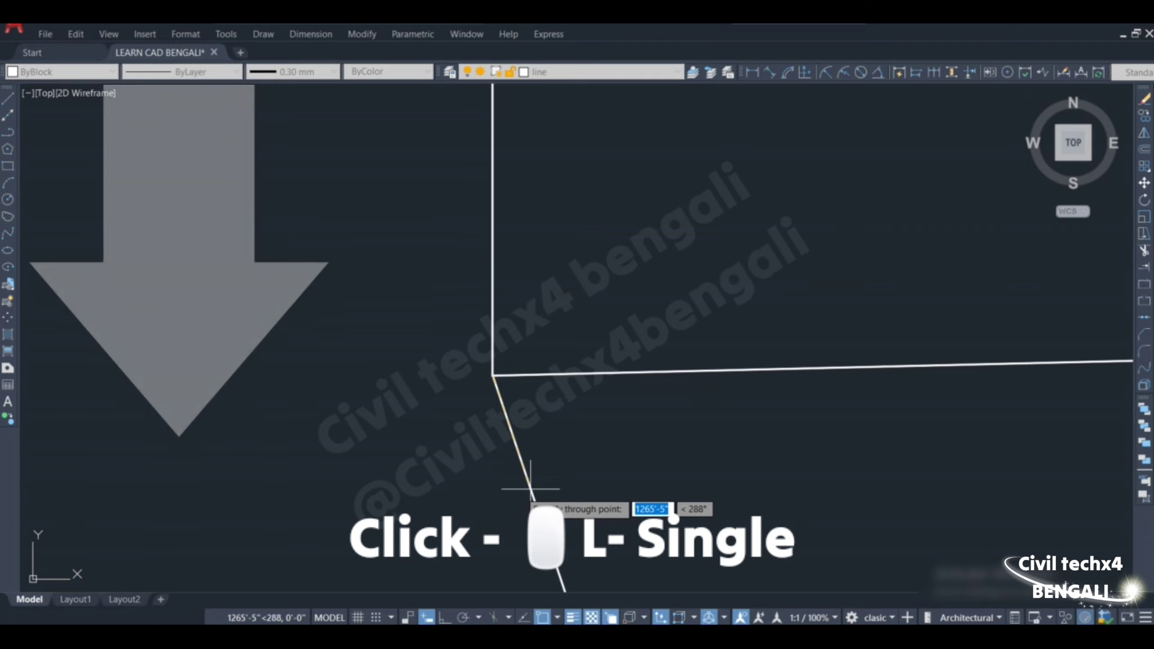
left_click(493, 501)
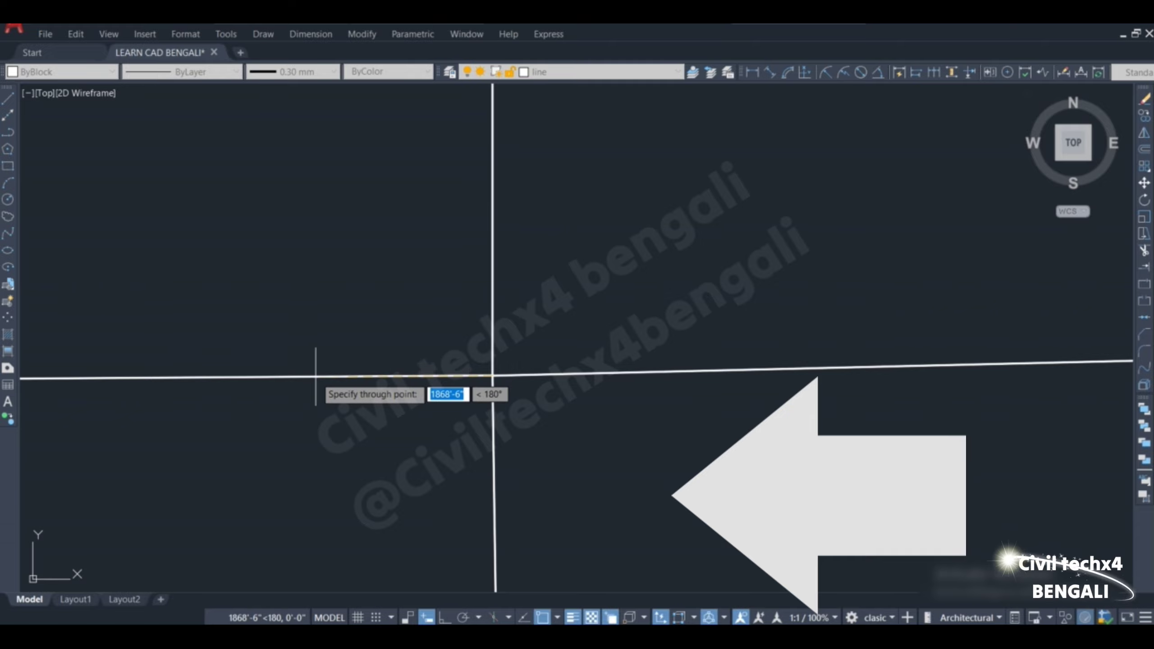
left_click(315, 376)
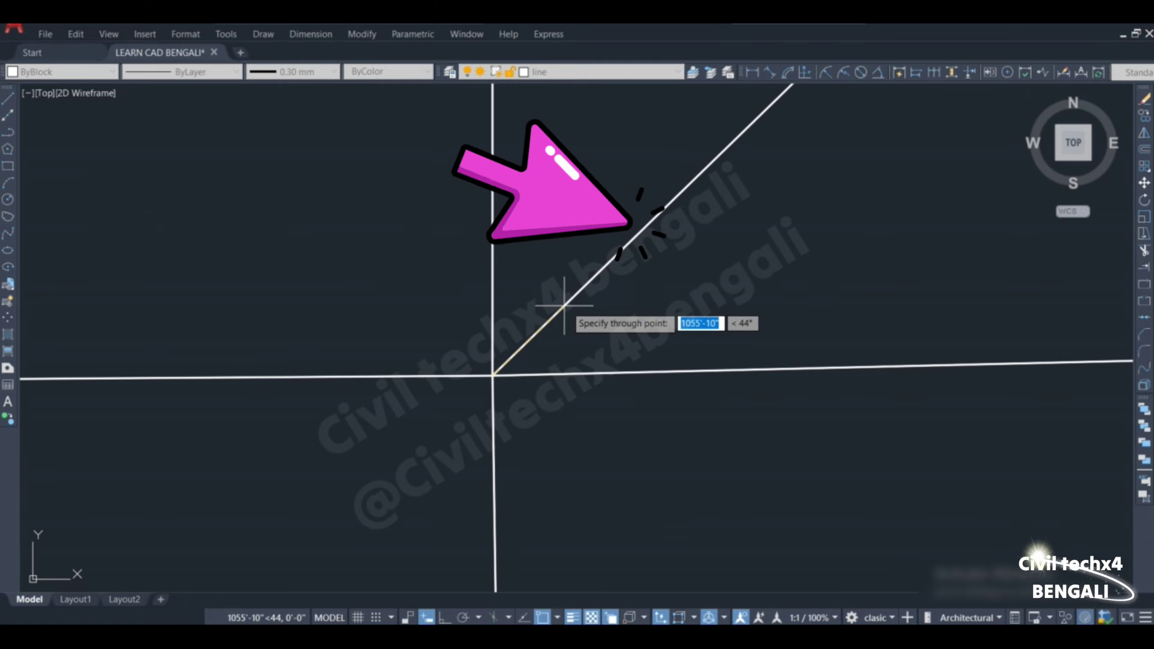
Add four diagonal rays from the same start point, one in each quadrant, with the upper ones at about 44° and 147°.
left_click(568, 307)
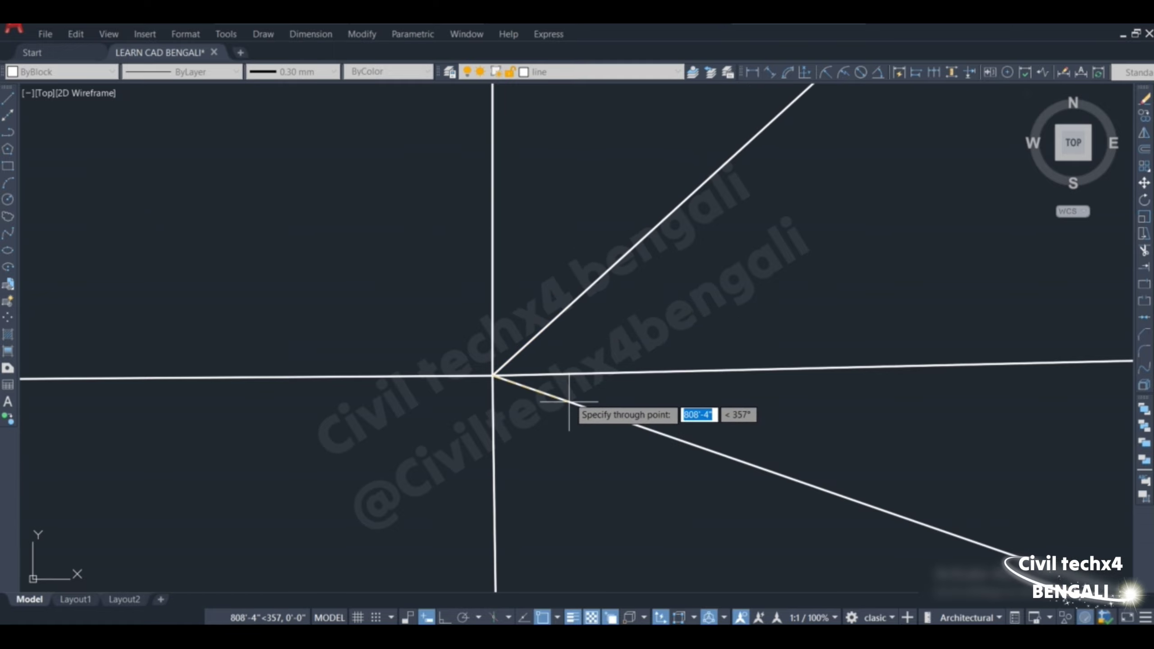
left_click(565, 427)
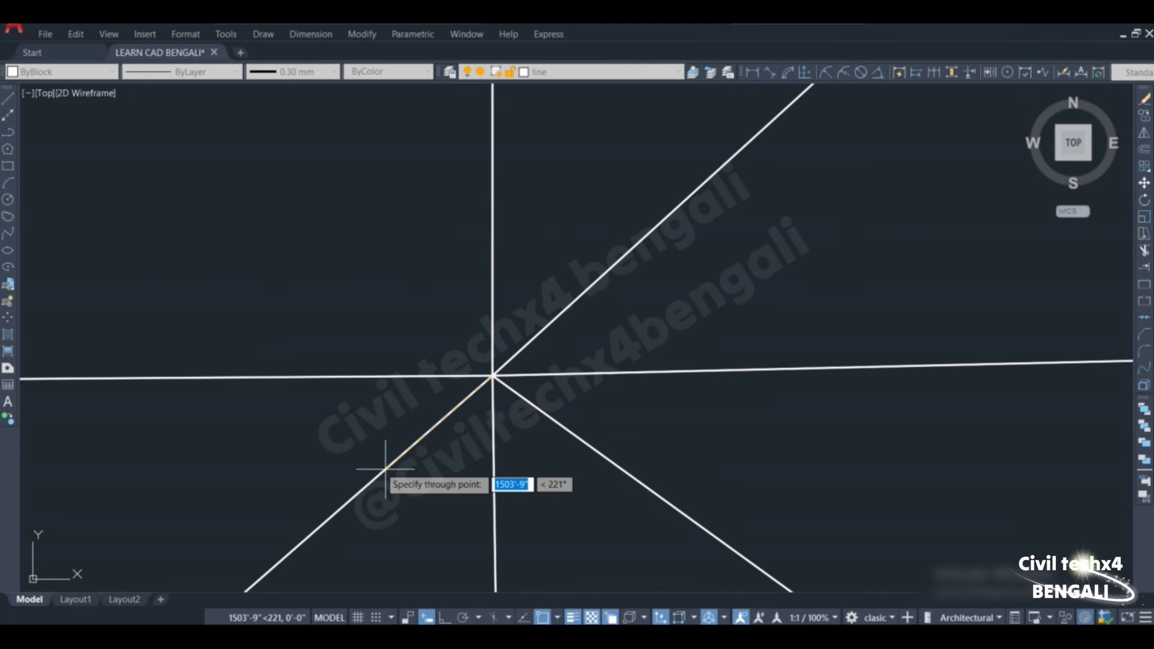
left_click(350, 490)
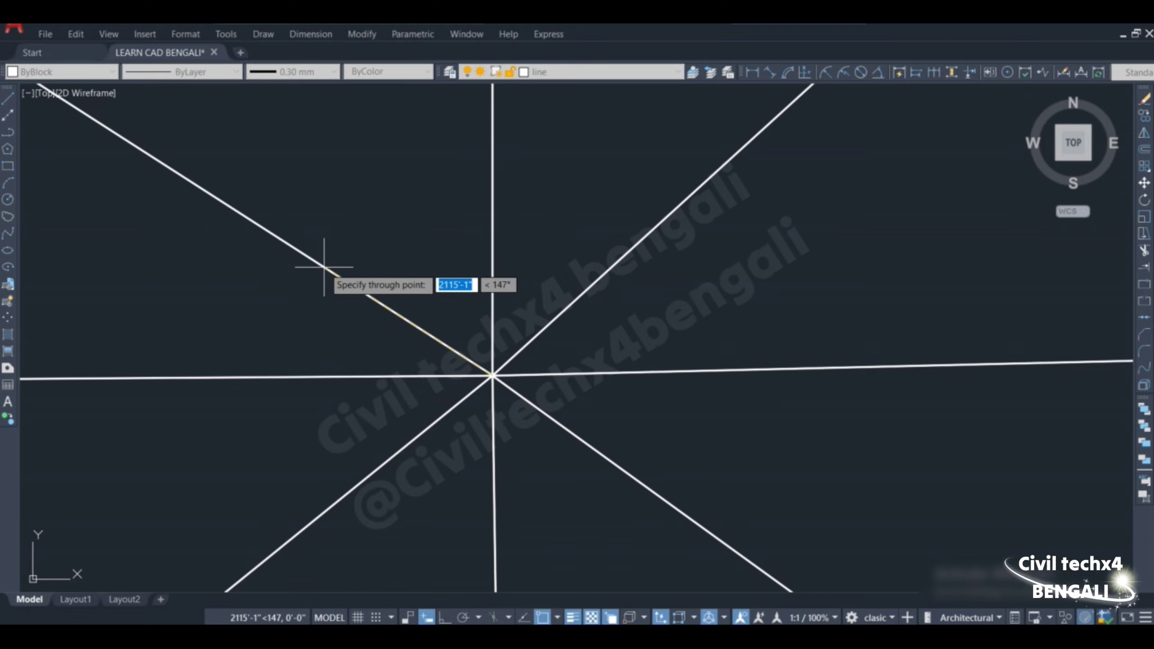
left_click(324, 267)
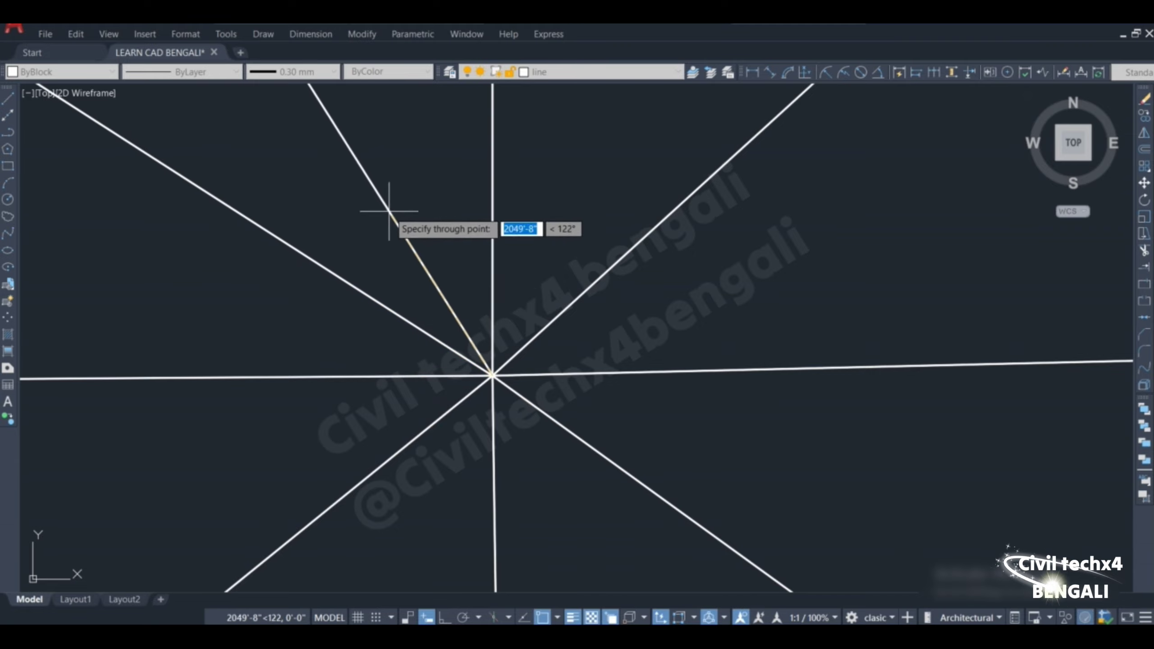
Add four rays from the common start point in the upper and right-hand gaps, at about 122°, 66°, 20° and 347°.
left_click(393, 208)
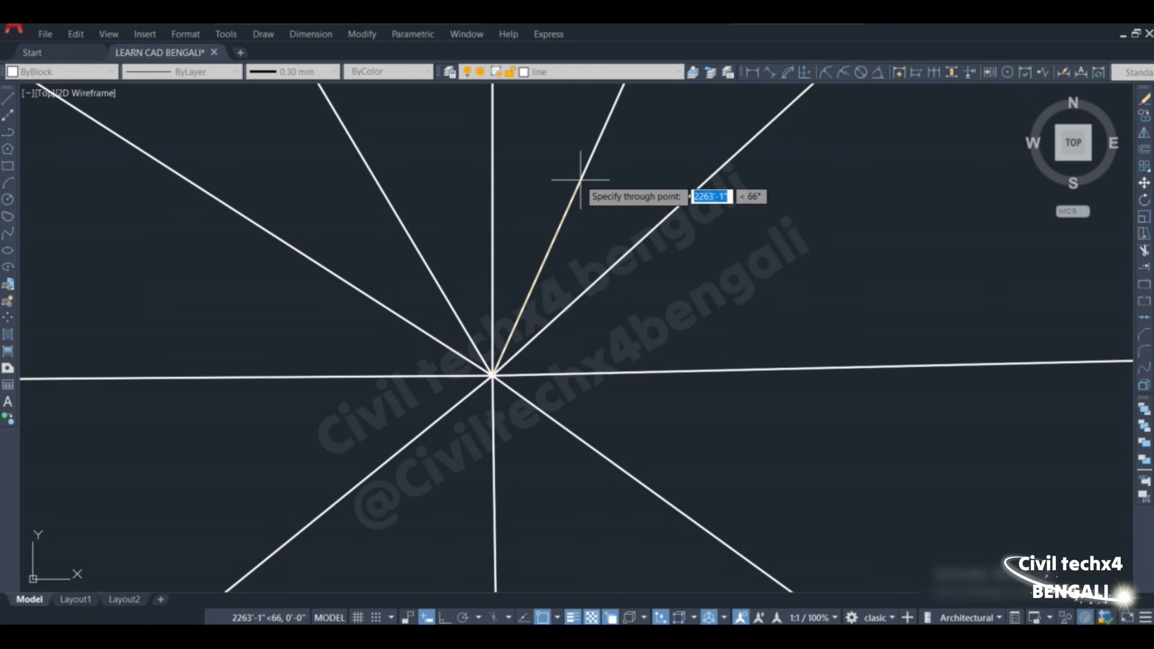
left_click(574, 191)
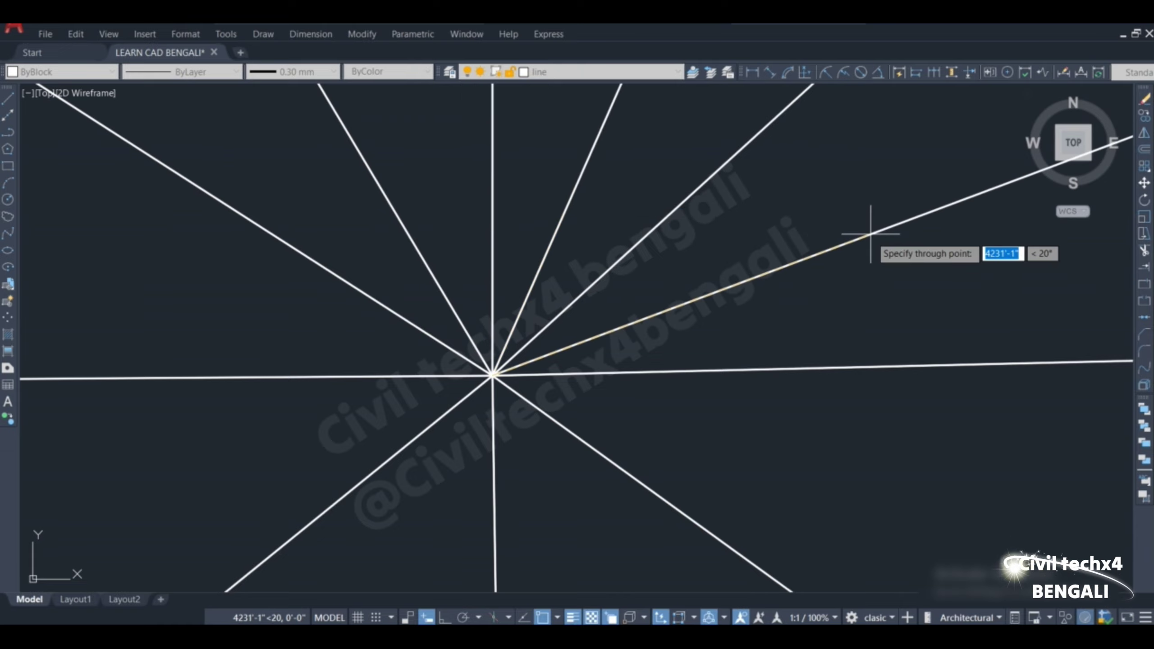
left_click(870, 233)
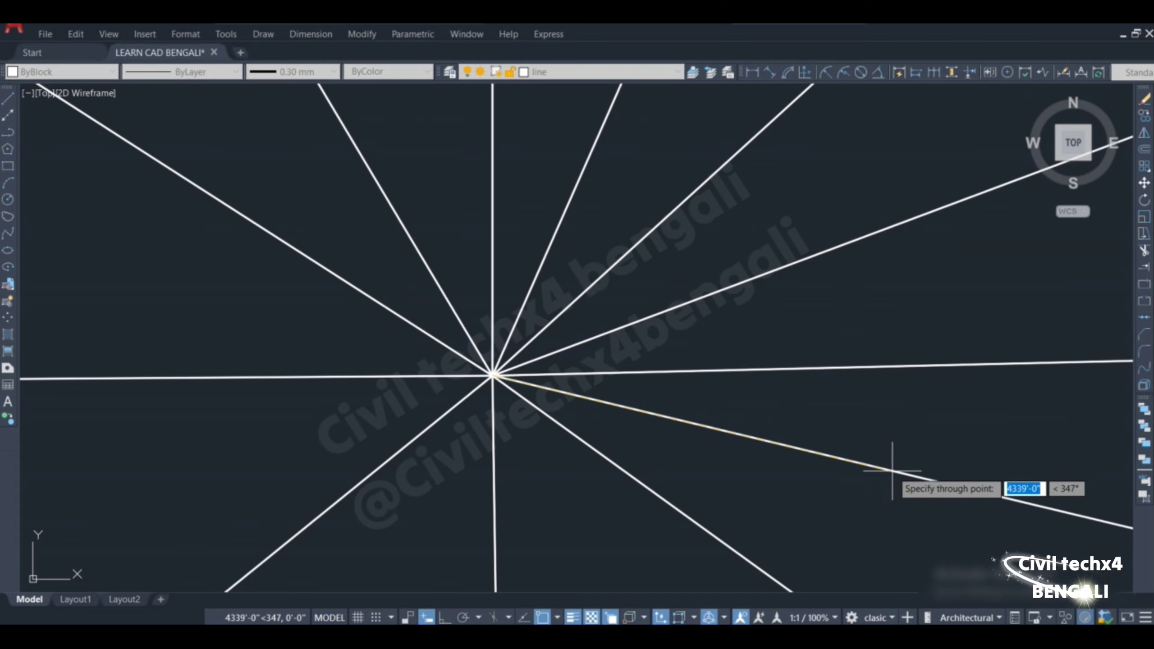
left_click(892, 471)
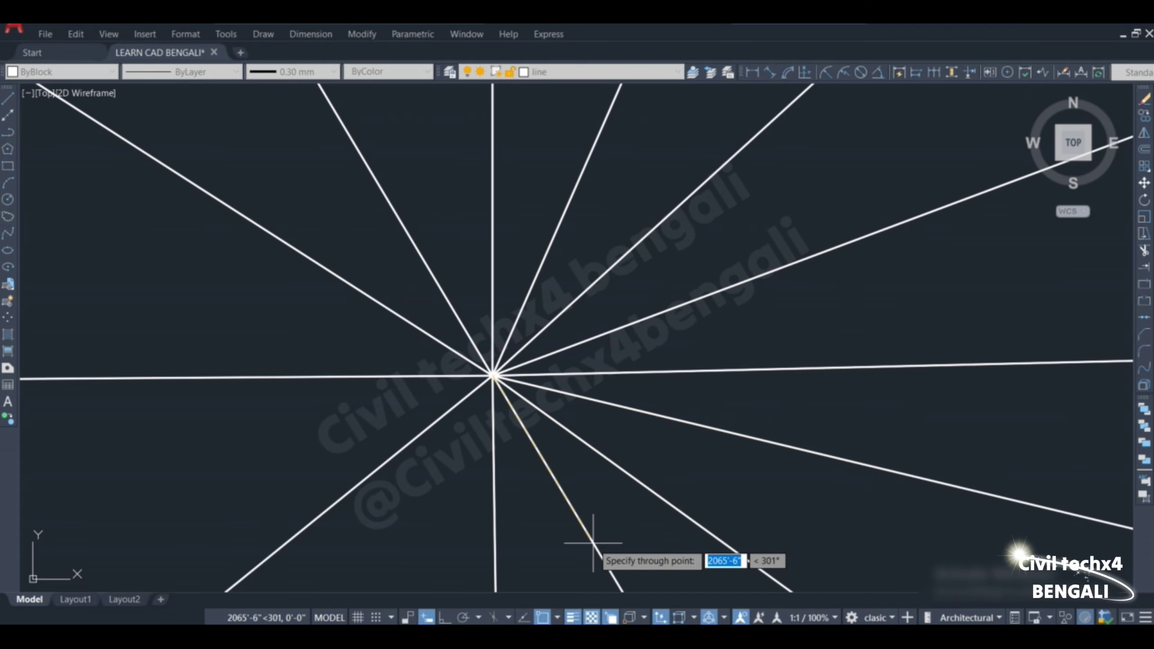
Add four rays from the common start point in the lower and left-hand gaps, going clockwise from about 301° to 164°.
left_click(599, 553)
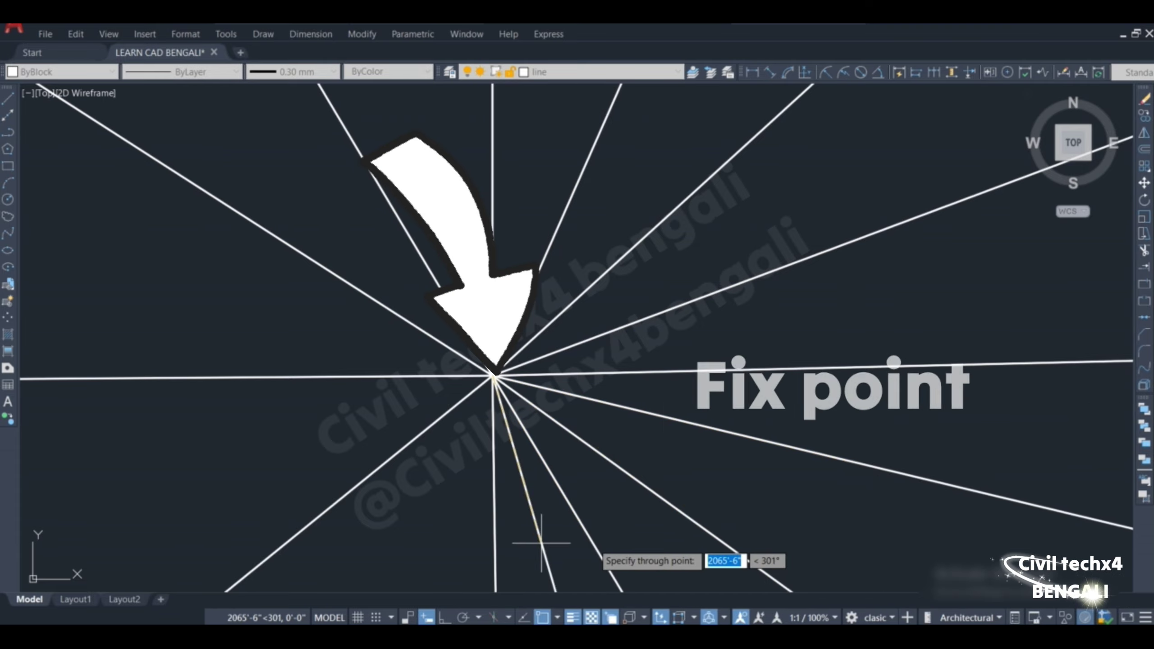
left_click(422, 532)
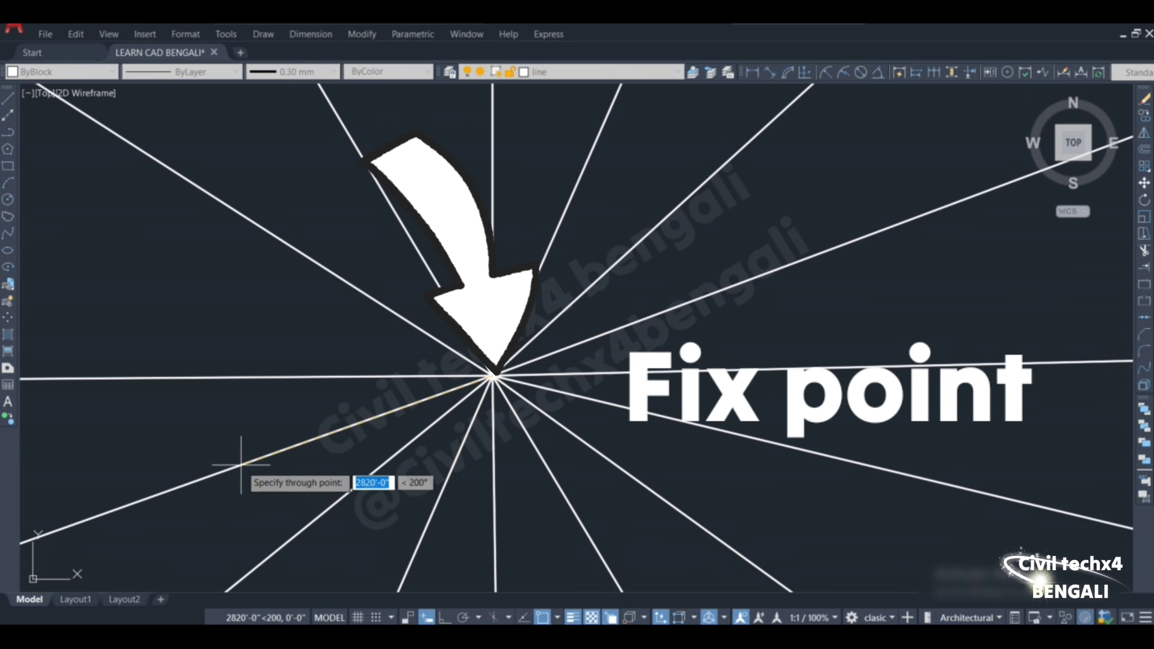
left_click(232, 461)
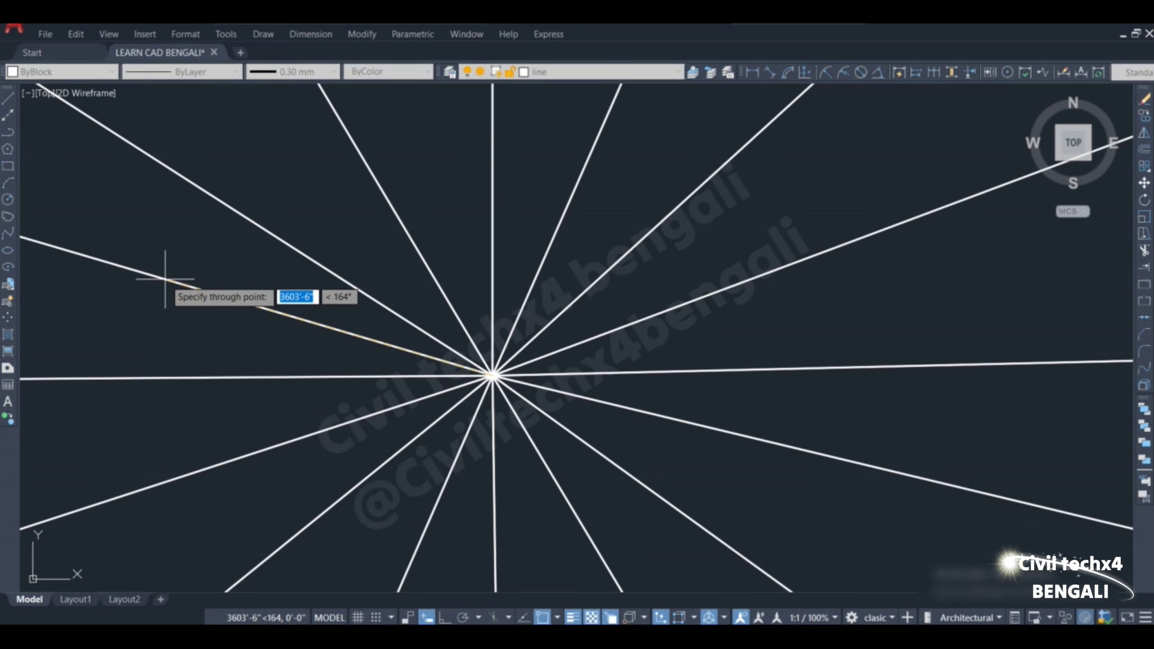
left_click(165, 279)
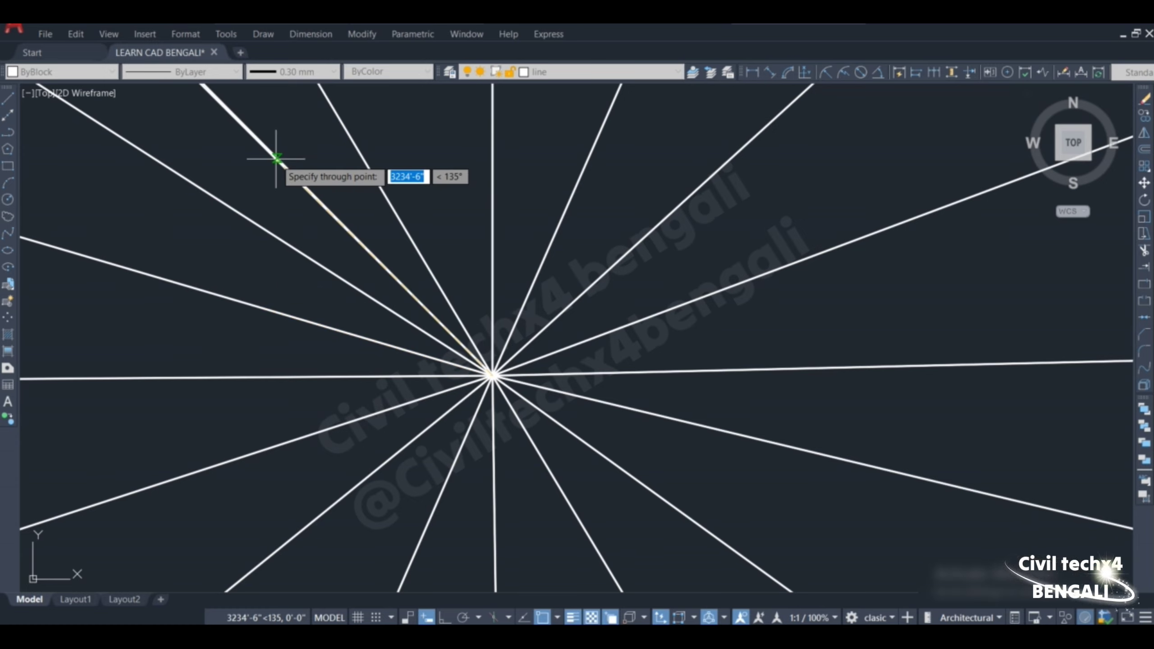
Fill the upper and right-hand gaps with seven more rays from the common start point, clockwise from about 135° to just below horizontal.
left_click(276, 159)
left_click(412, 122)
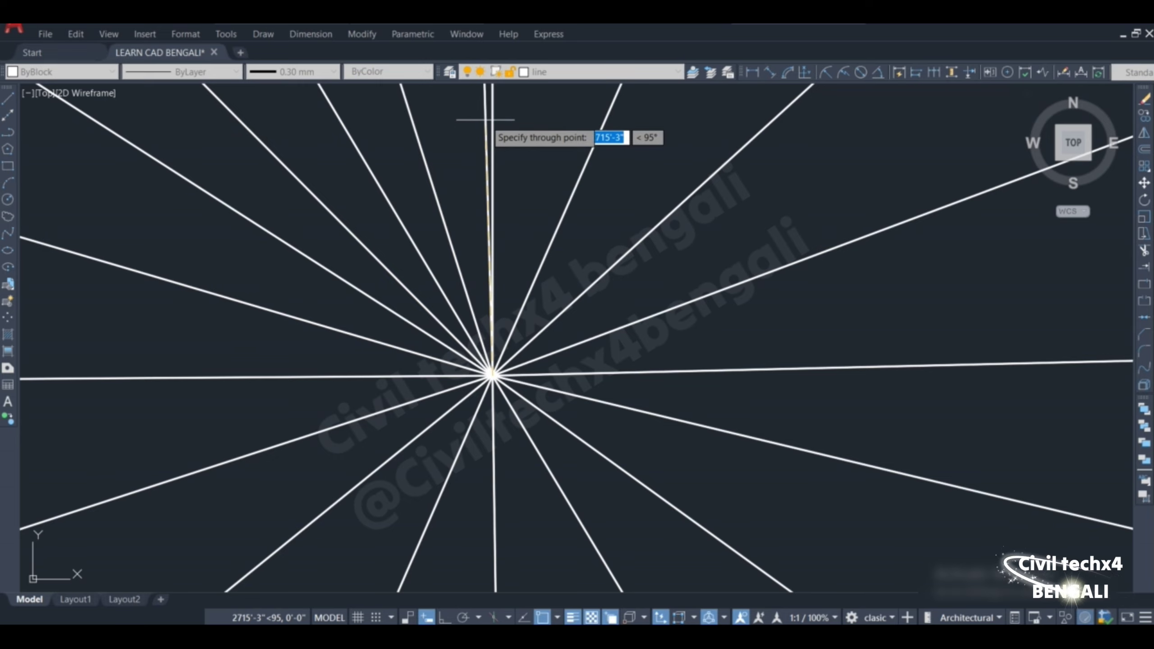
left_click(542, 122)
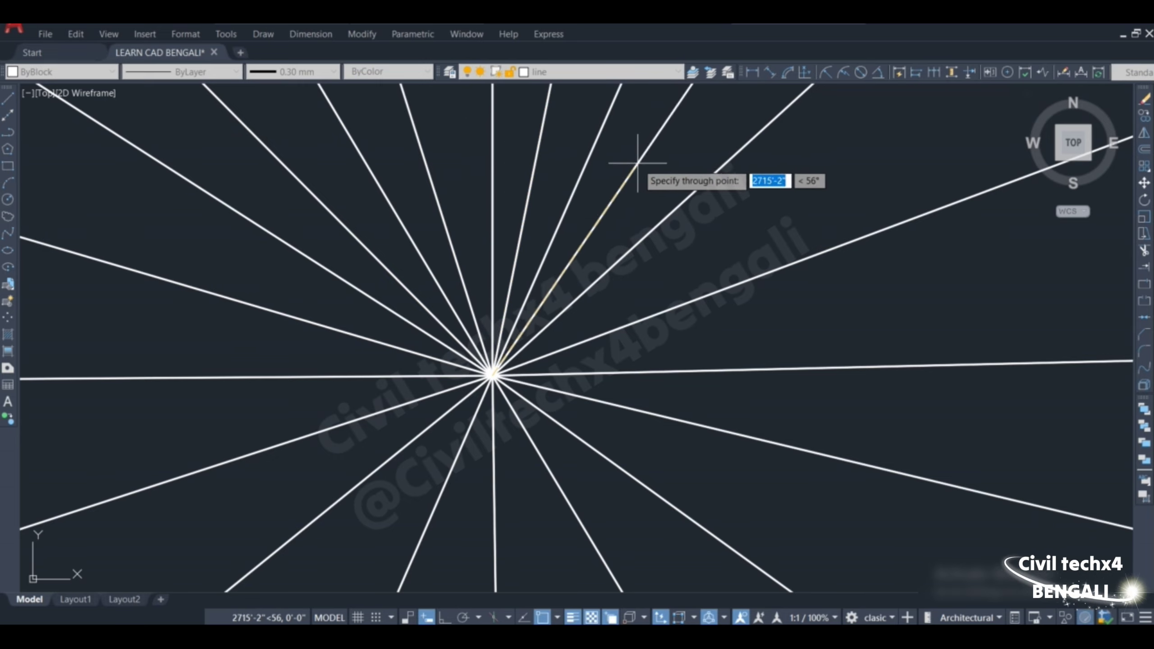
left_click(638, 162)
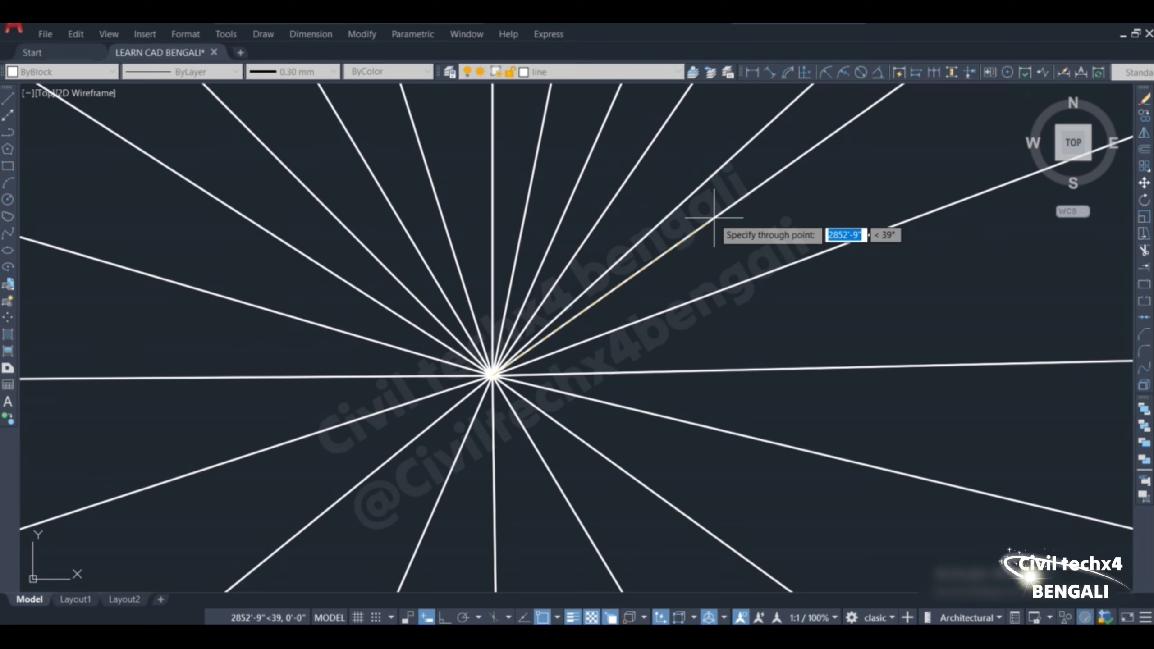
left_click(727, 228)
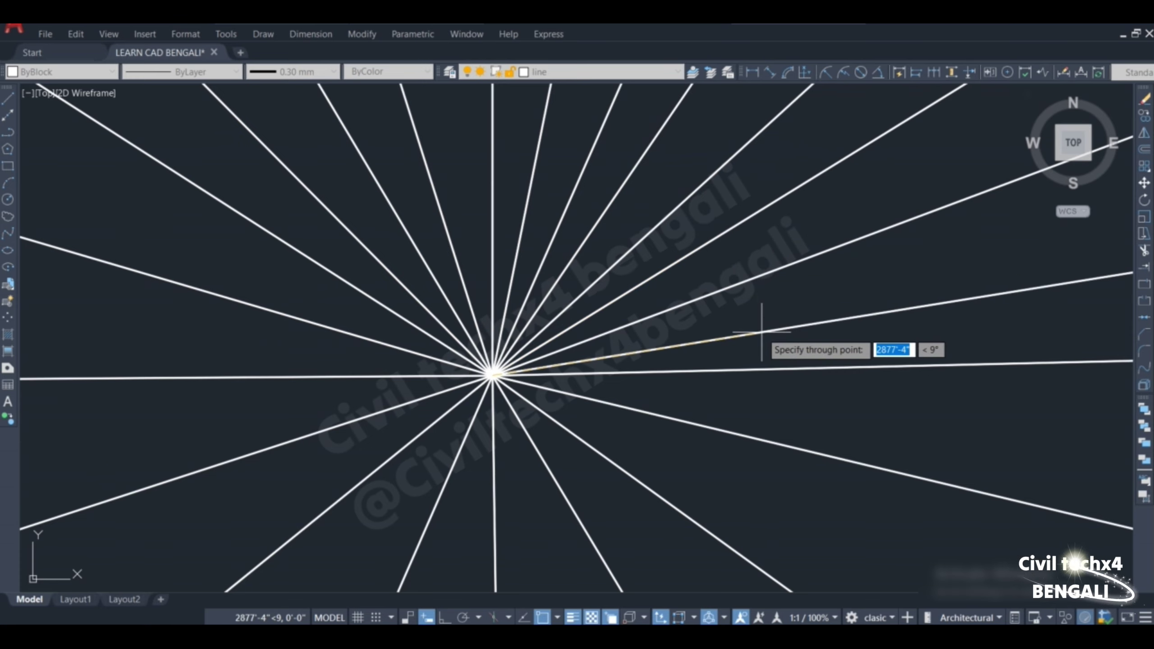
left_click(747, 333)
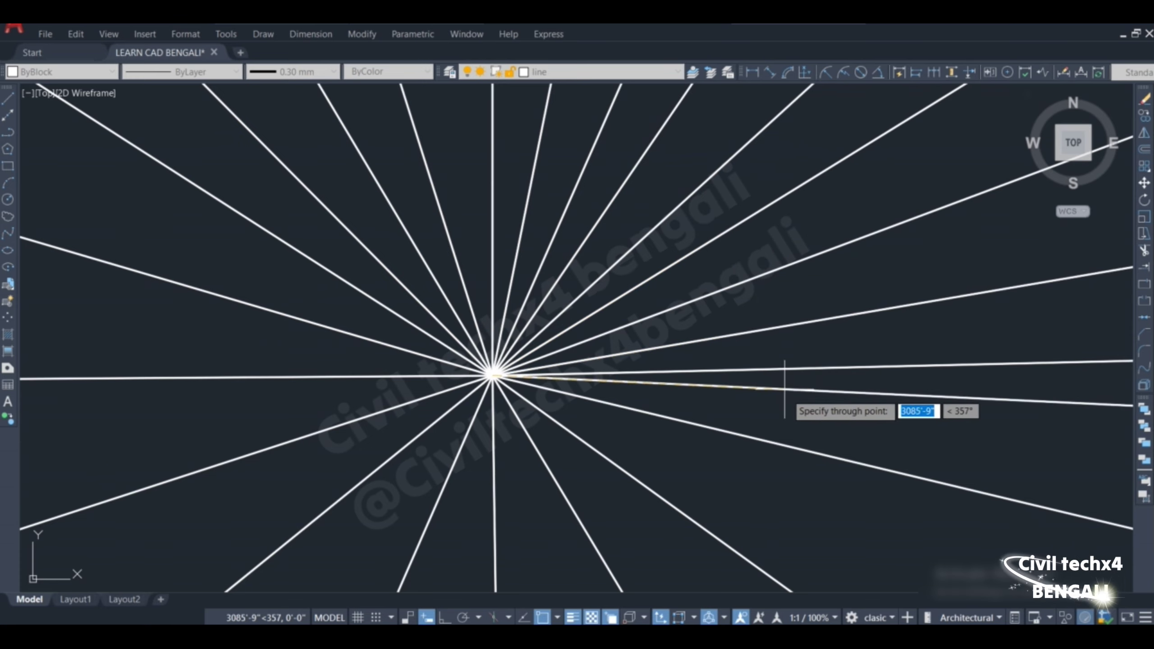
left_click(791, 398)
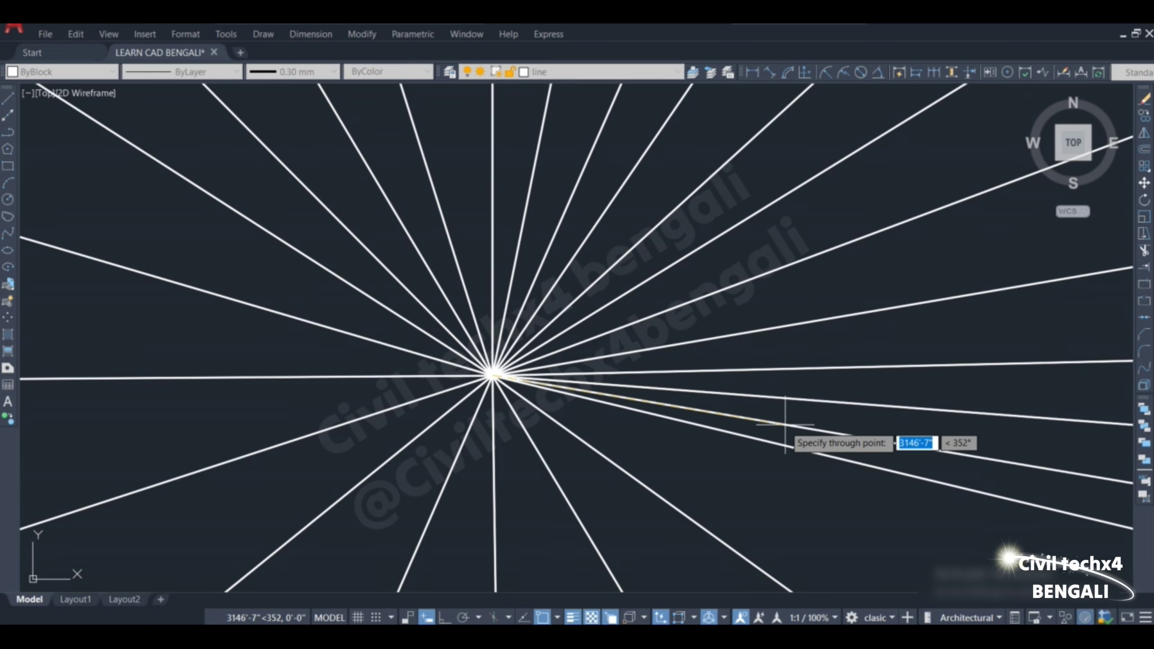
Fill the remaining gaps with rays from the common start point, clockwise from about 337° to 155°, and finish the Ray command.
left_click(772, 492)
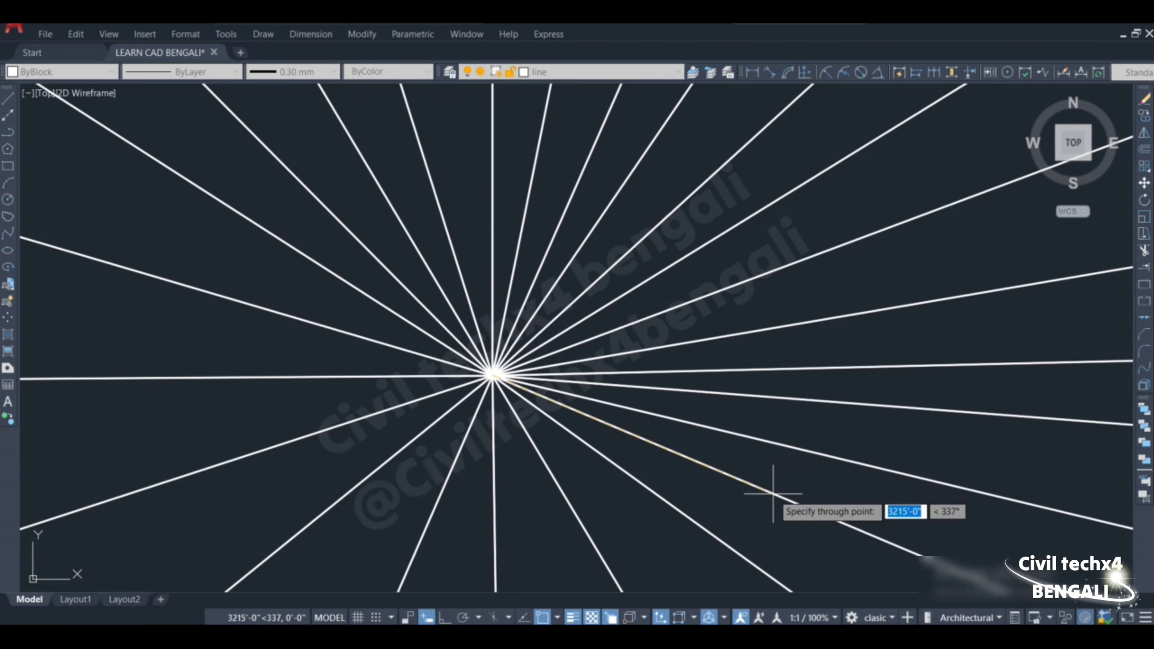
left_click(666, 553)
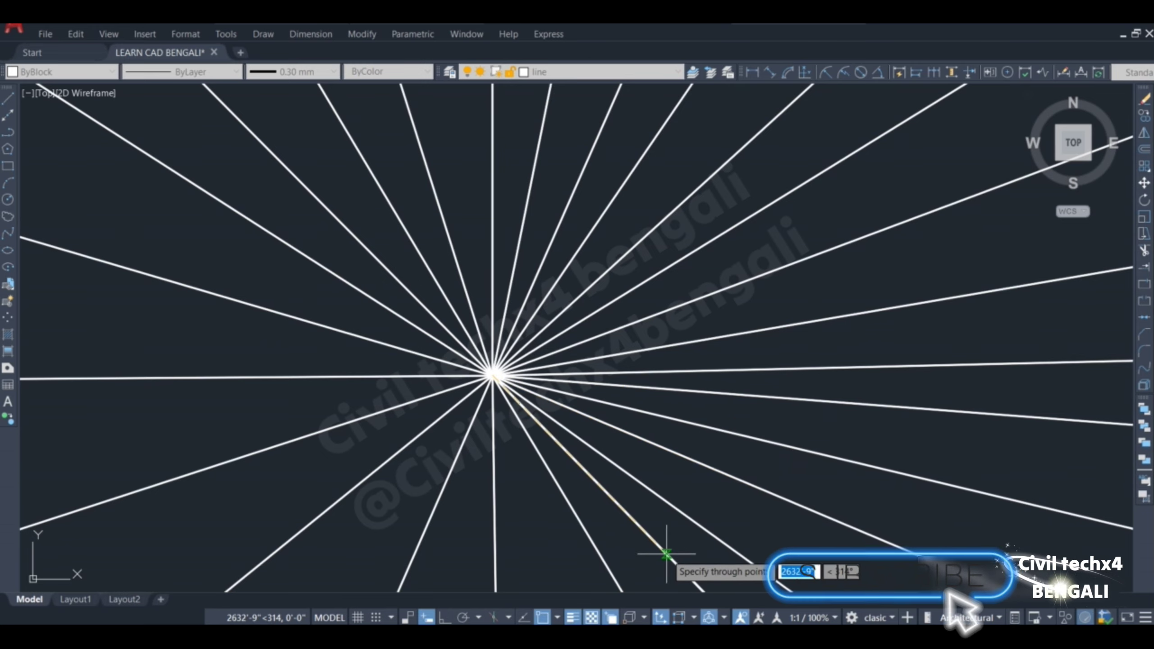
left_click(542, 571)
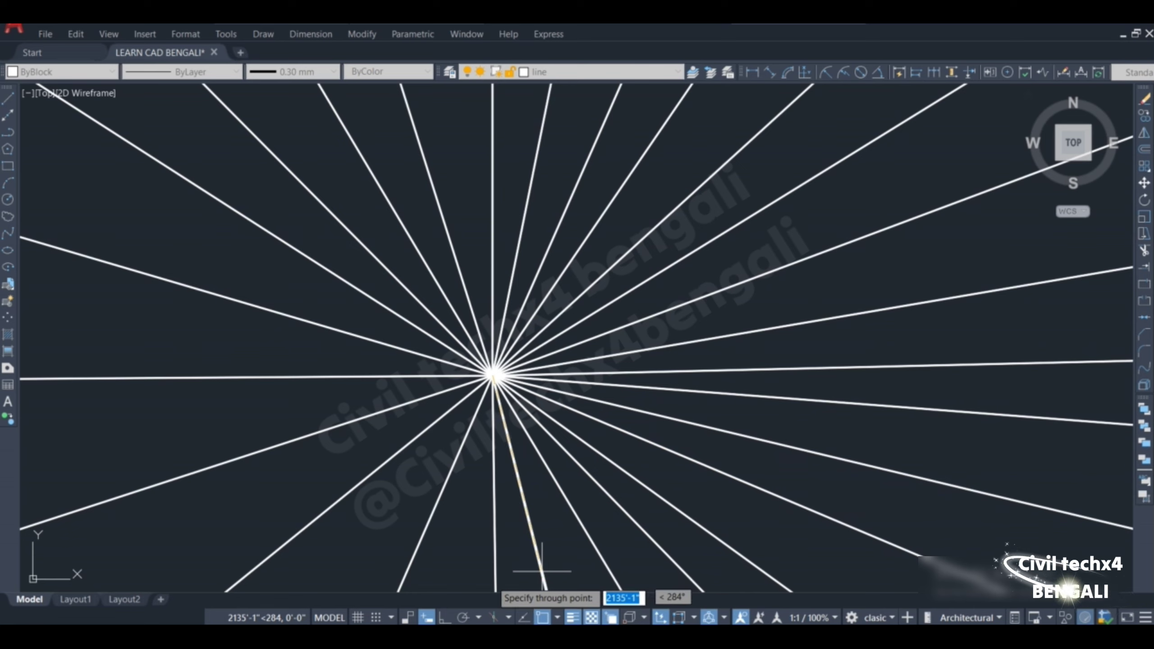
left_click(458, 582)
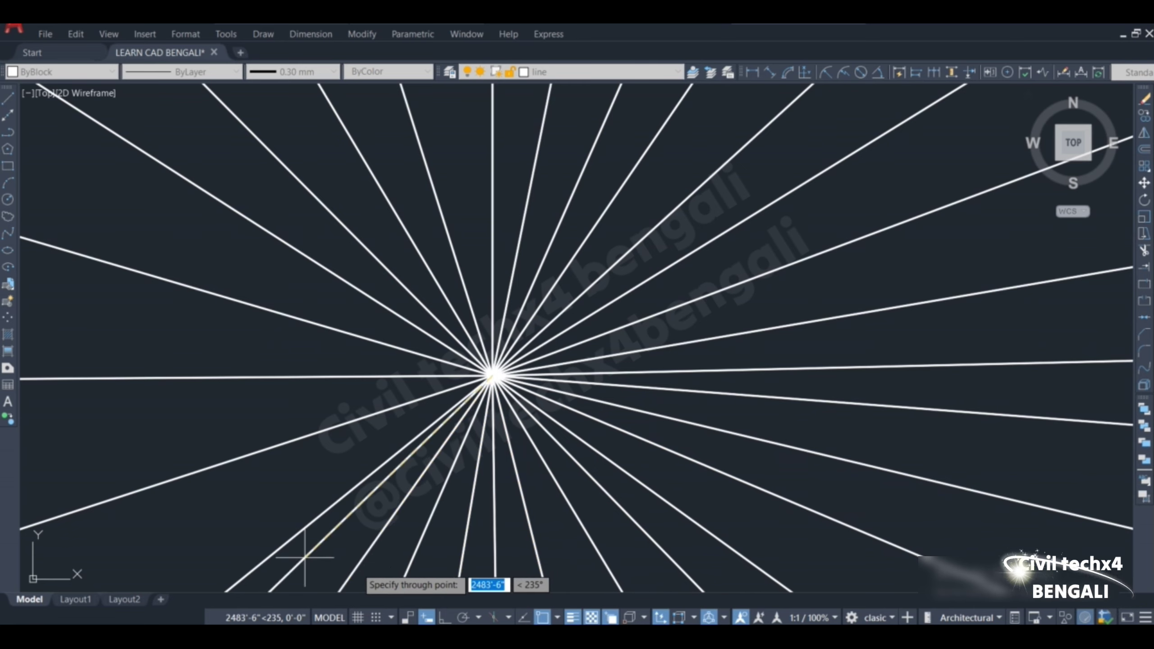
left_click(227, 510)
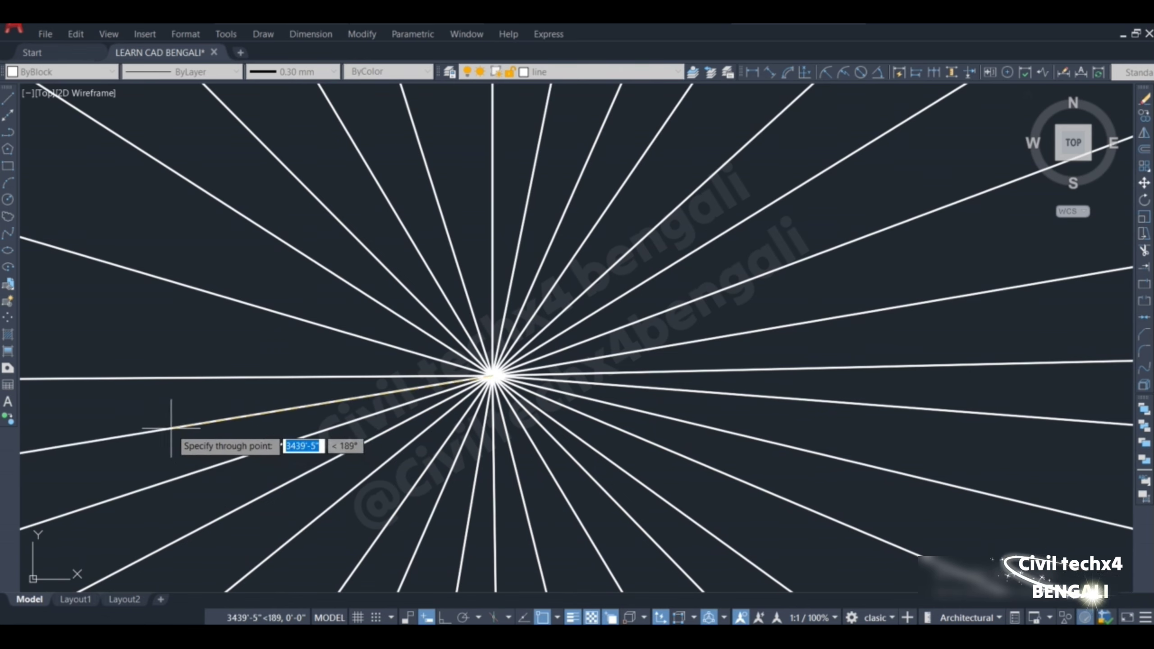
left_click(112, 320)
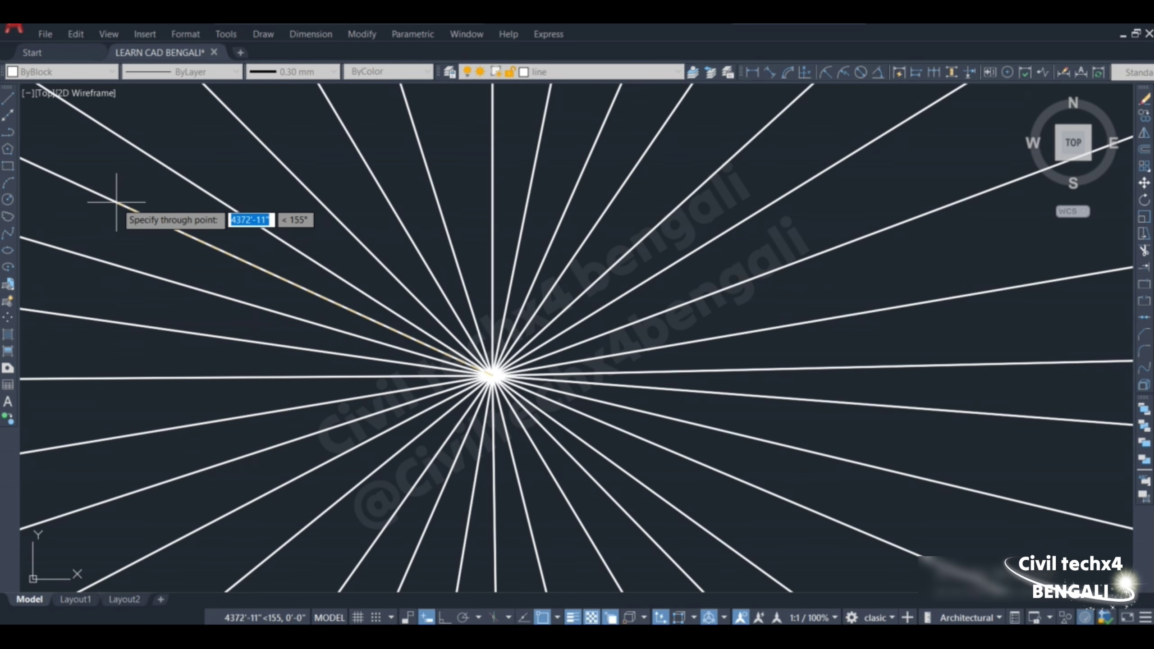
left_click(116, 202)
key("Return")
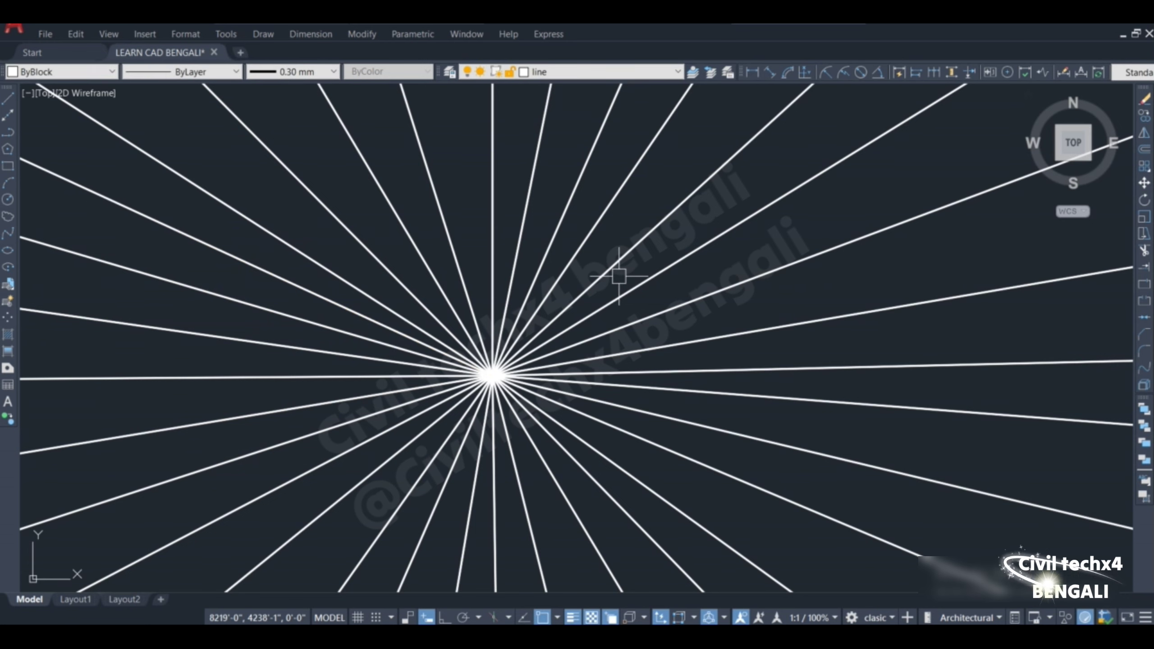
Examine the finished ray pattern at various zoom levels, both around the common start point and far out along the rays.
scroll(508, 329, "down", 12)
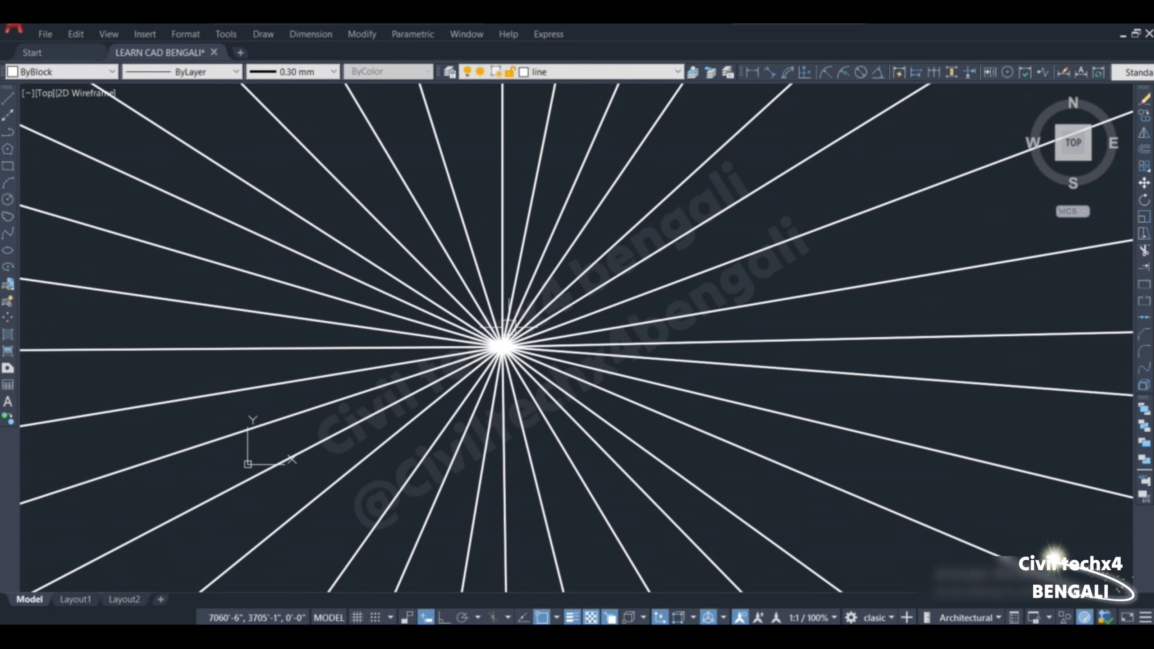
scroll(508, 331, "down", 3)
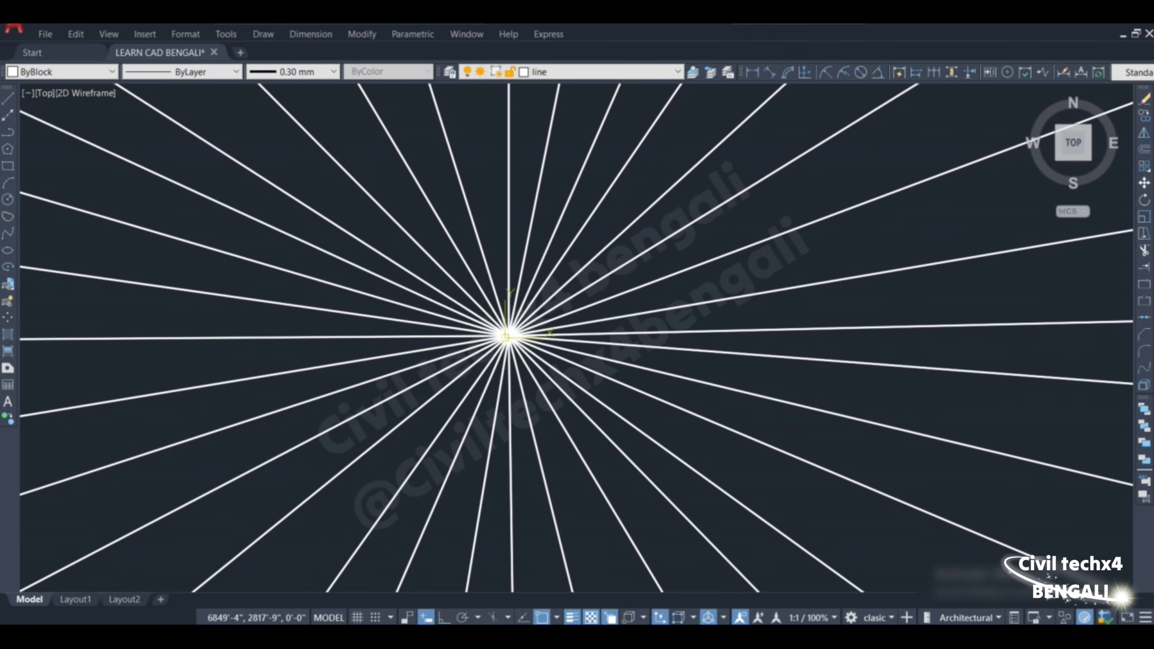
scroll(587, 333, "up", 6)
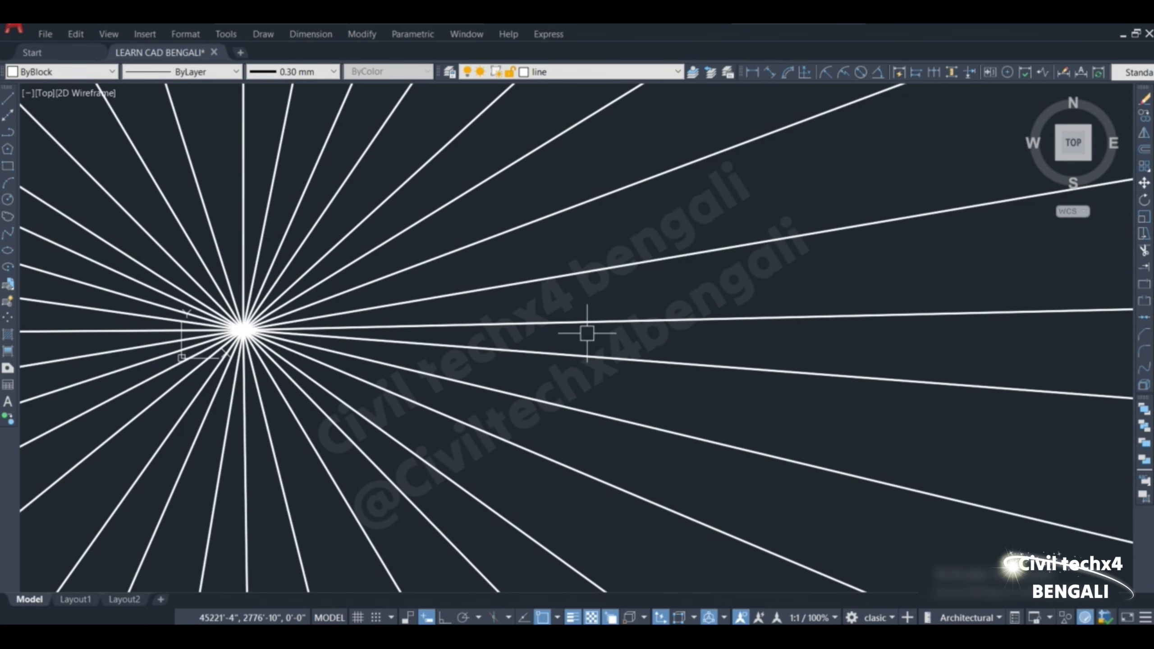
scroll(587, 334, "down", 6)
scroll(208, 351, "up", 4)
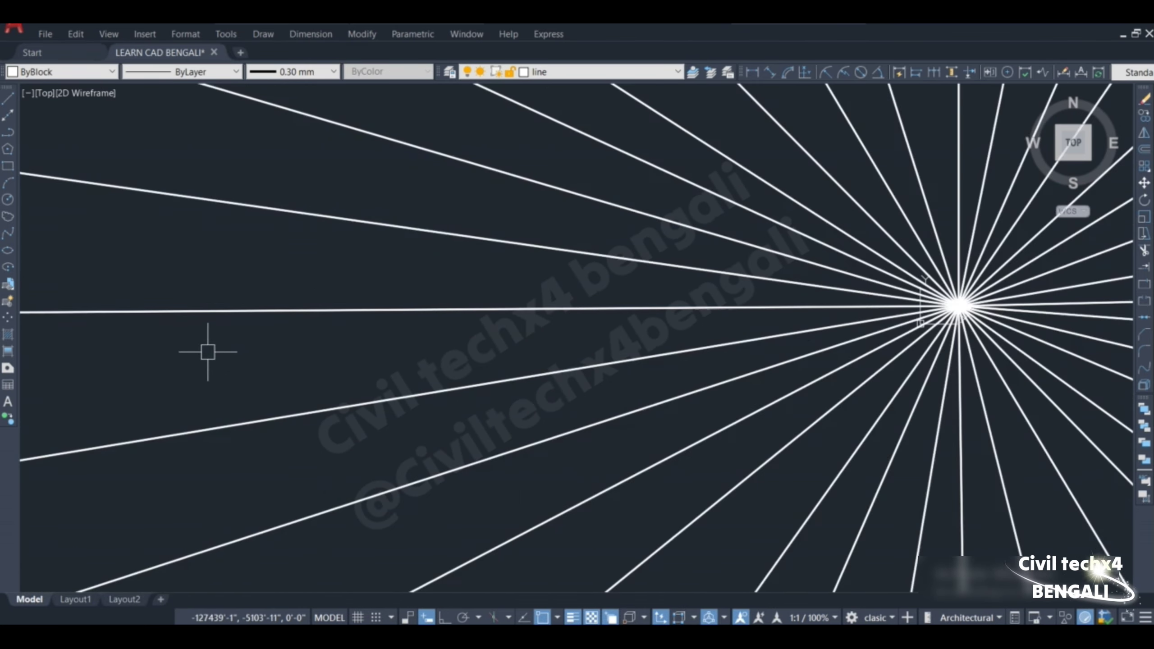
scroll(207, 351, "down", 6)
scroll(208, 351, "up", 6)
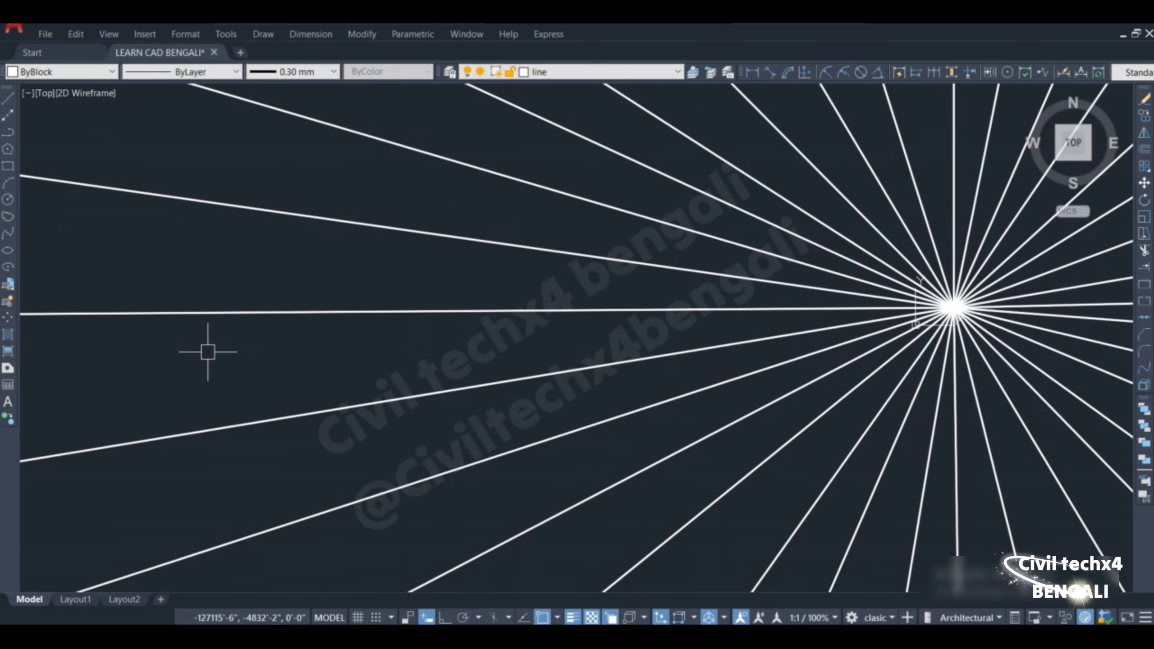
scroll(208, 351, "down", 8)
scroll(579, 309, "up", 6)
scroll(580, 309, "down", 8)
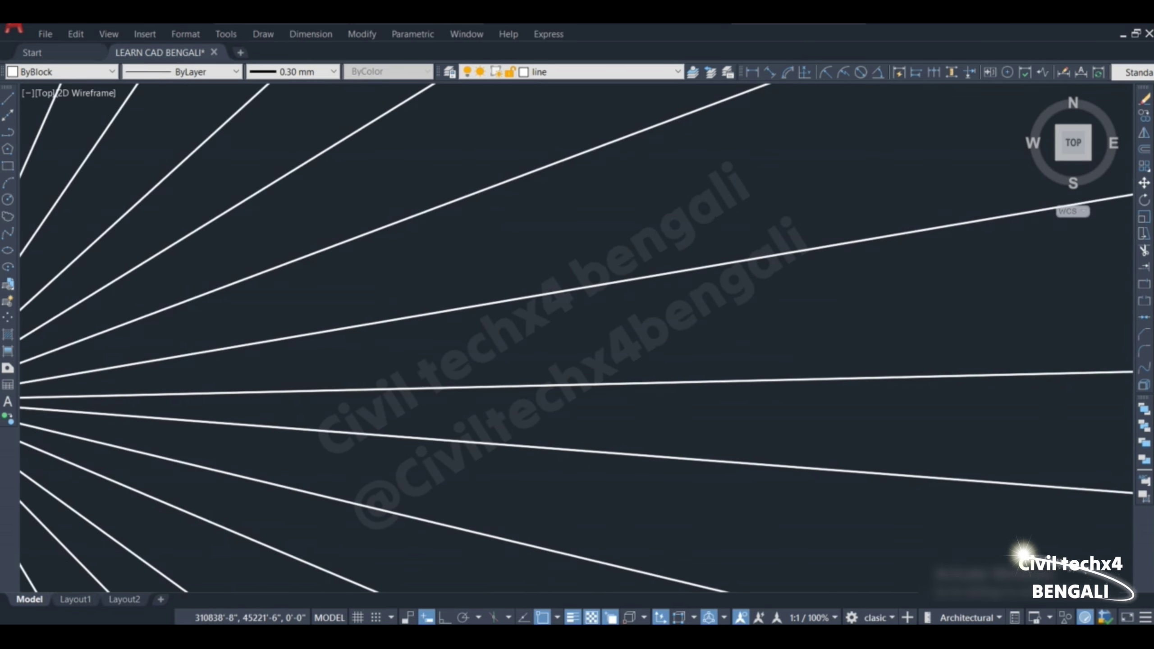
scroll(579, 309, "up", 3)
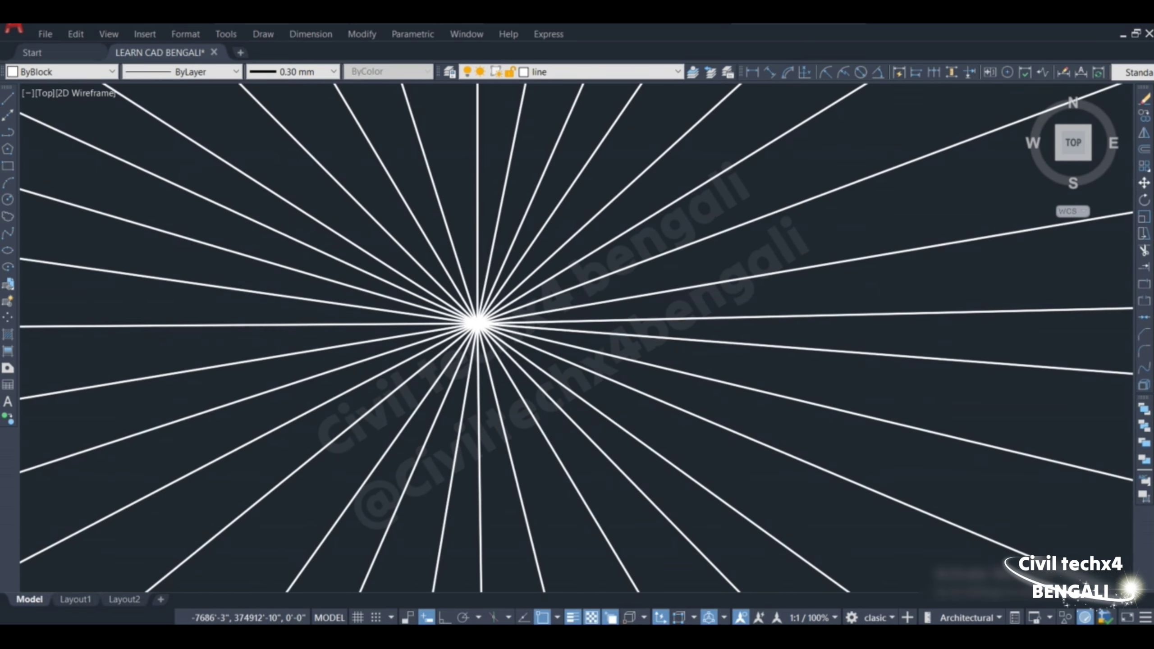
scroll(469, 193, "up", 2)
scroll(471, 201, "down", 4)
scroll(475, 354, "up", 3)
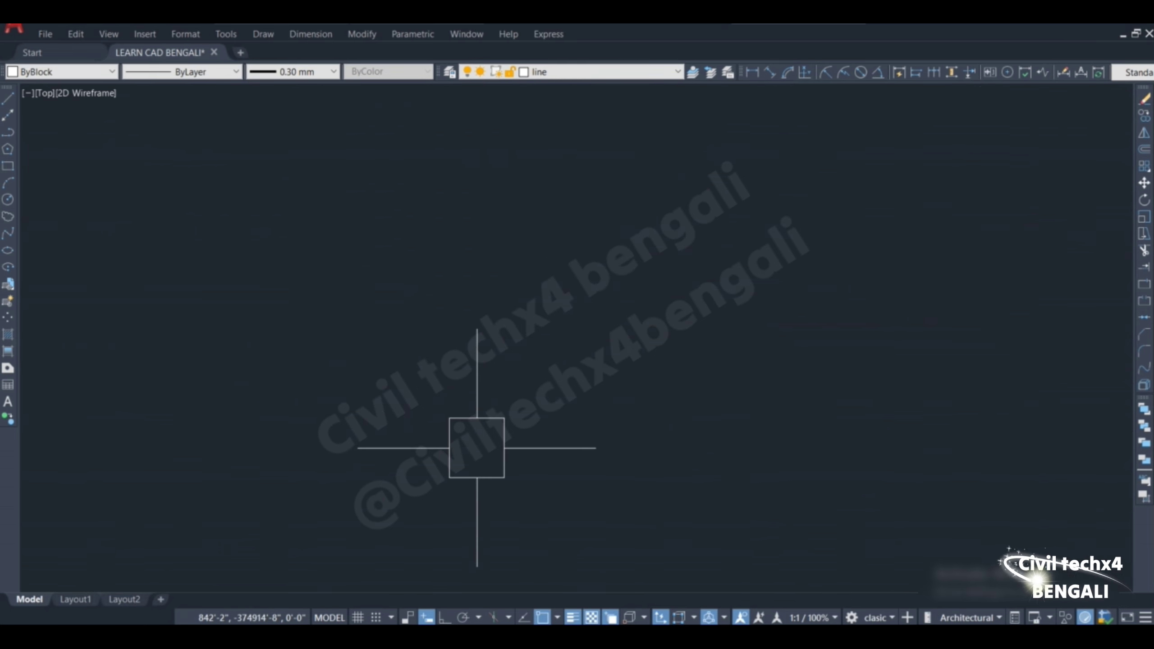
scroll(477, 443, "down", 4)
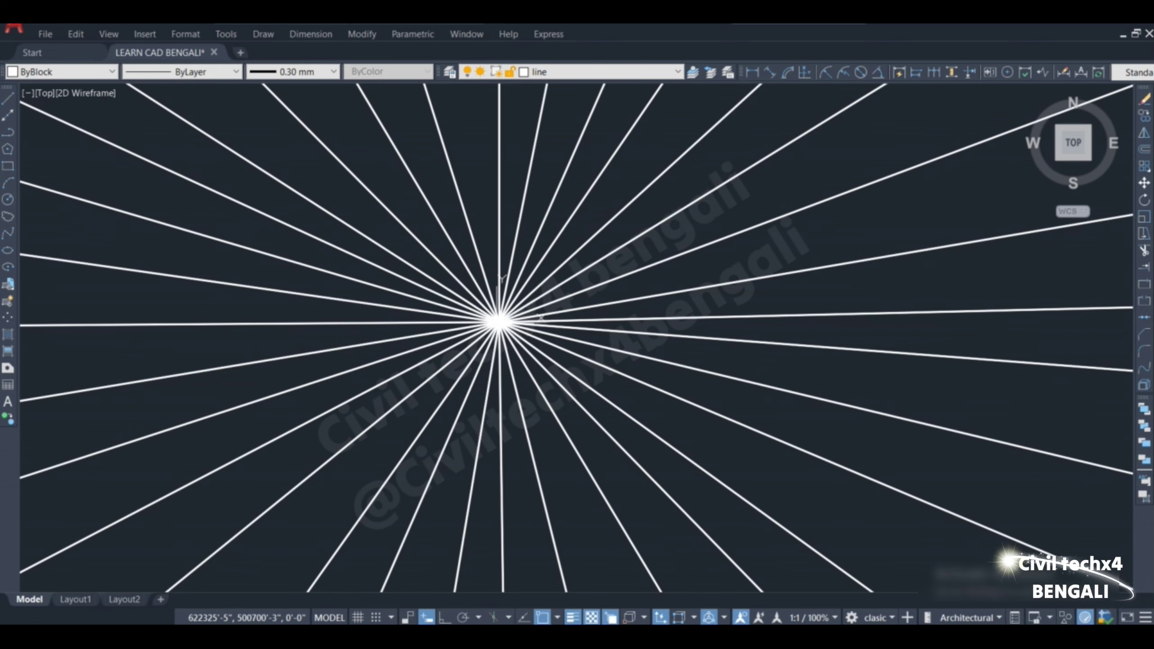
Select all the rays with a crossing window around their common start point and delete them.
left_click(701, 159)
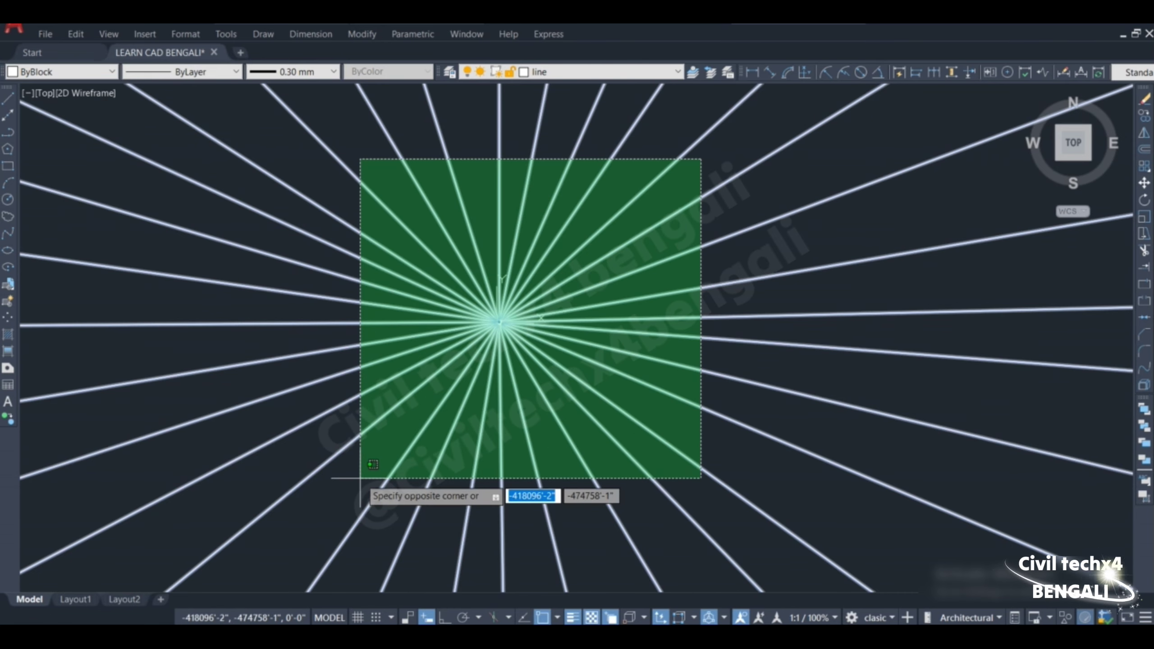
left_click(361, 477)
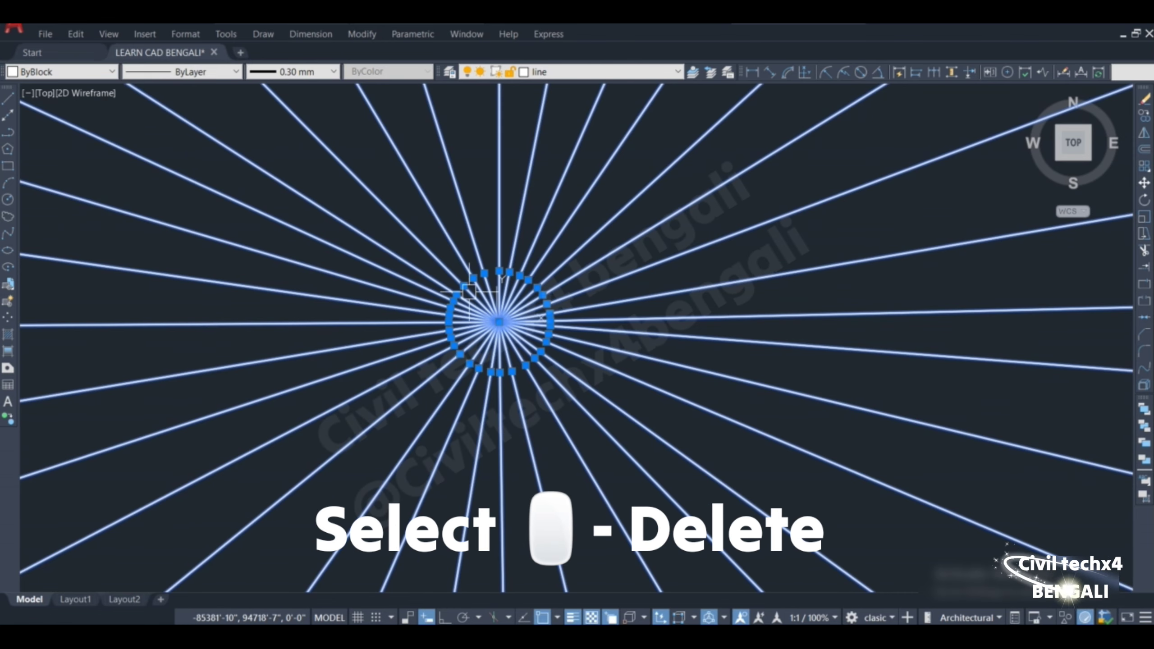
key("Delete")
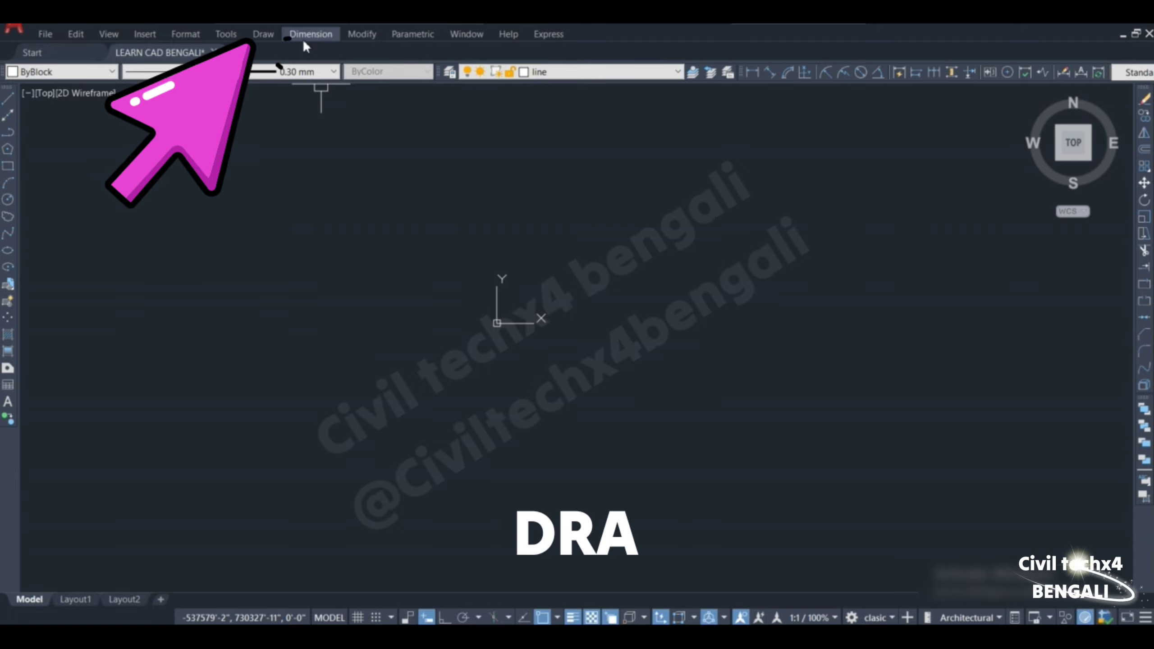
Draw seven rays from one start point just below and left of the origin, fanning clockwise from about 146° to 12°.
left_click(275, 38)
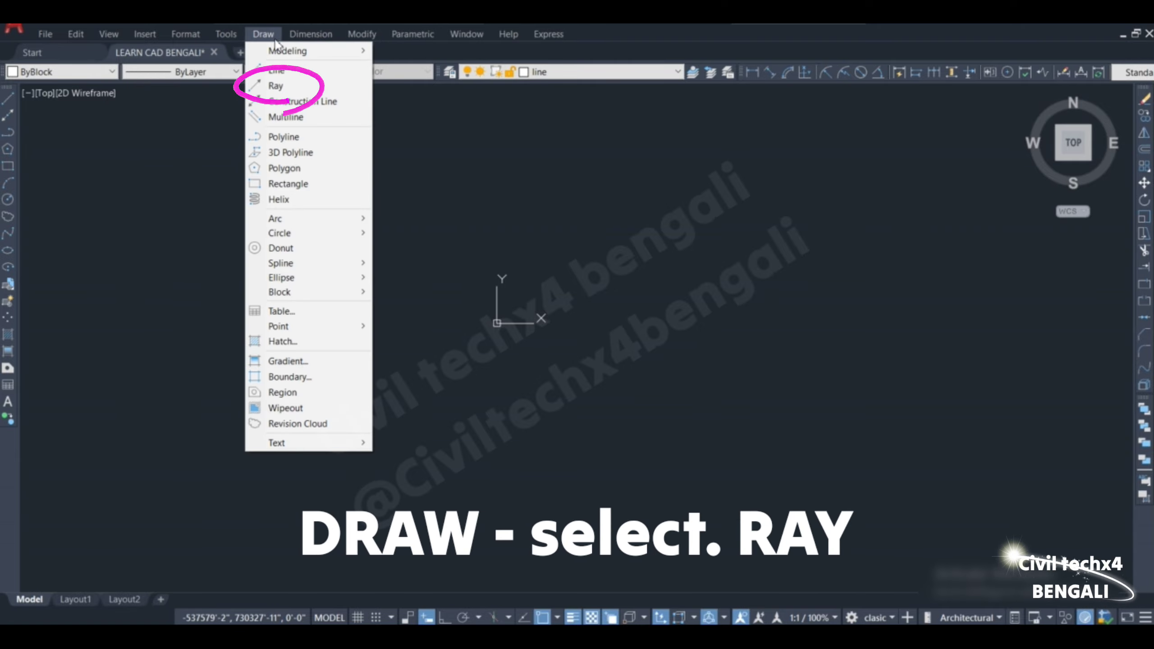
left_click(275, 85)
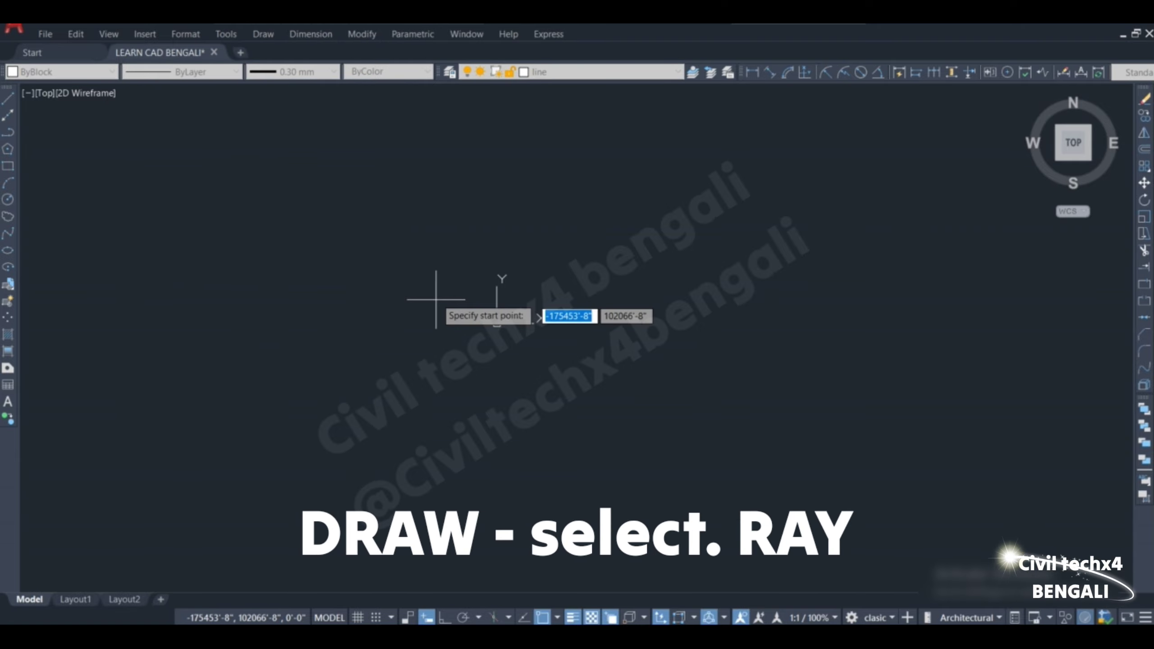
left_click(460, 366)
left_click(325, 276)
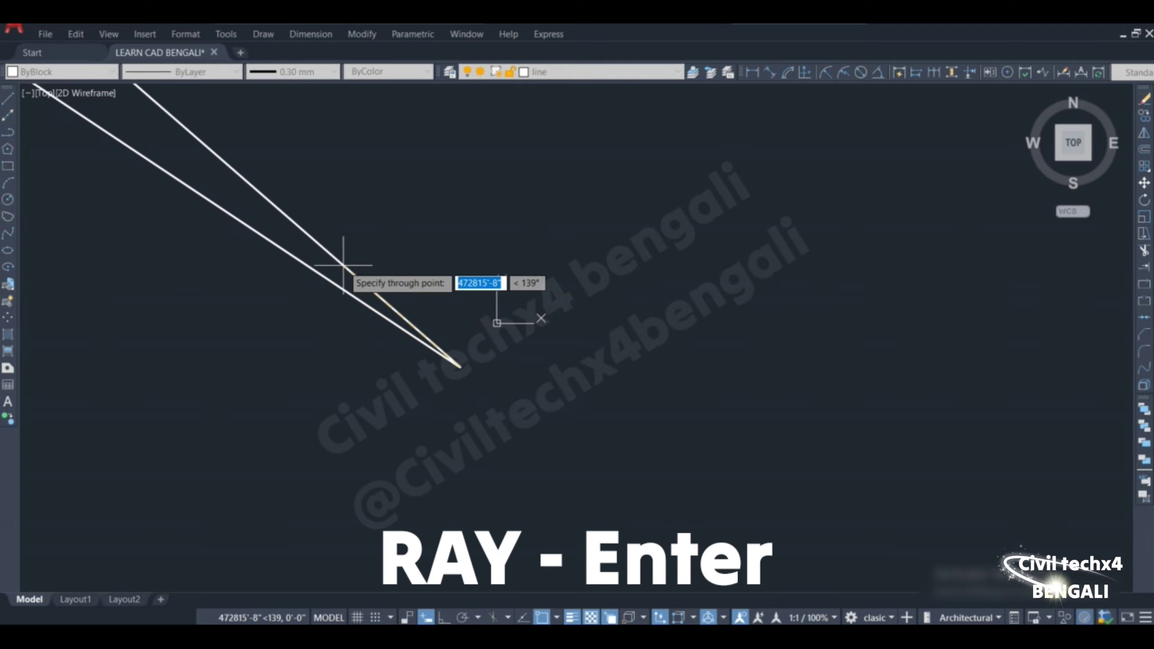
left_click(382, 263)
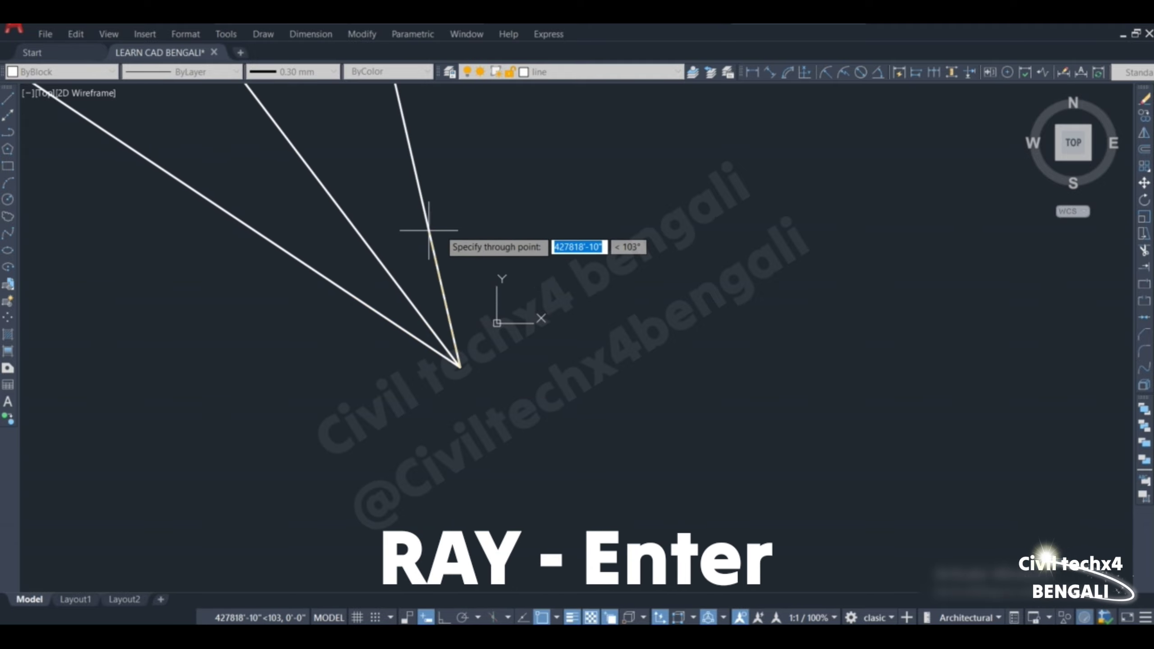
left_click(437, 217)
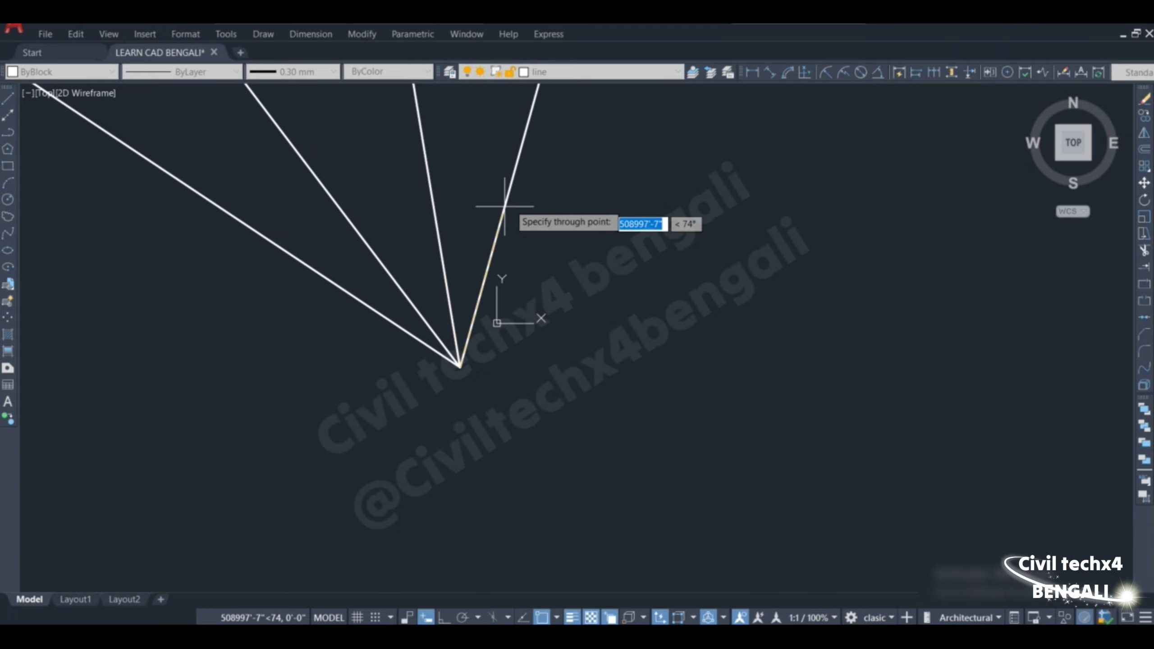
left_click(505, 188)
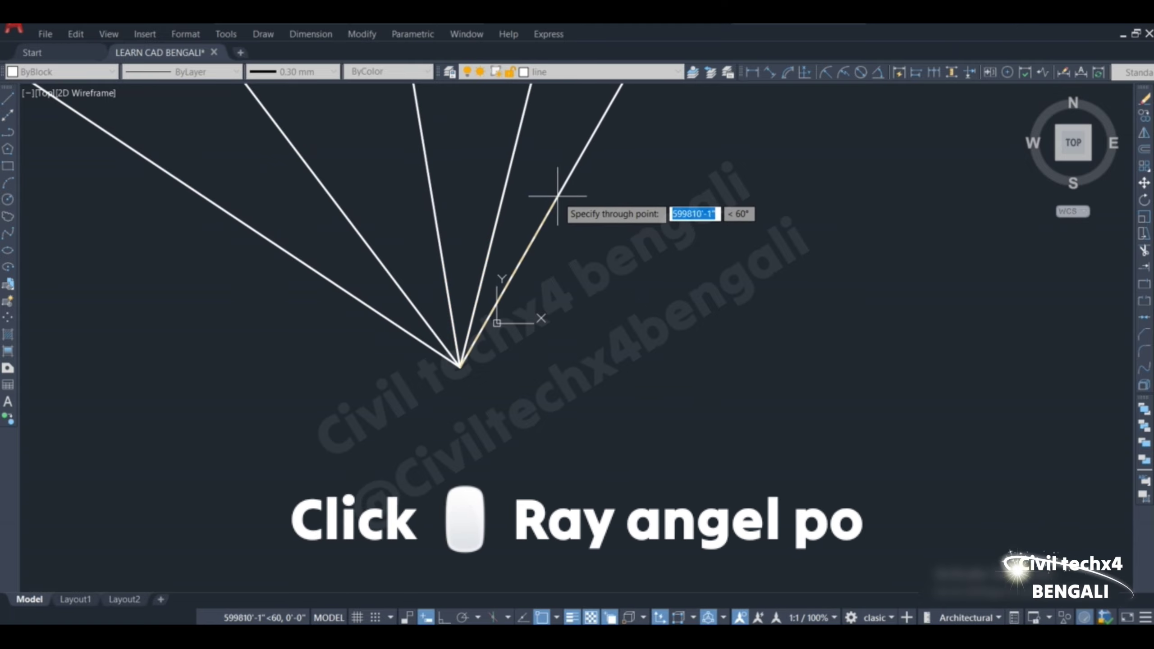
left_click(567, 200)
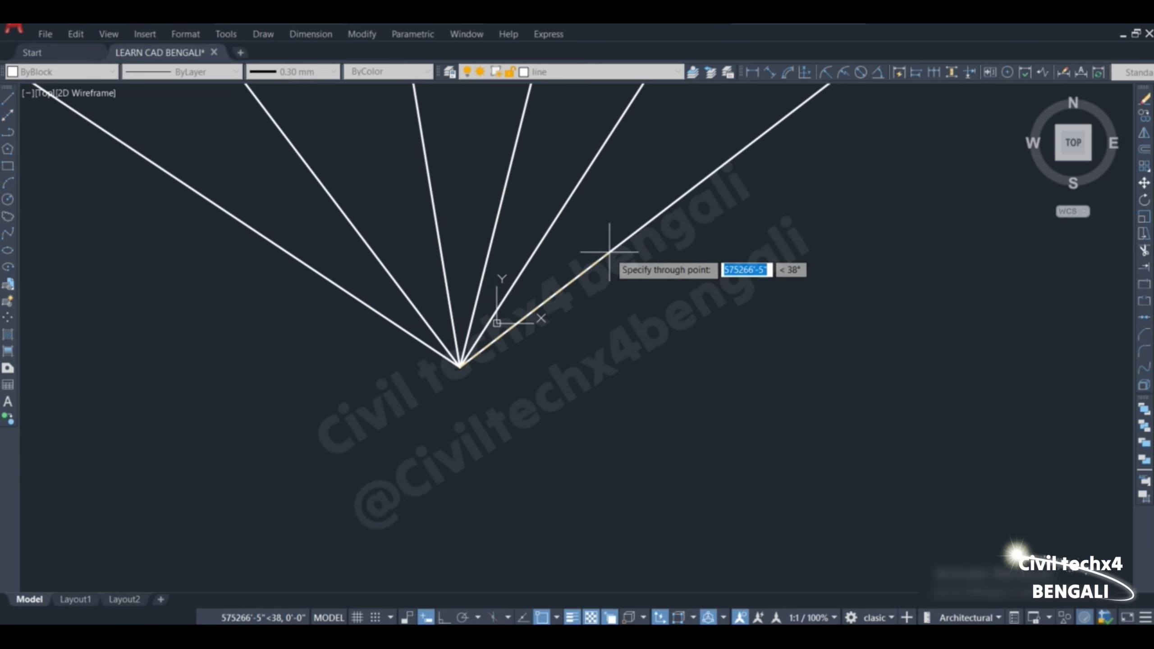
left_click(613, 255)
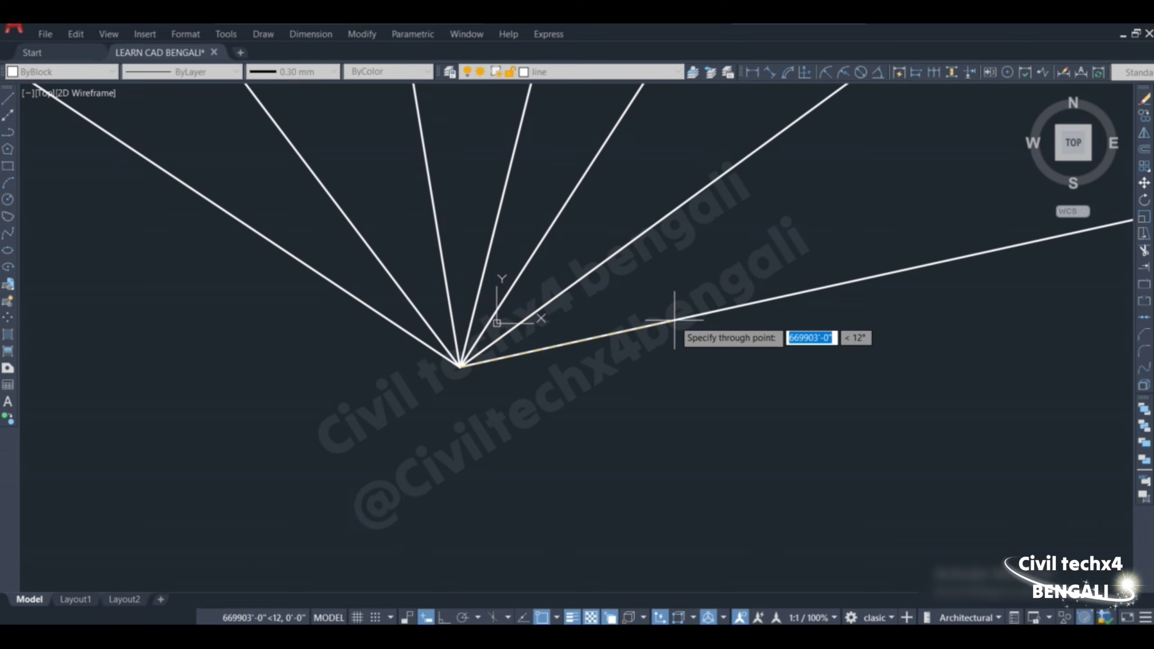
left_click(674, 320)
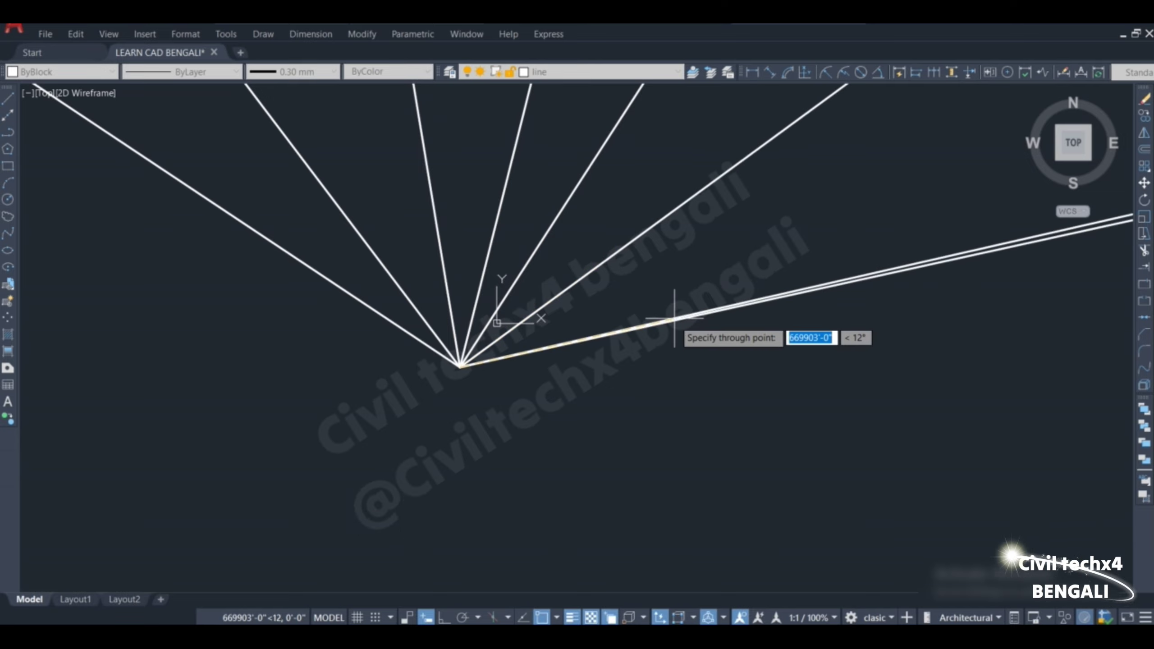
Fill the fan's gaps with six rays from the same start point, counterclockwise from about 23° to 139°, and end the Ray command.
left_click(694, 267)
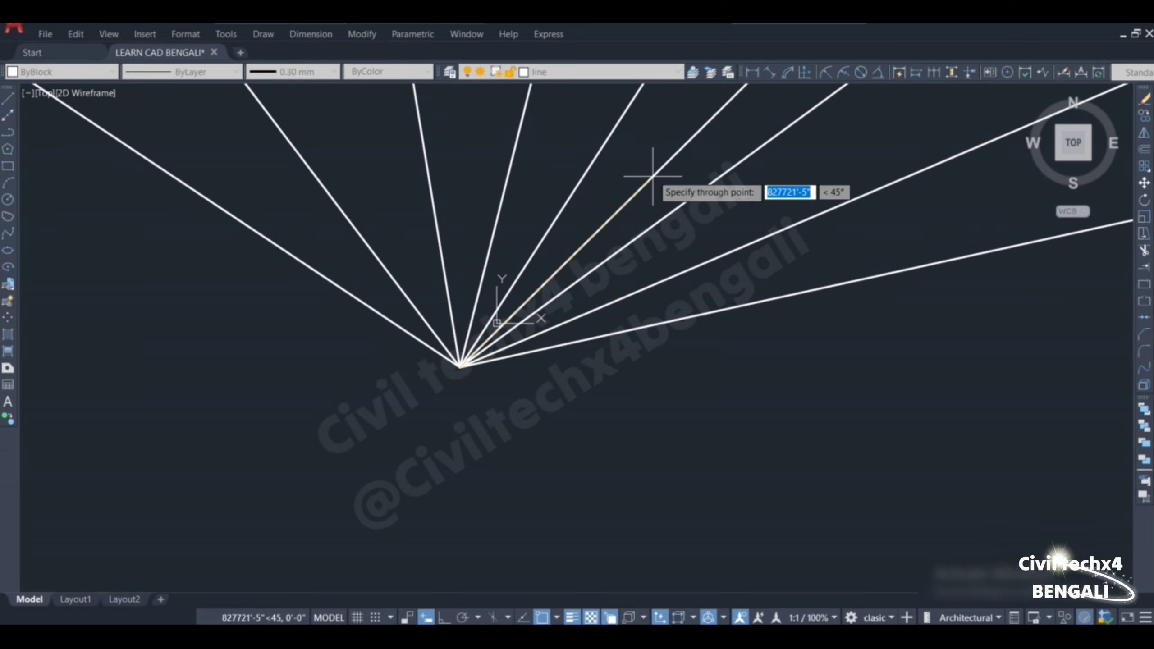
left_click(652, 174)
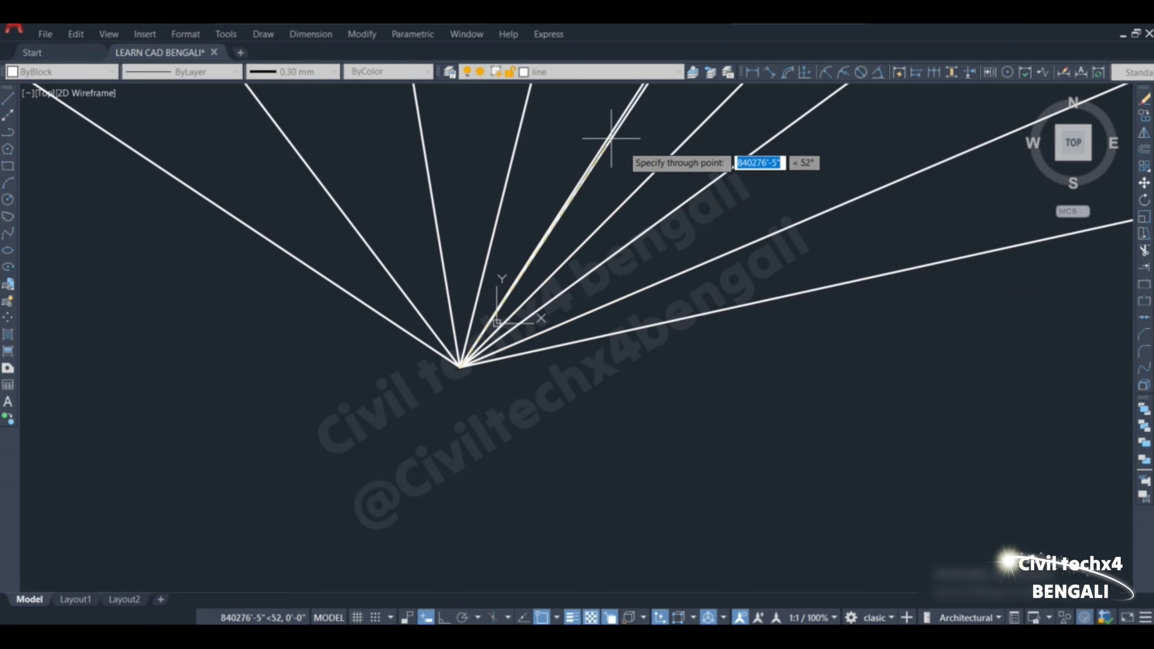
left_click(564, 115)
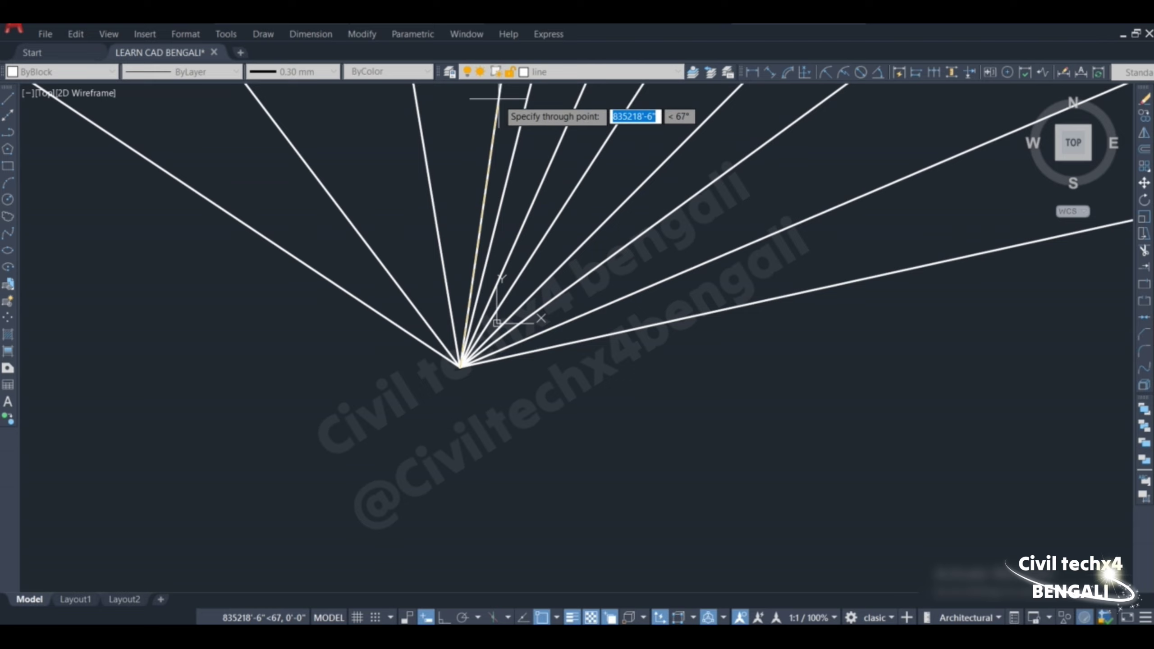
left_click(463, 95)
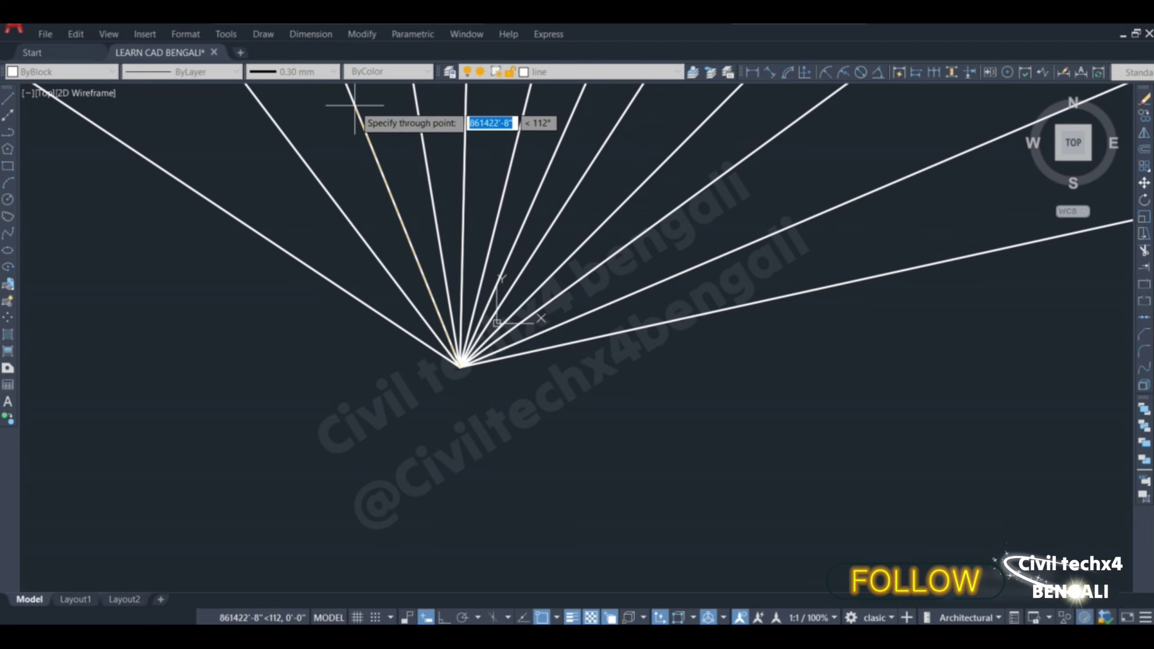
left_click(369, 101)
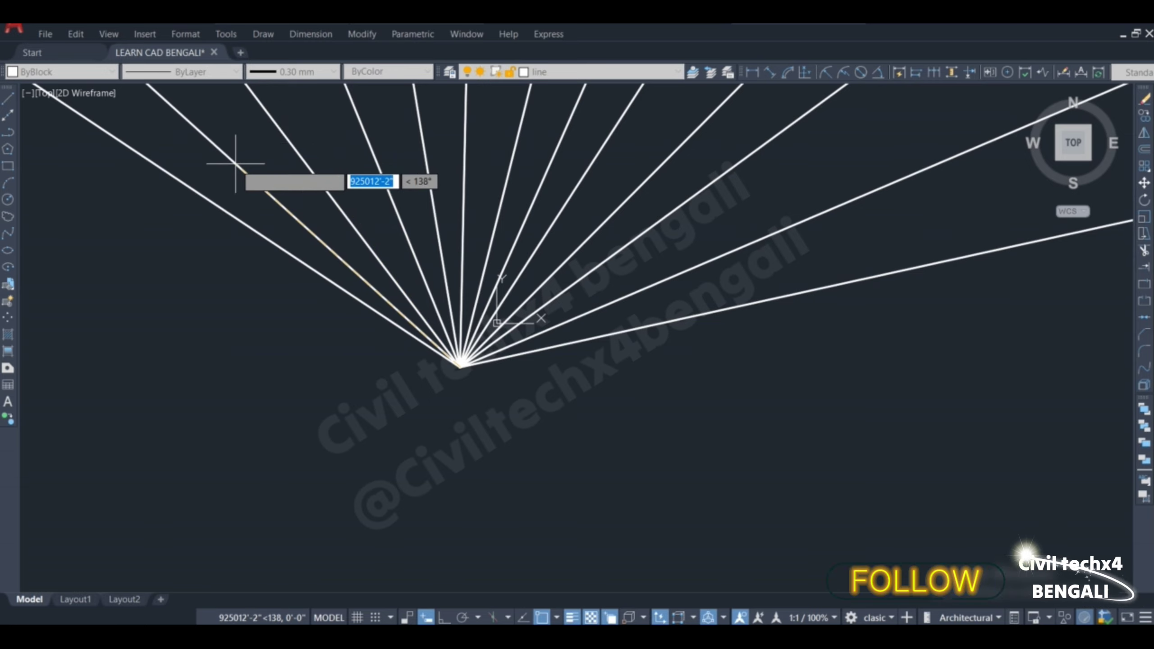
left_click(258, 193)
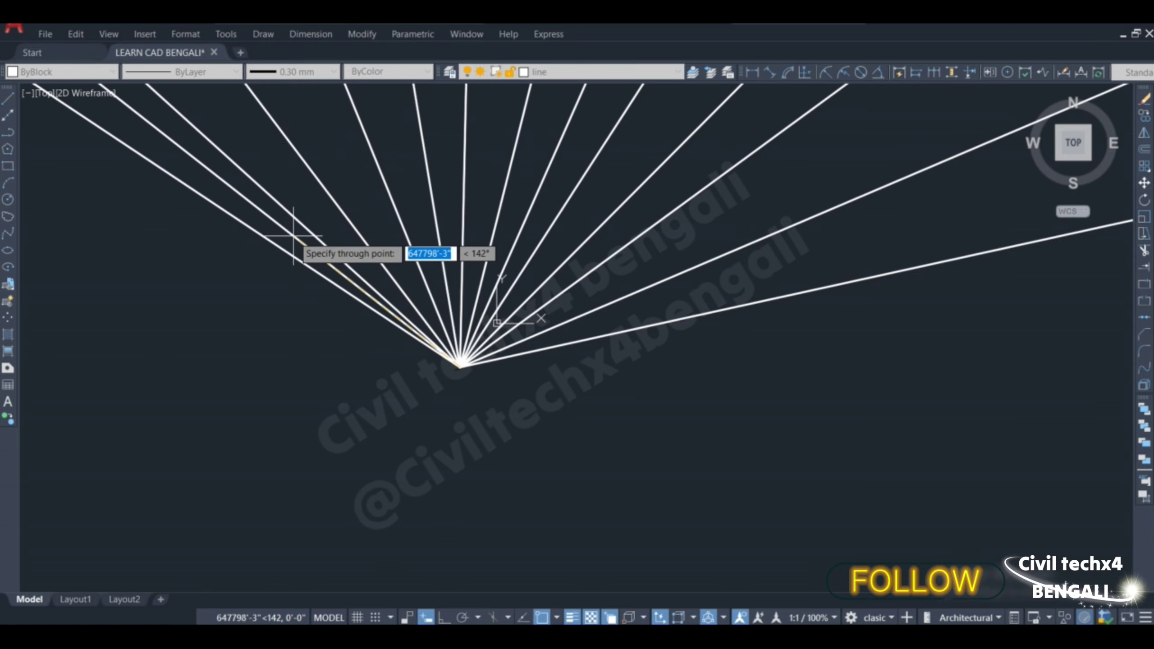
key("Escape")
Select the whole fan of rays with a crossing window and delete it.
scroll(458, 407, "down", 10)
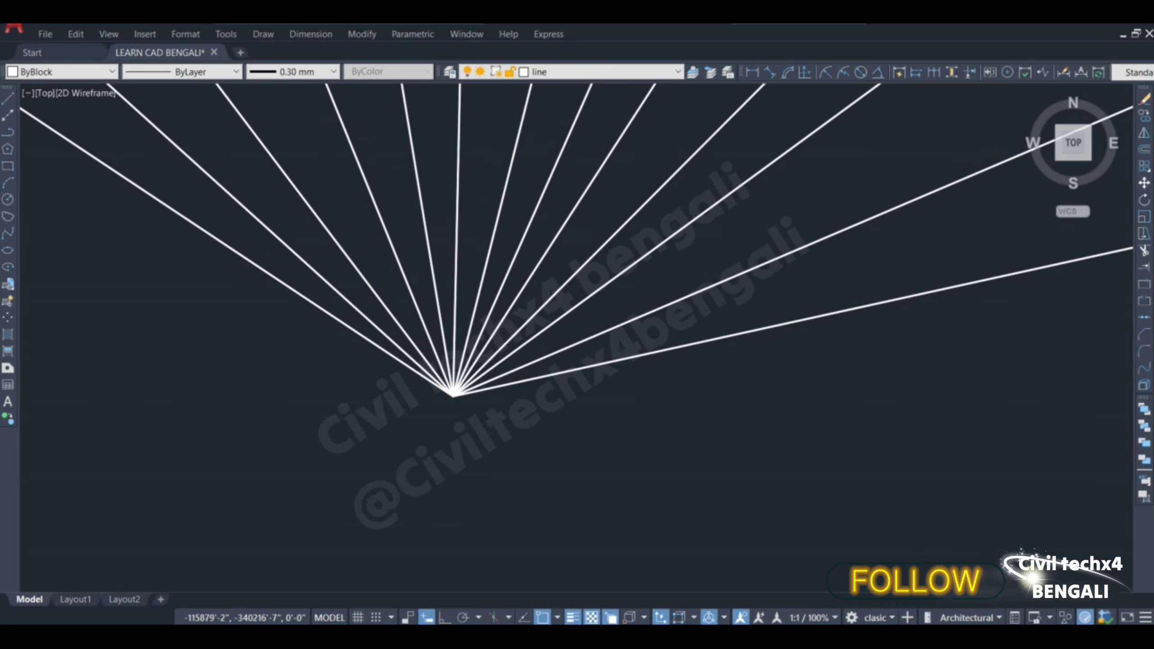
middle_click_drag(477, 440, 468, 421)
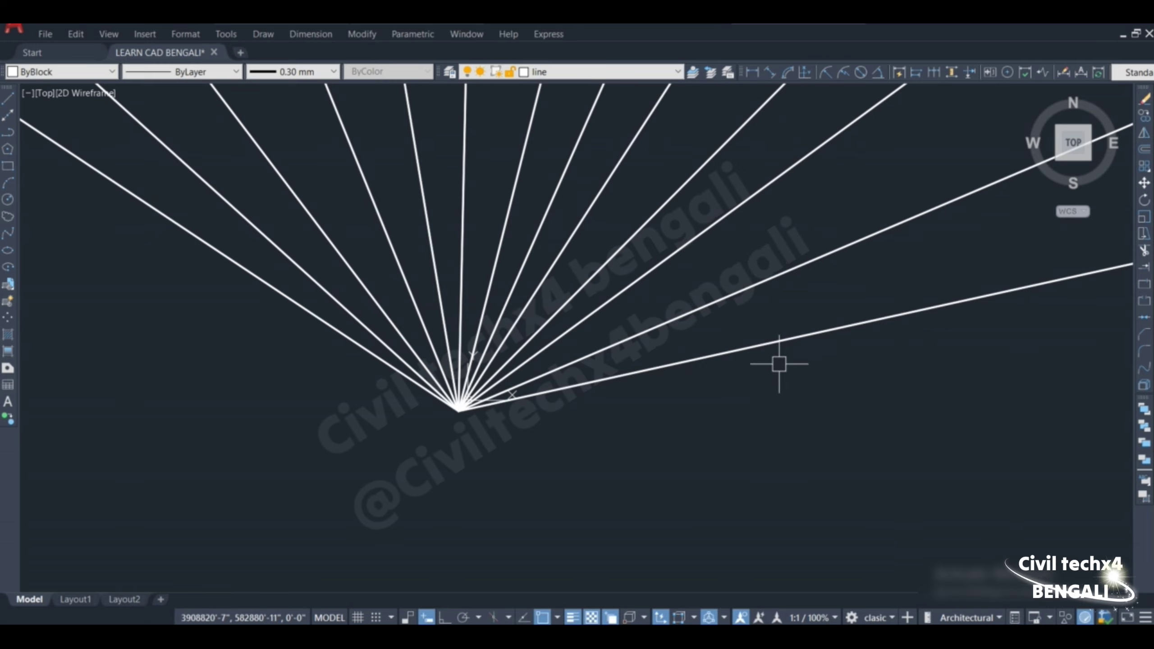
left_click(783, 482)
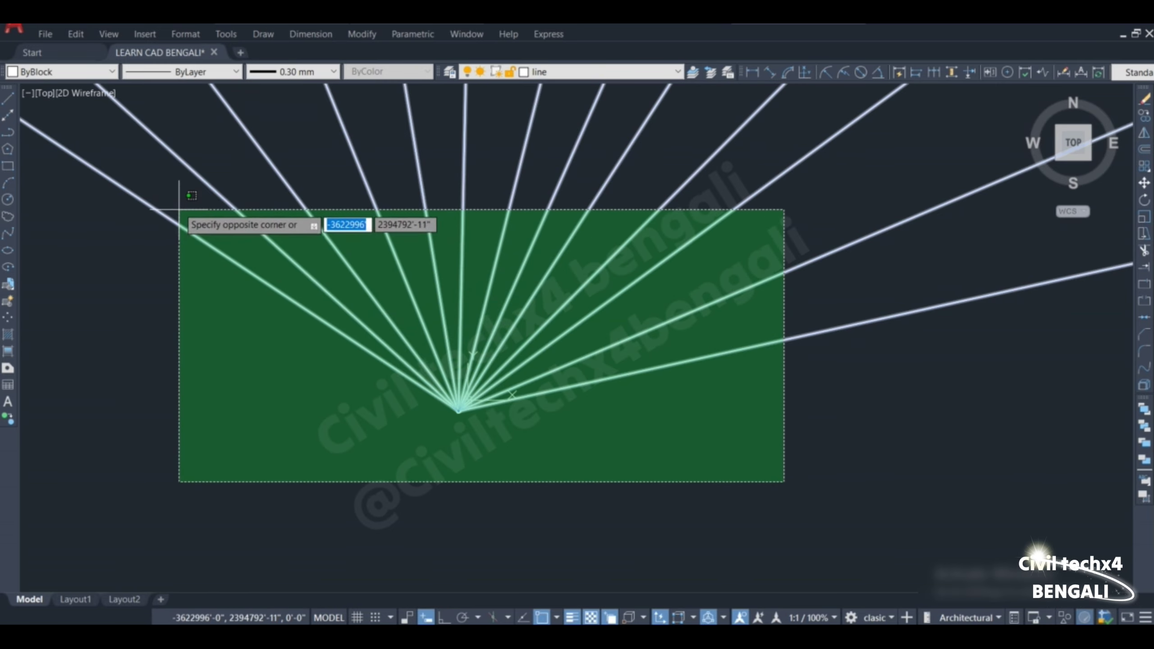
left_click(177, 192)
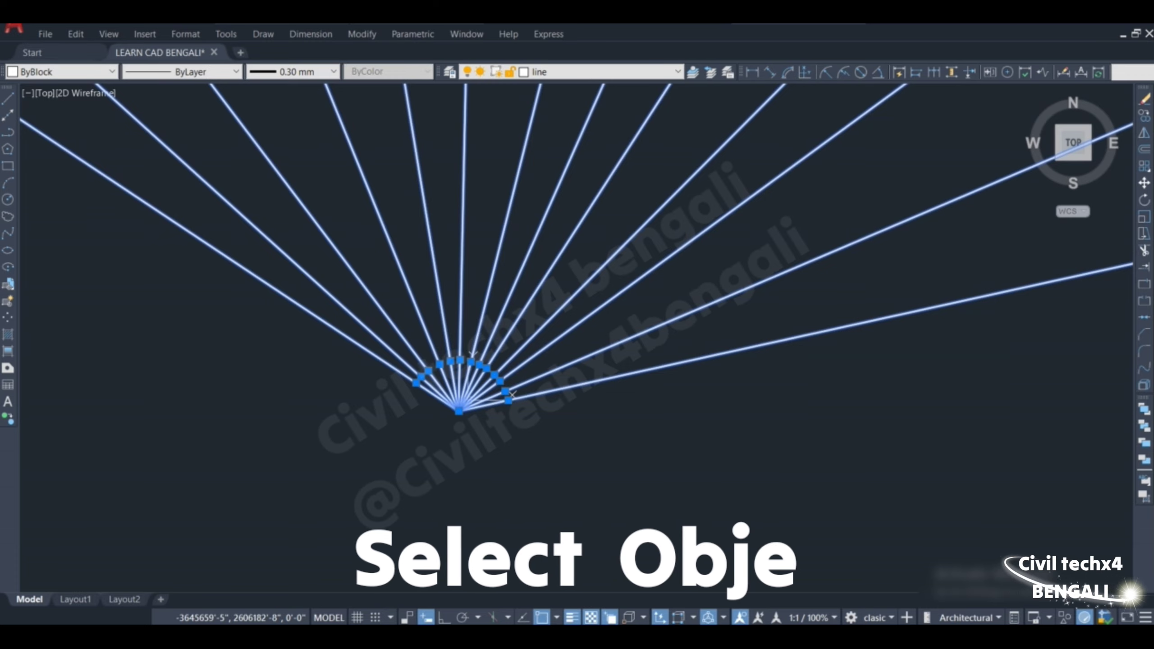
key("Delete")
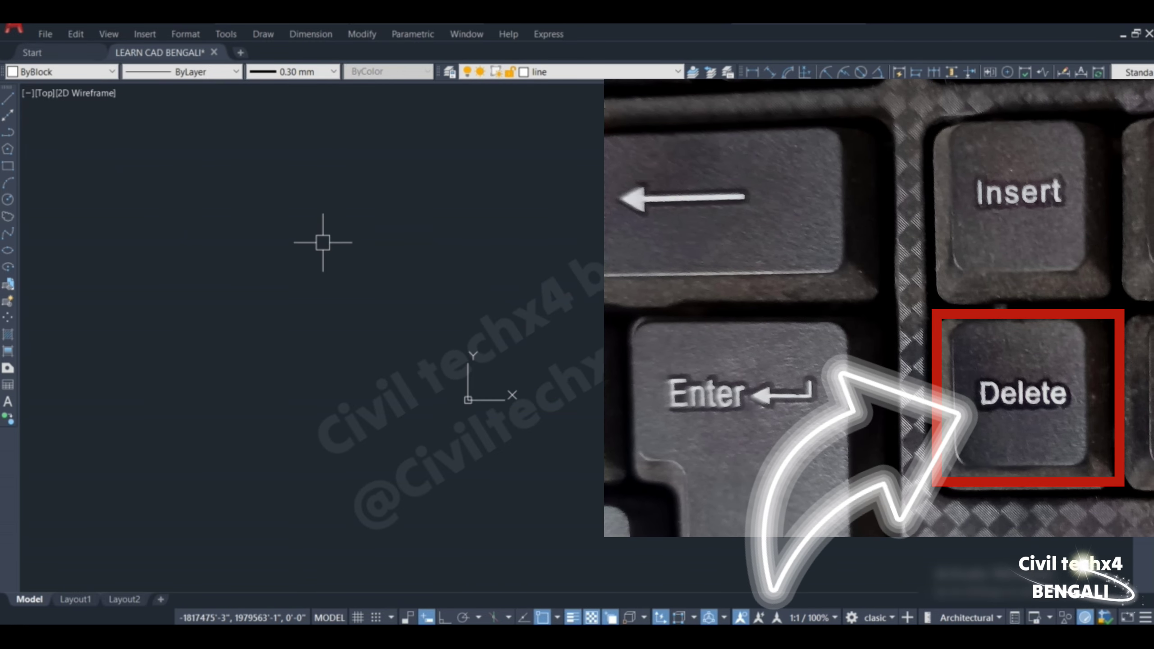
Draw a closed, roughly rectangular outline around the origin with the Line command, clockwise from its upper-left corner.
left_click(8, 100)
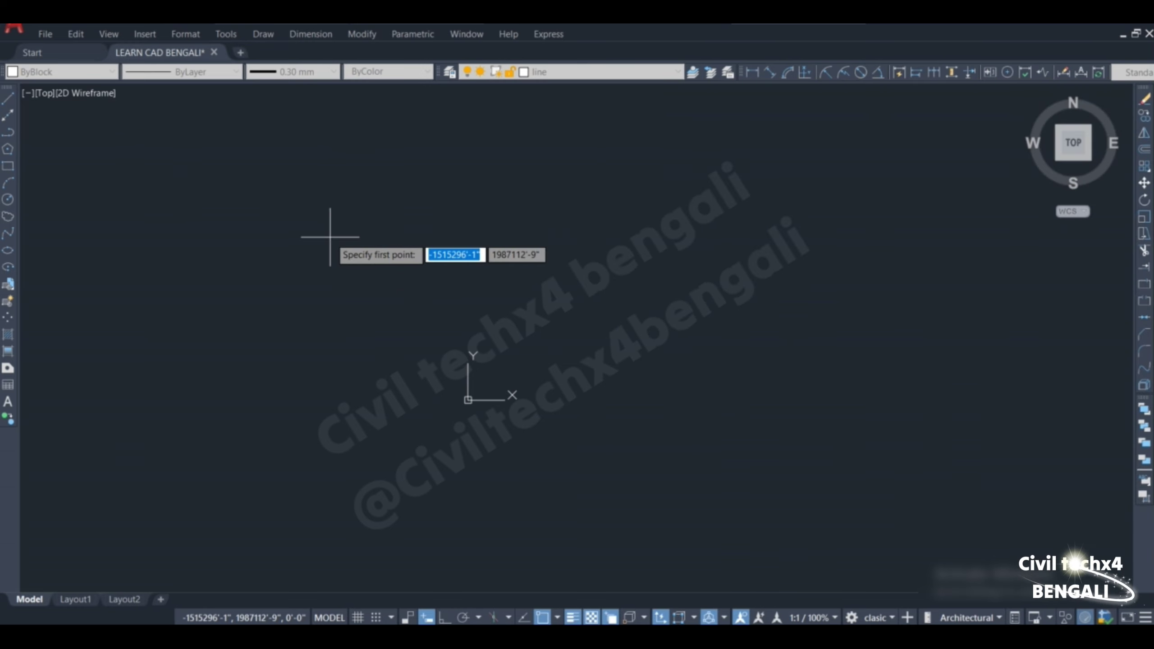
left_click(316, 232)
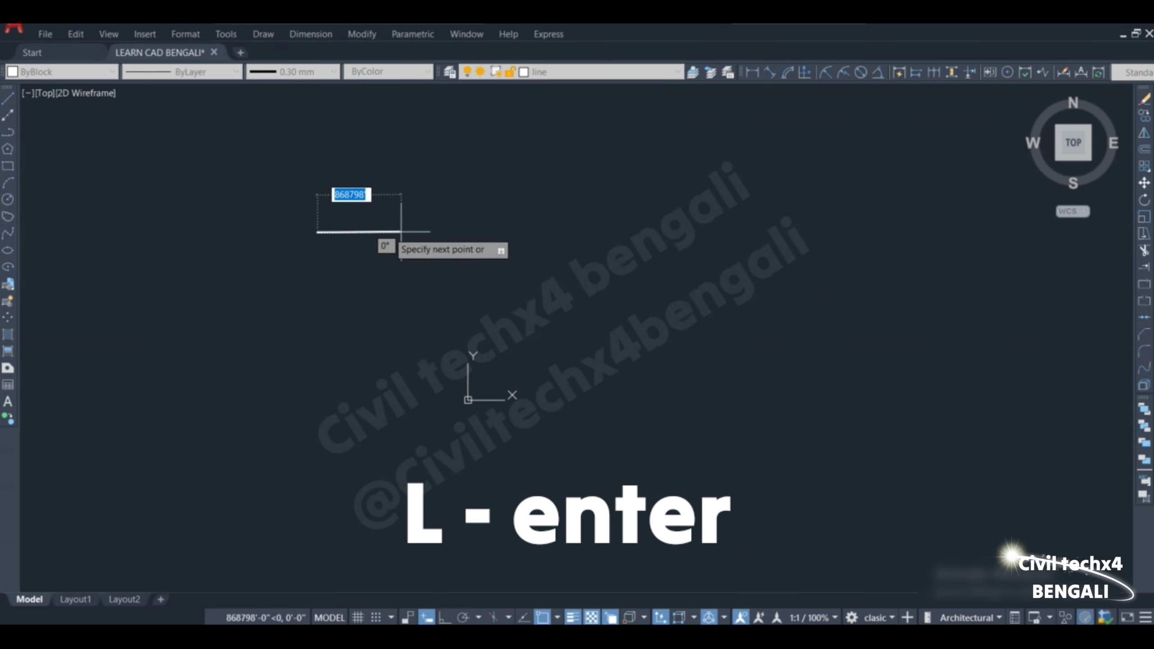
left_click(629, 230)
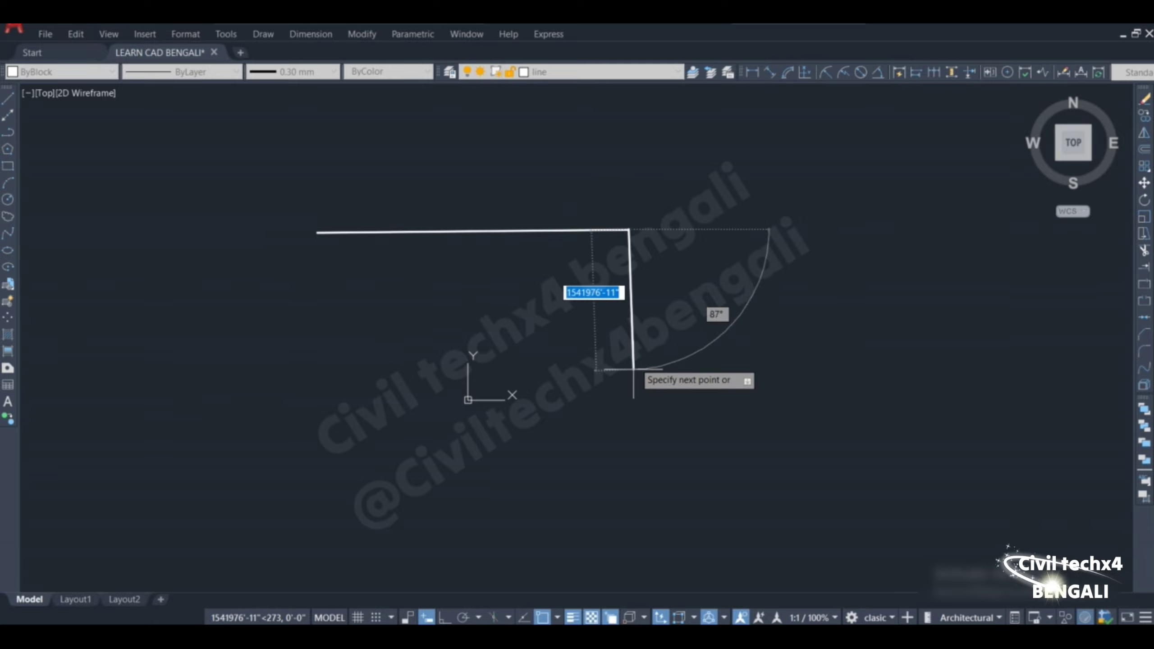
left_click(631, 447)
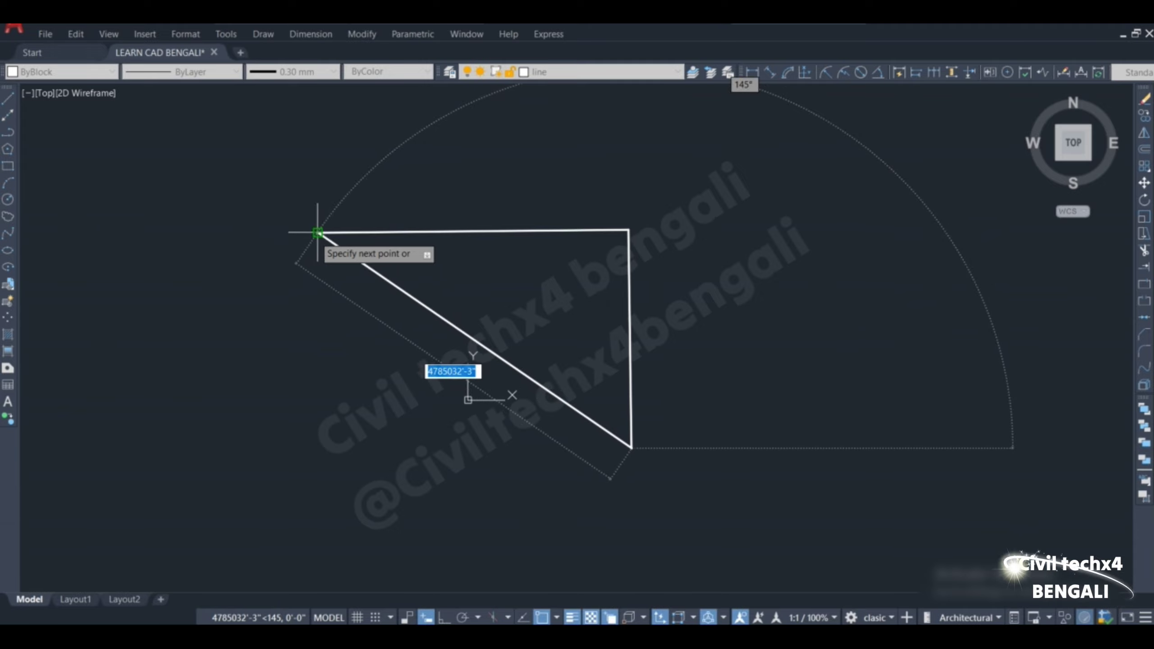
left_click(314, 452)
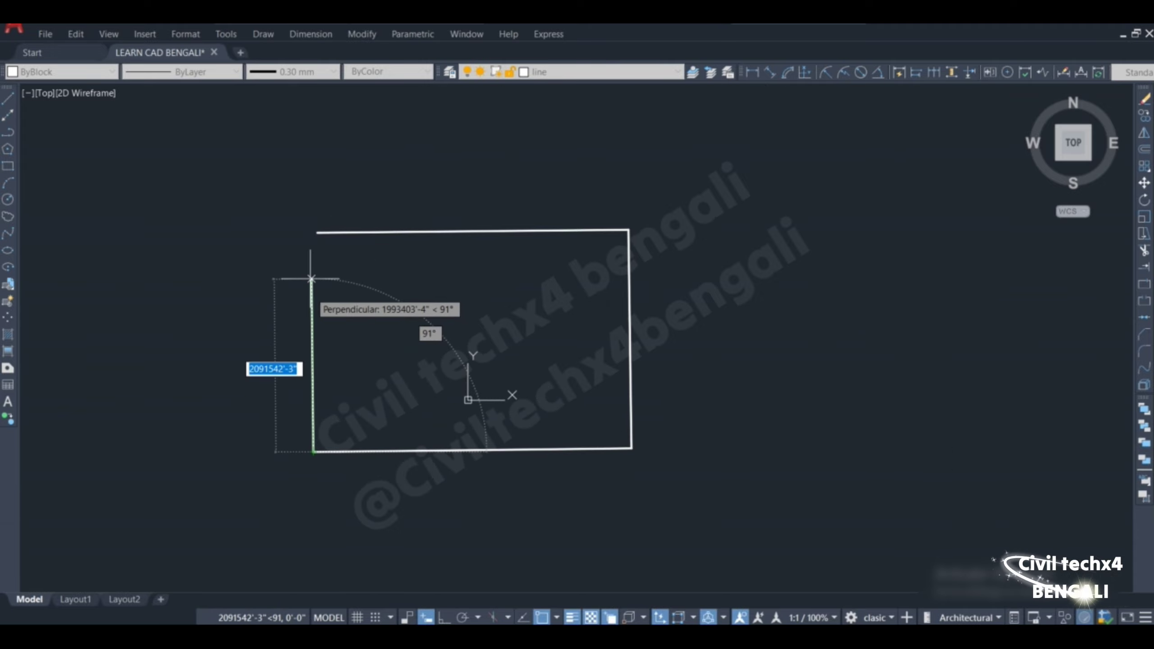
left_click(314, 233)
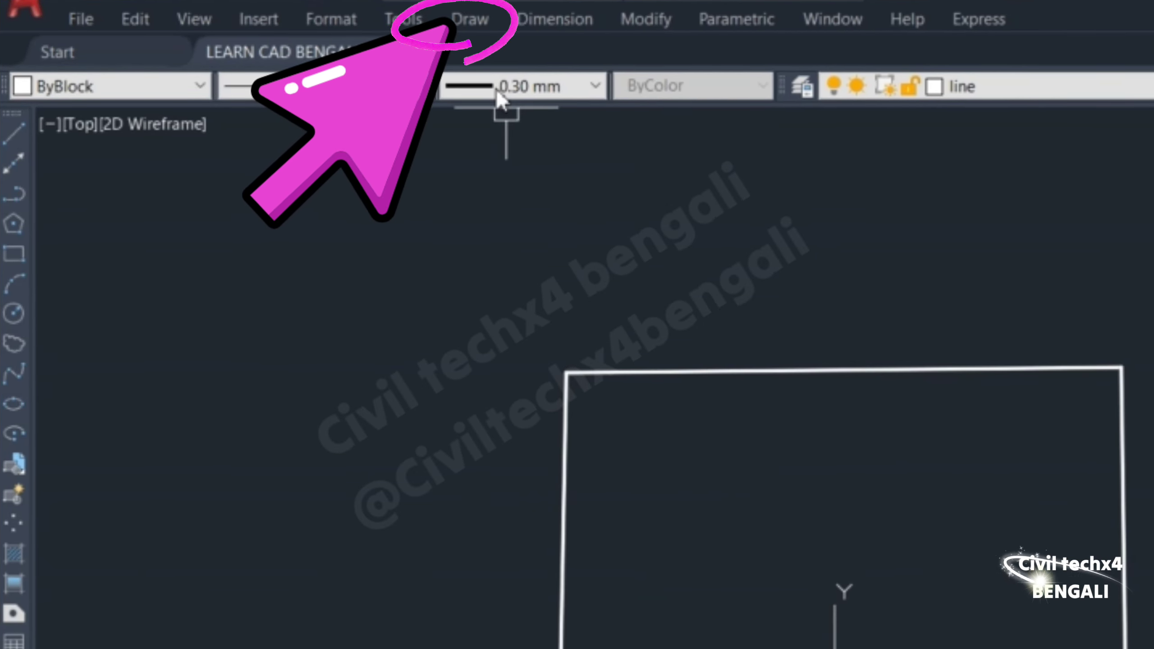
Draw a fan of rays from the midpoint of the rectangle's bottom edge through its upper corners and points along its top and side edges.
left_click(475, 27)
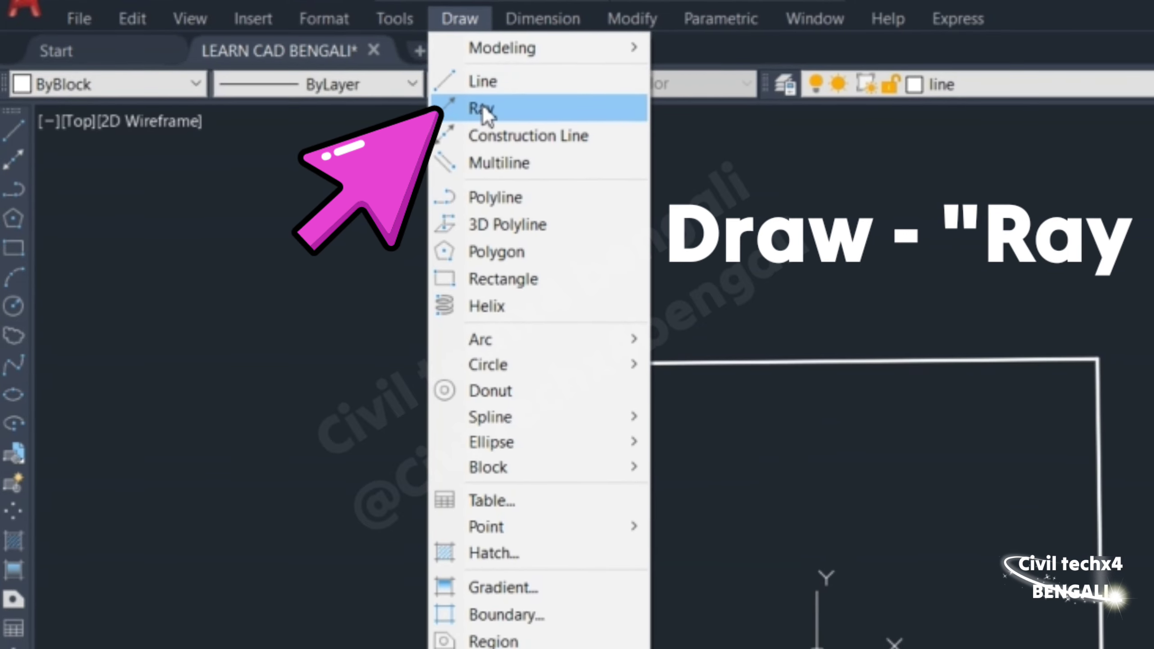
left_click(484, 109)
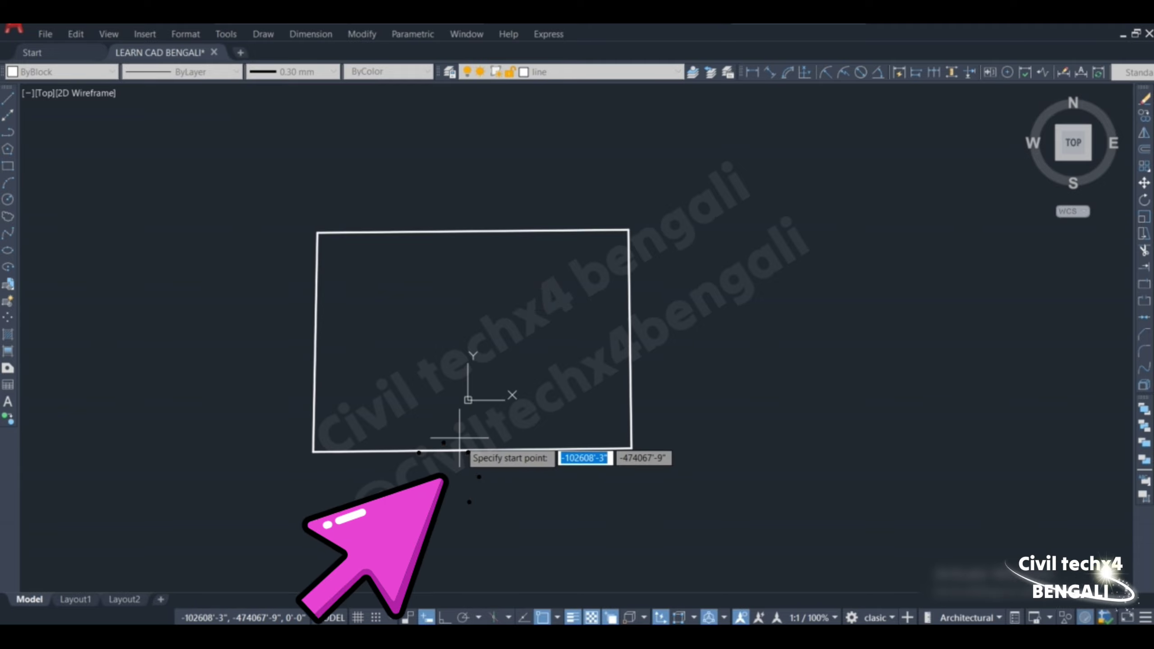
left_click(472, 448)
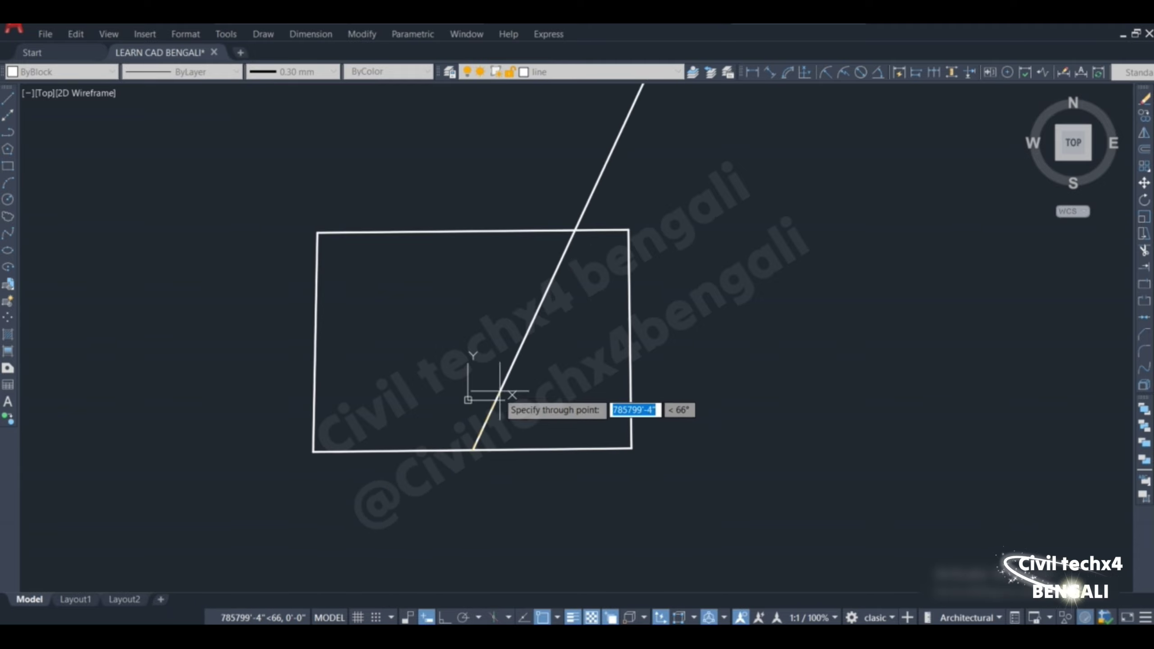
left_click(629, 230)
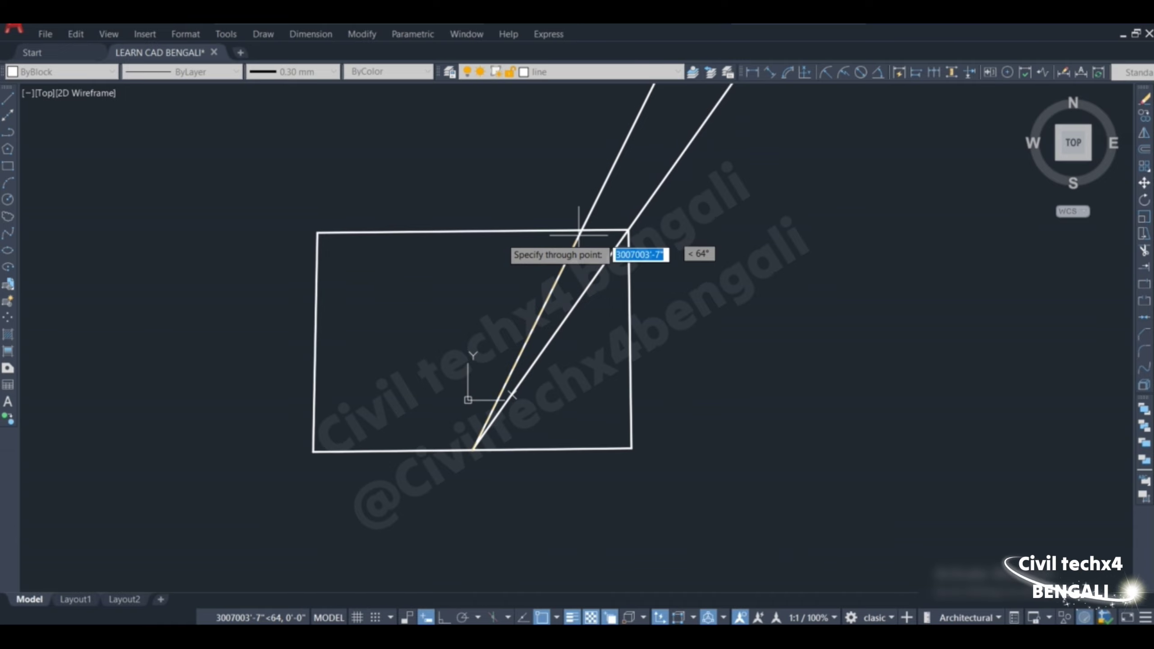
left_click(317, 232)
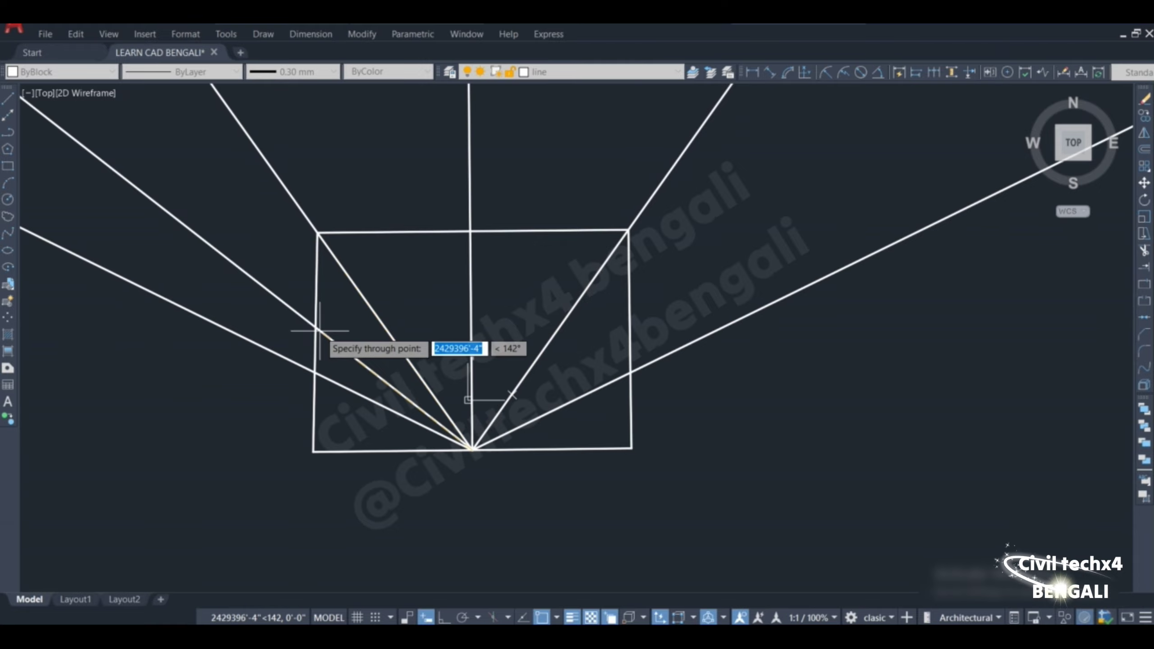
left_click(412, 232)
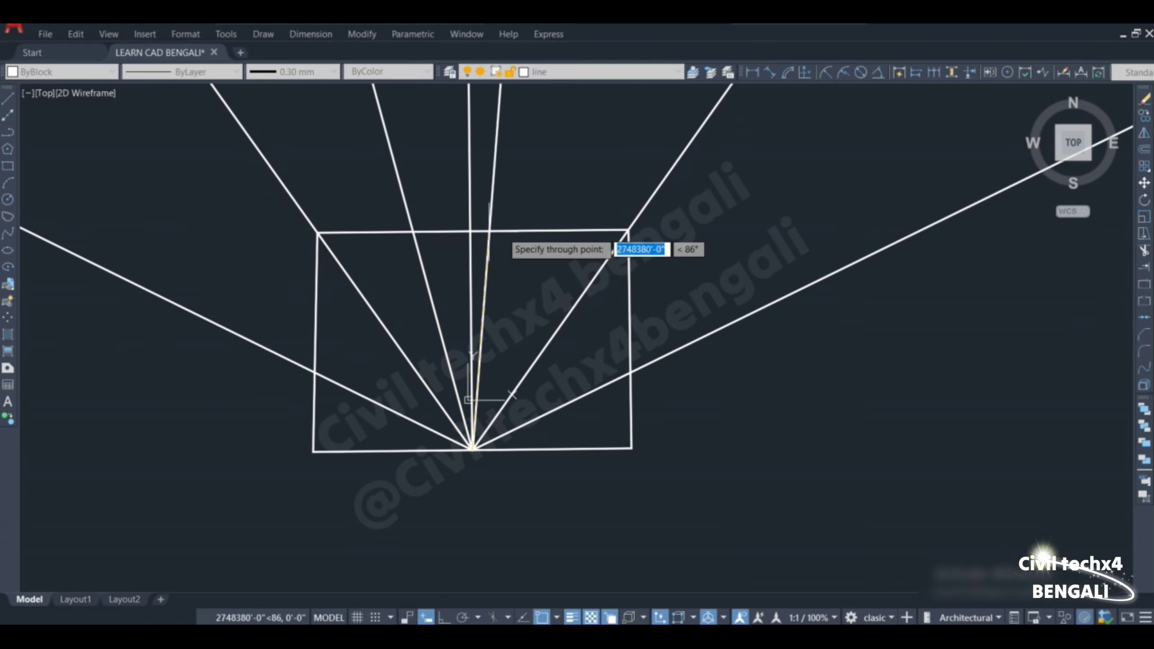
left_click(544, 231)
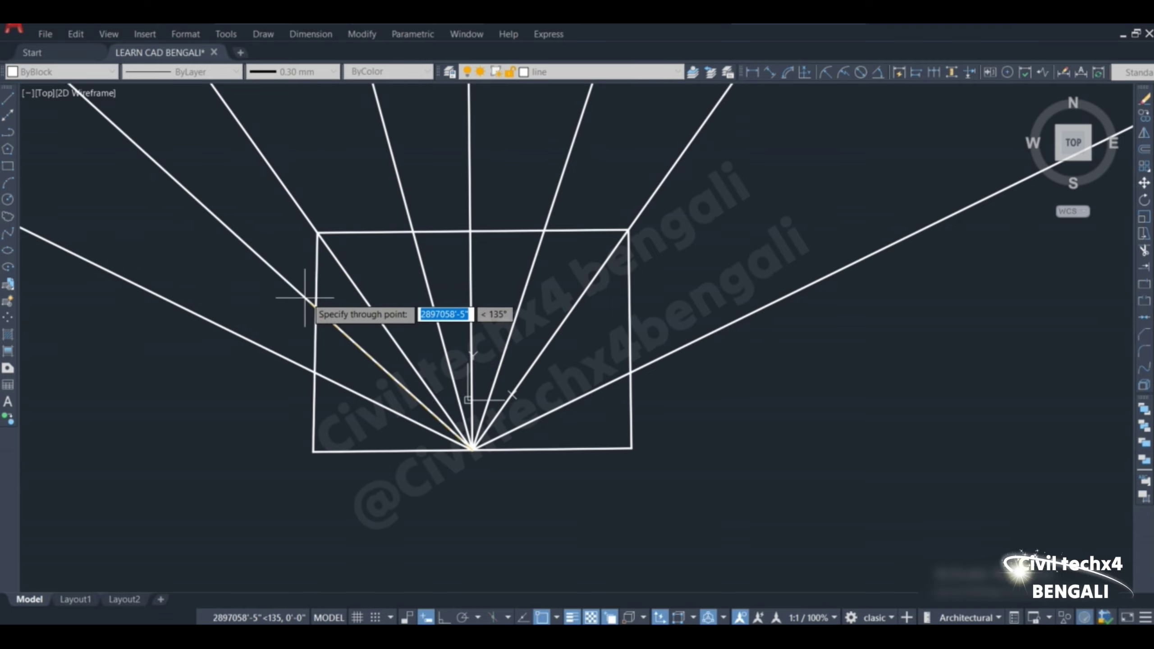
left_click(300, 300)
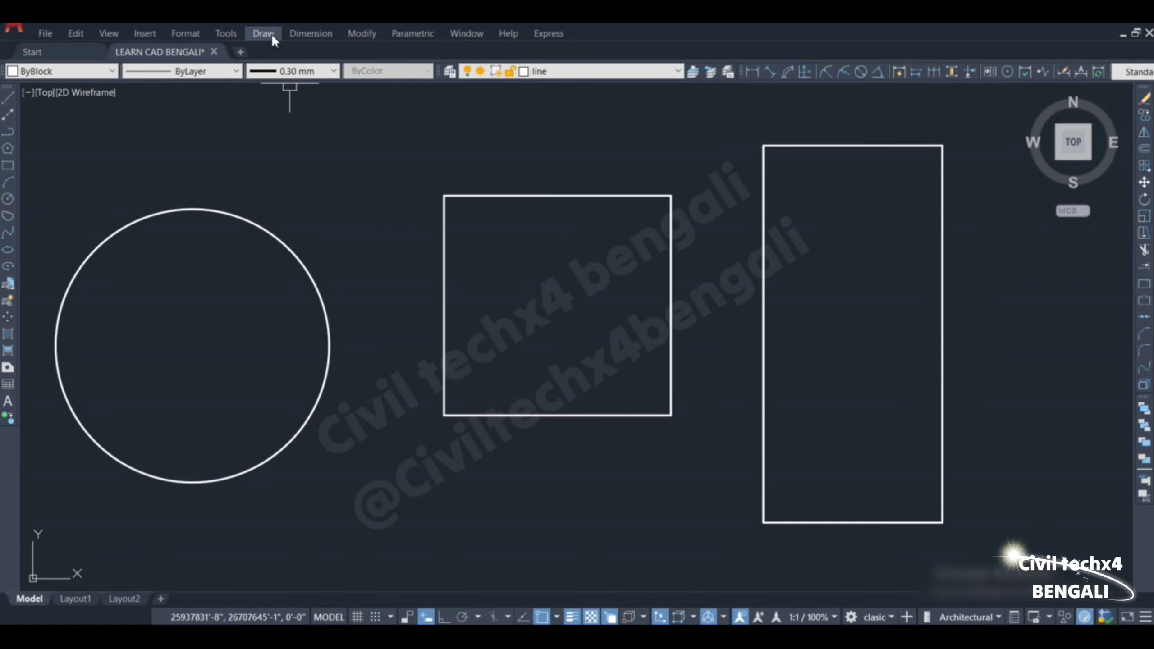
Draw four rays from the centre of the middle square through its four corners.
left_click(273, 37)
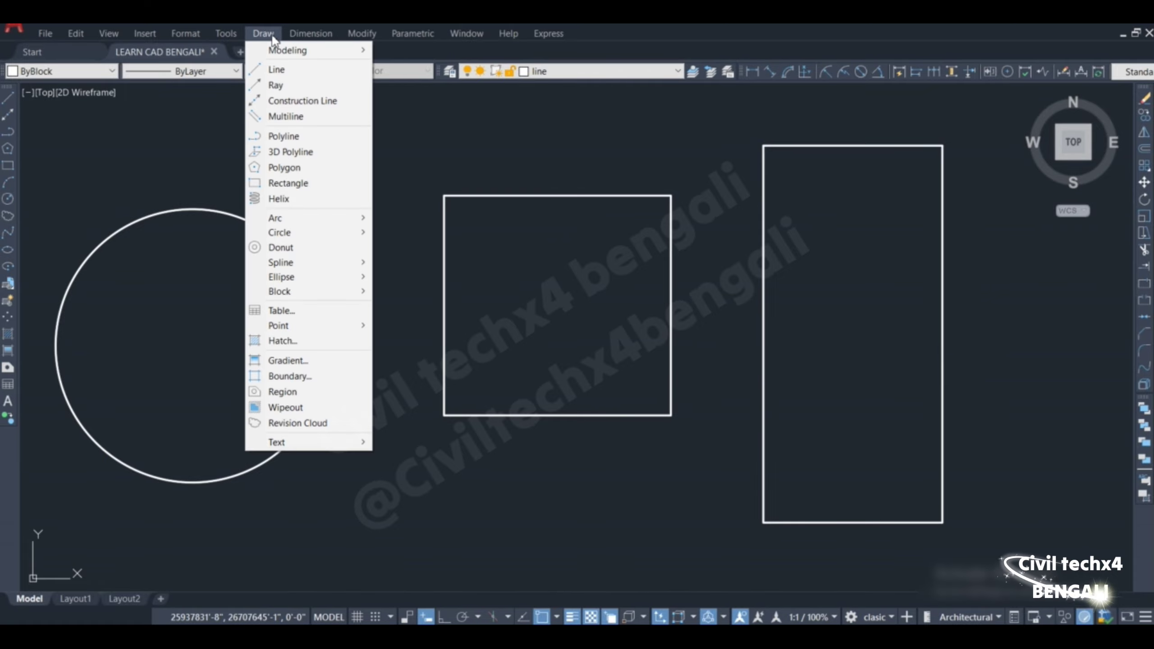
left_click(290, 81)
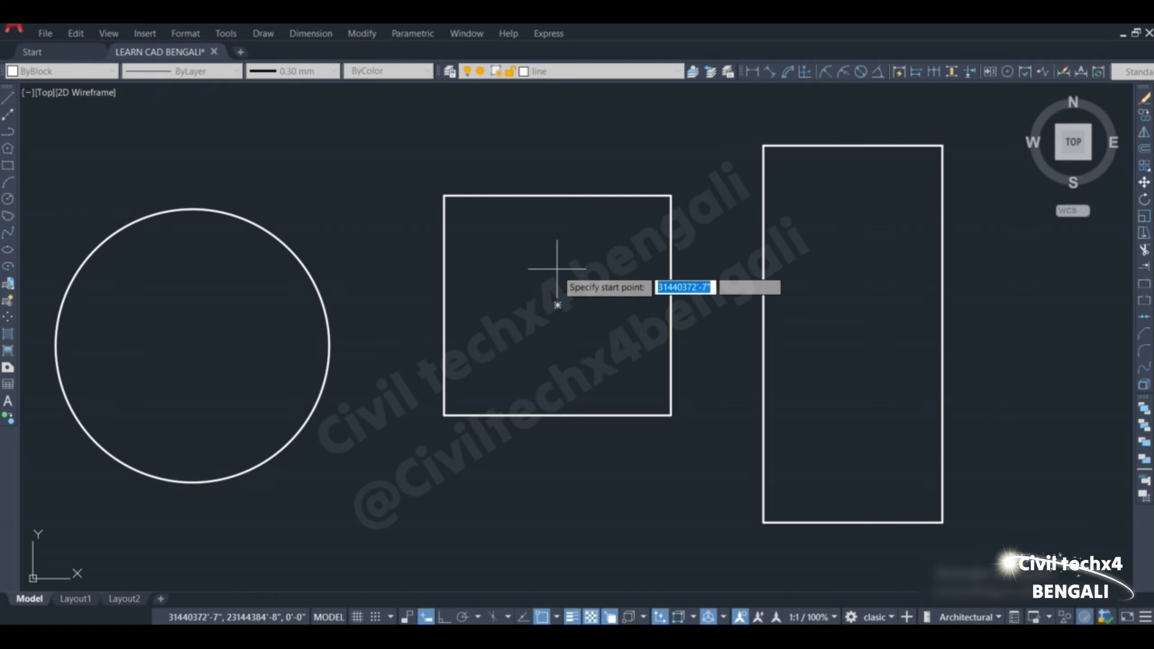
left_click(557, 305)
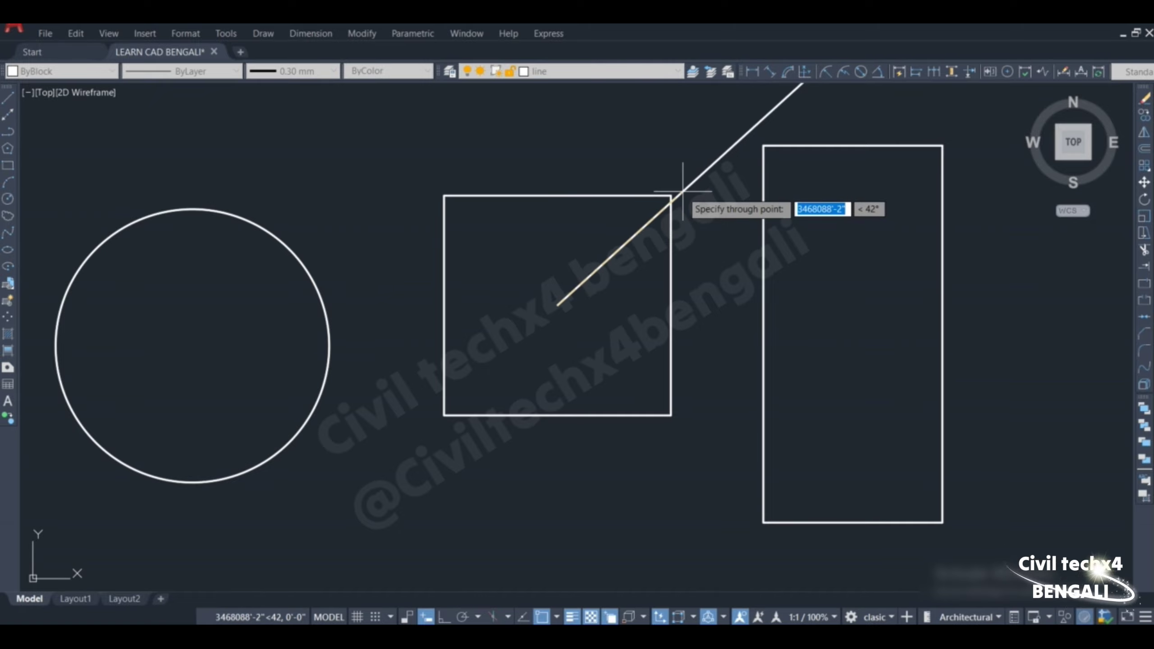
left_click(671, 197)
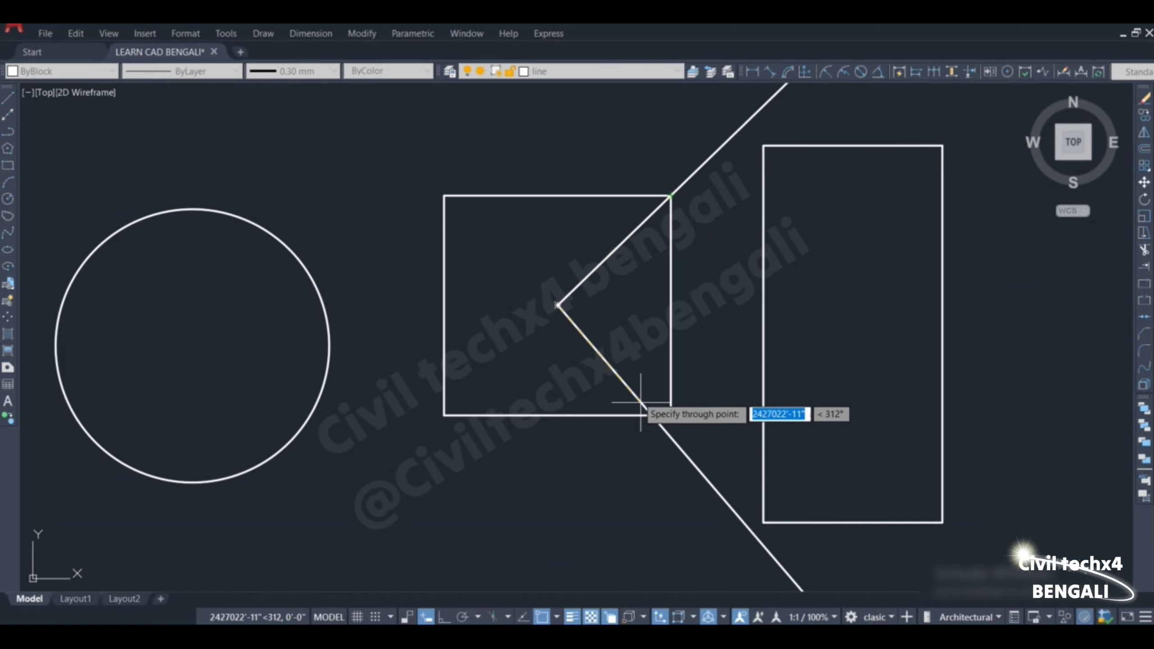
left_click(671, 415)
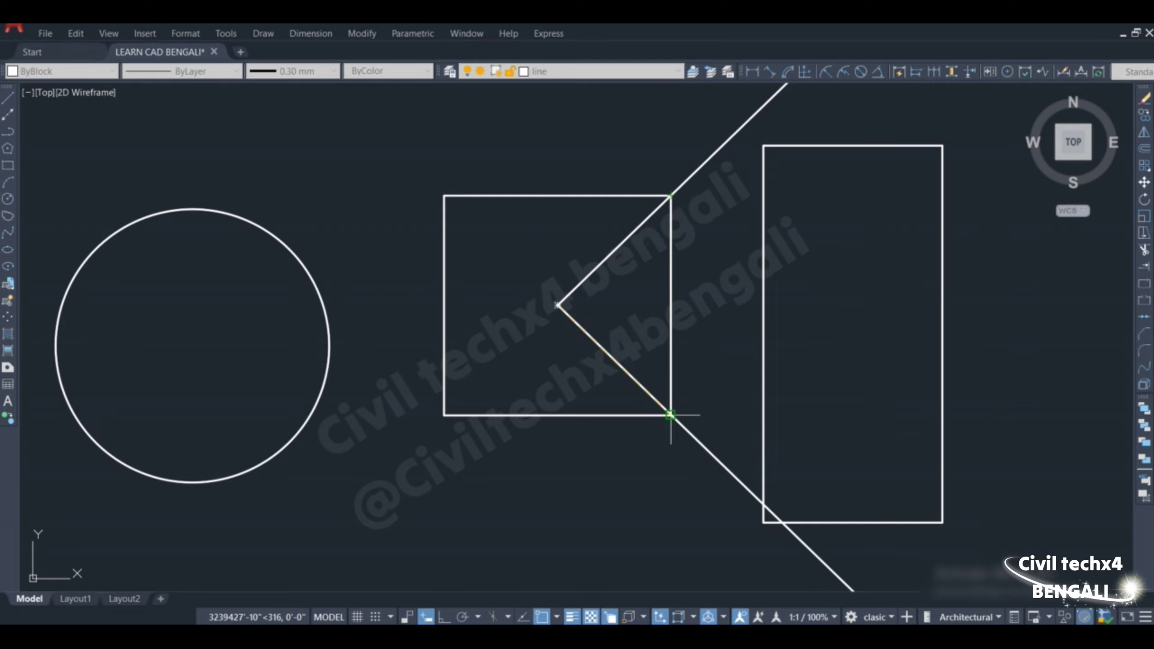
left_click(444, 415)
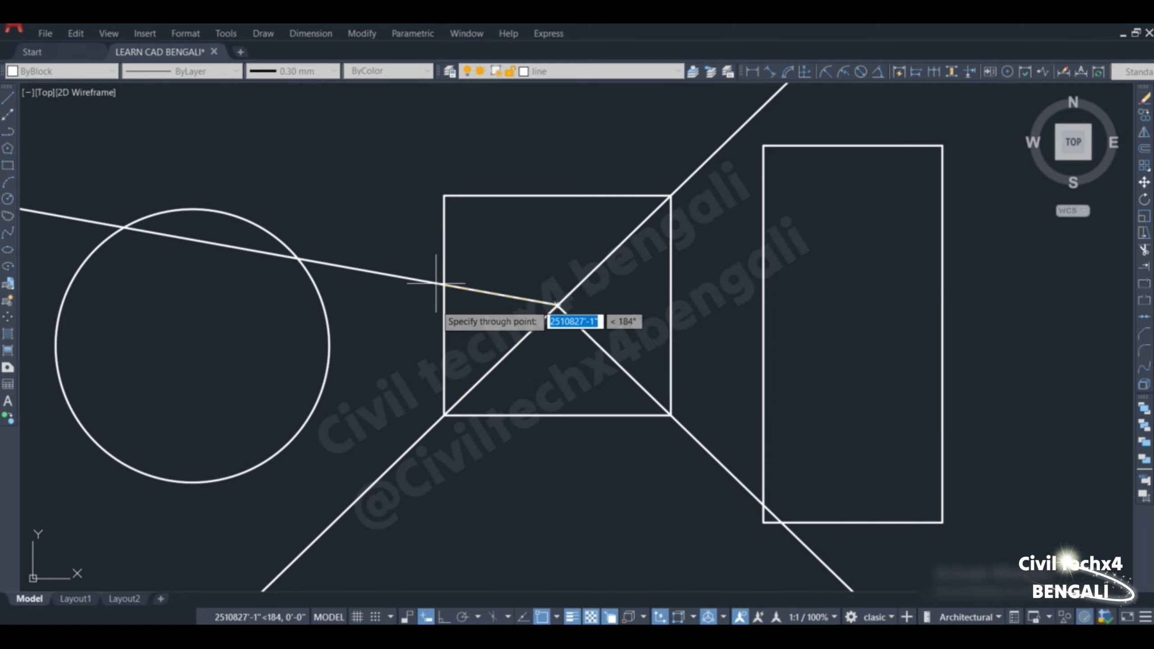
left_click(445, 196)
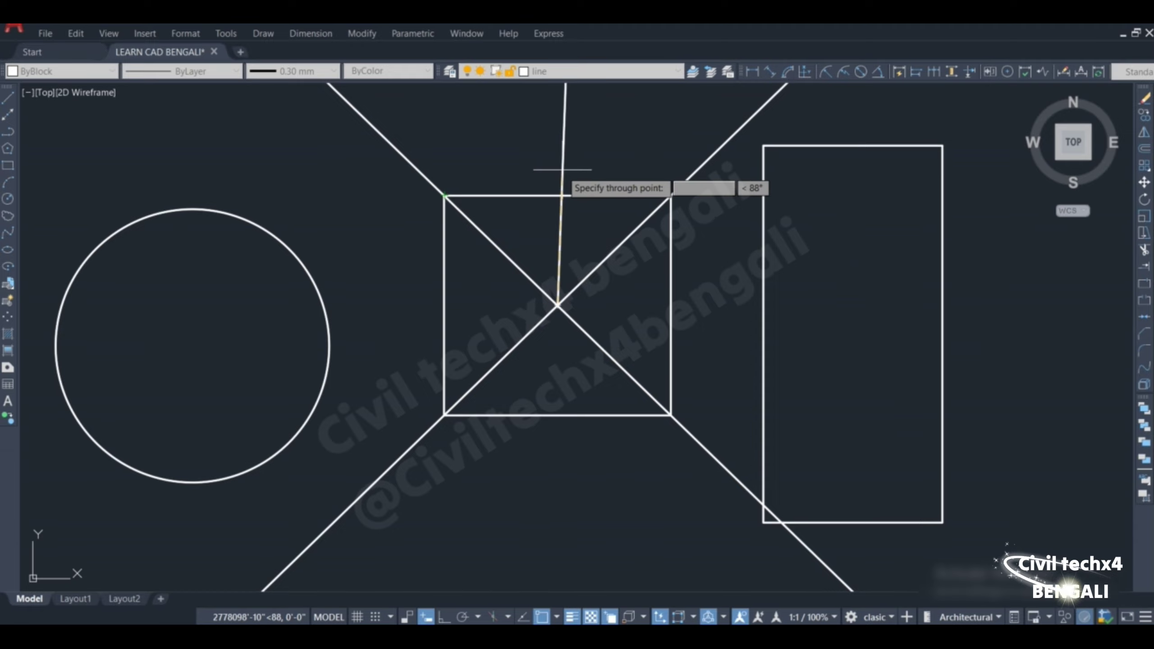
Add four rays from the square's centre through the midpoints of its top, right, bottom and left edges.
left_click(558, 197)
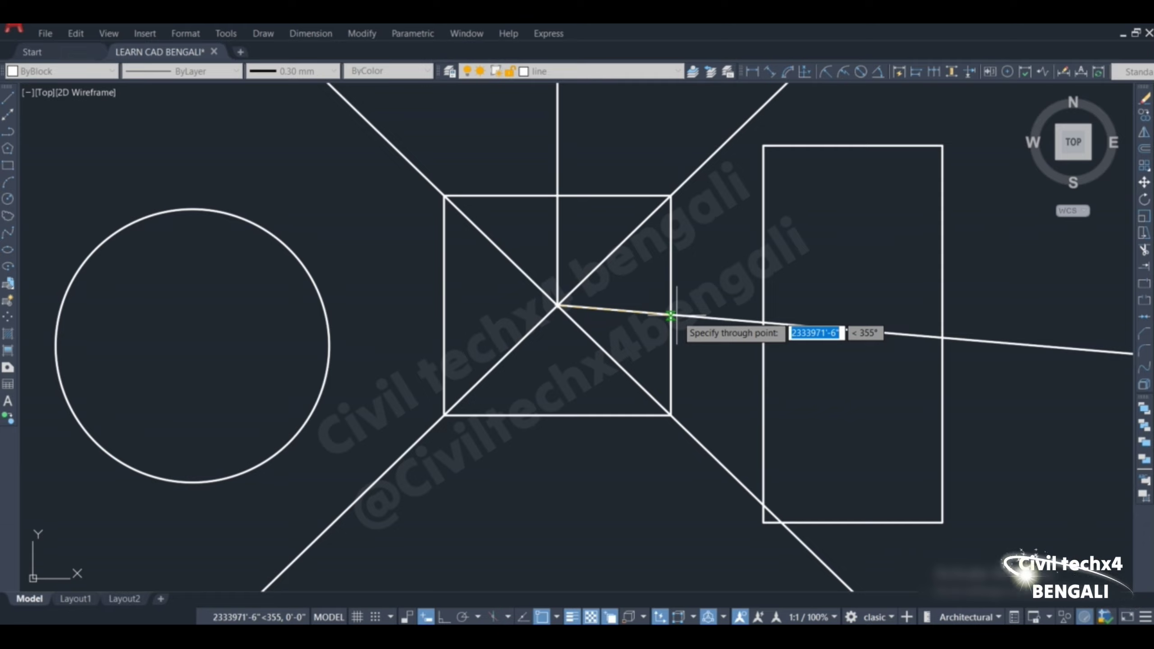
left_click(670, 305)
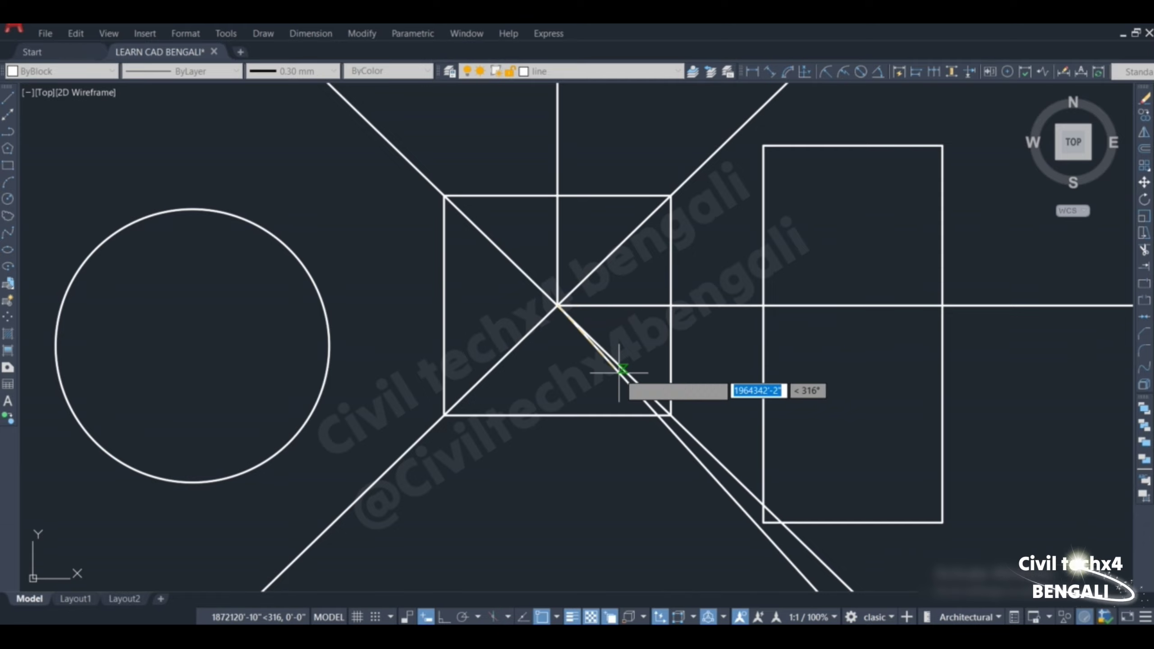
left_click(557, 415)
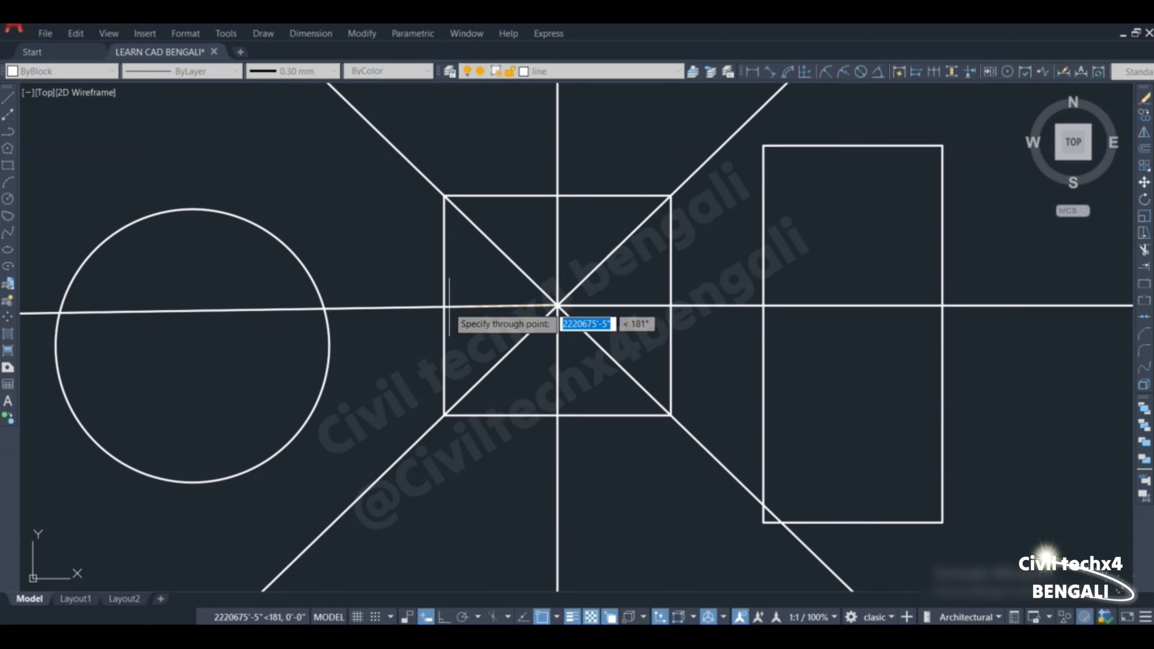
left_click(449, 306)
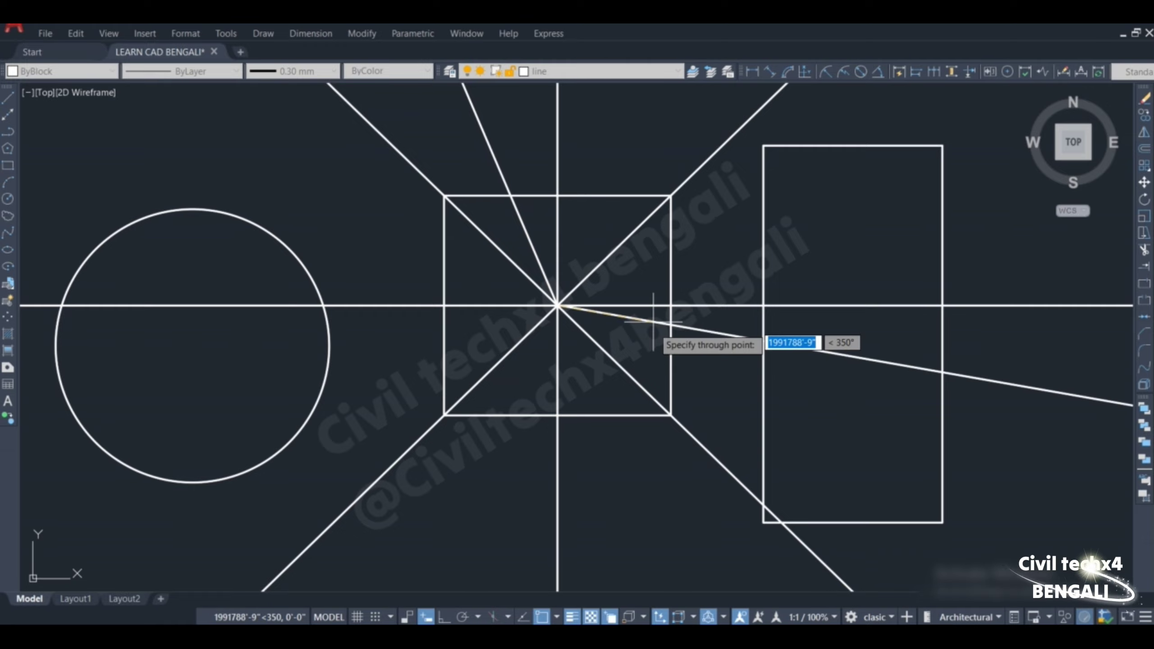
Fill the remaining gaps with rays from the square's centre through points between its corners and edge midpoints, and end the Ray command.
left_click(671, 360)
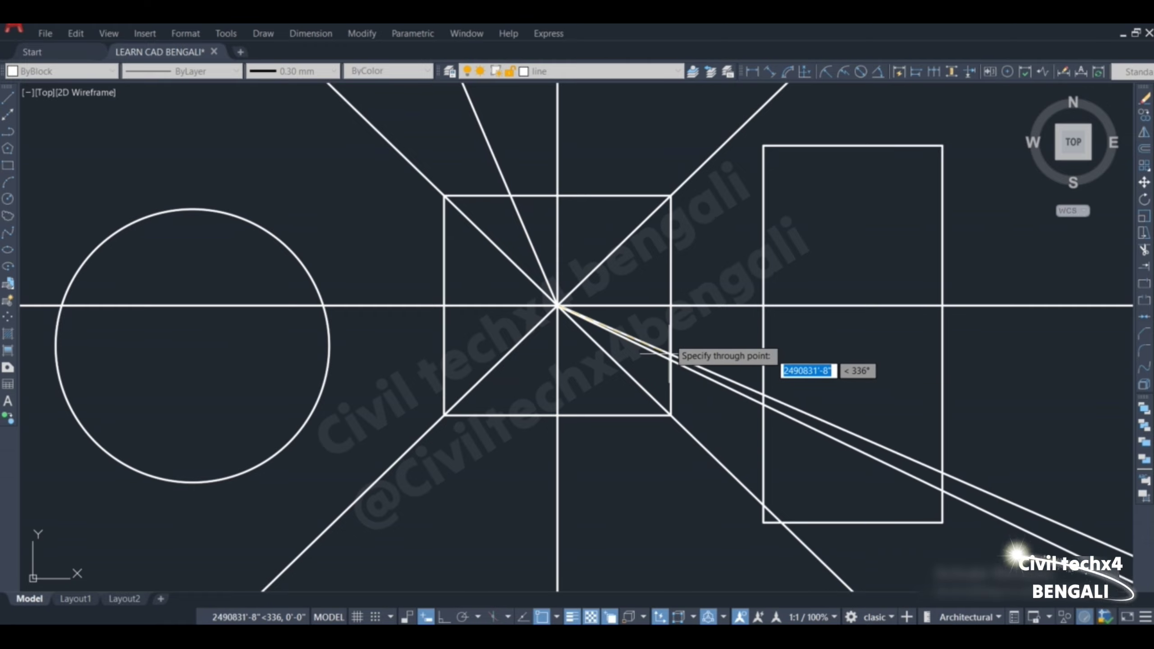
left_click(671, 252)
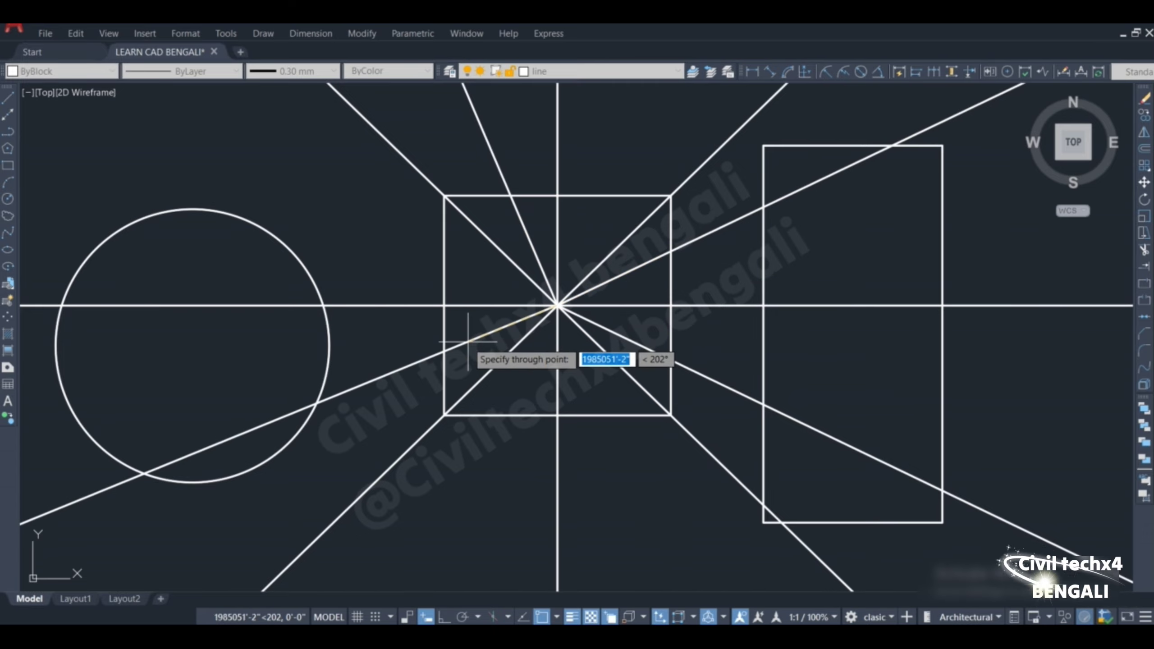
left_click(444, 349)
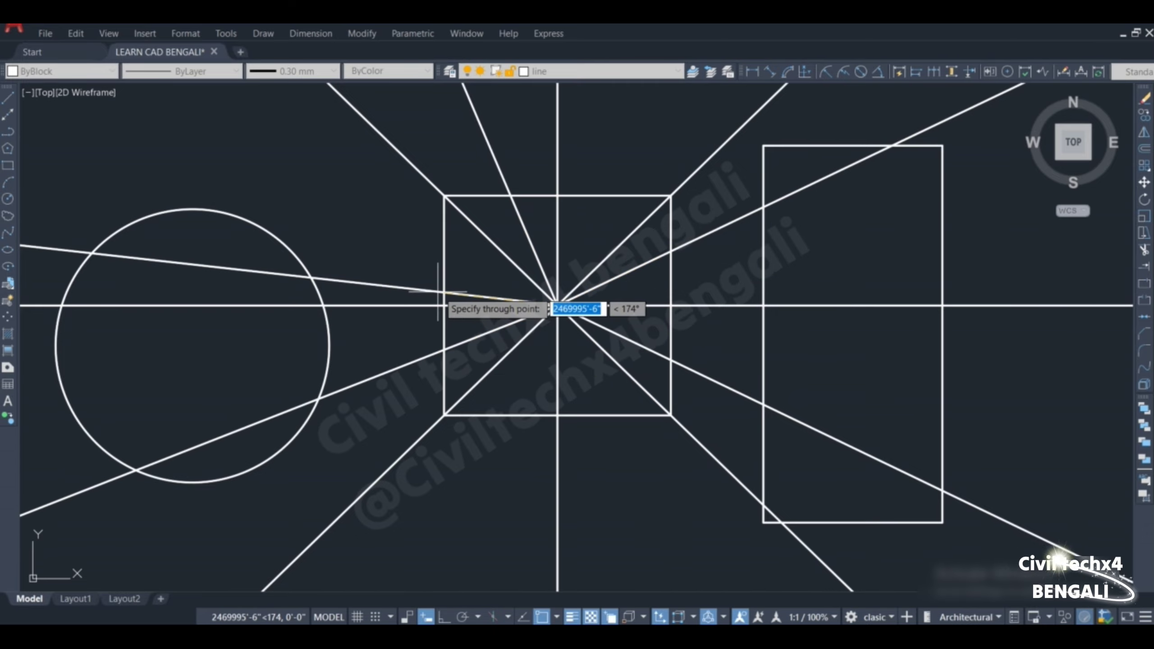
left_click(437, 253)
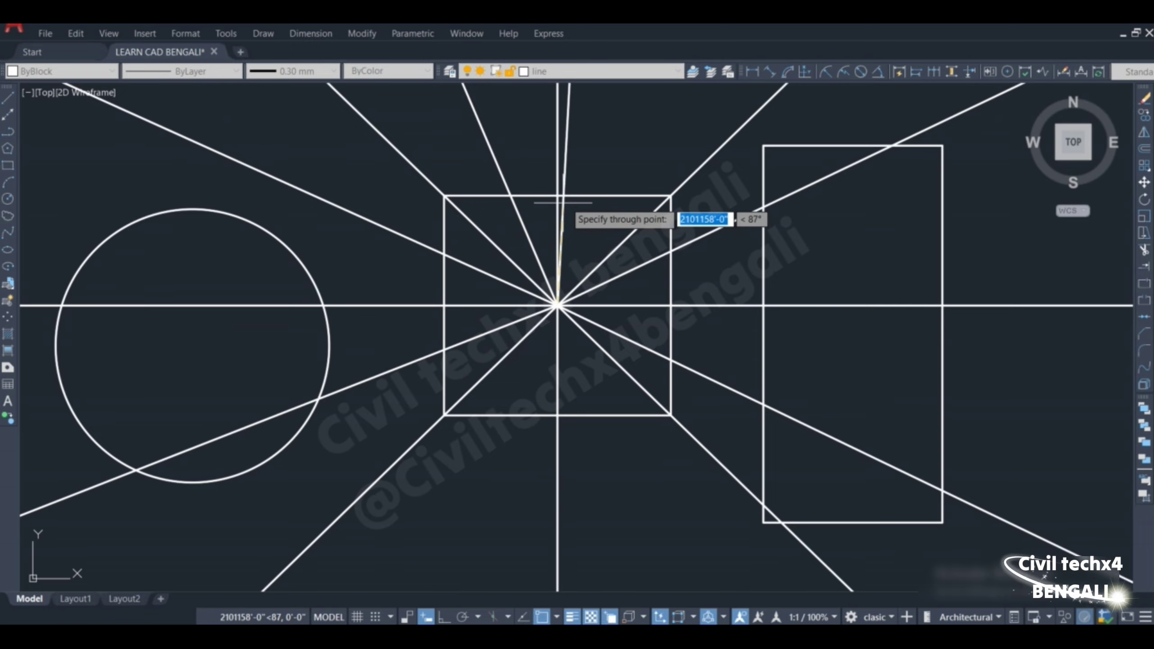
left_click(617, 196)
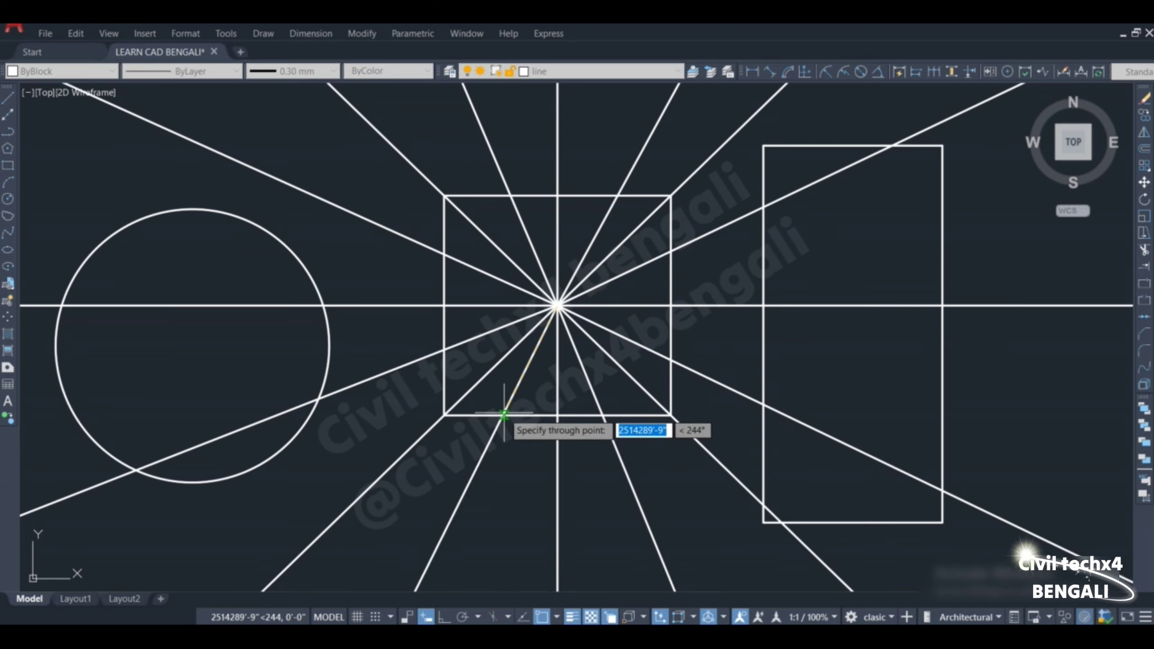
left_click(507, 414)
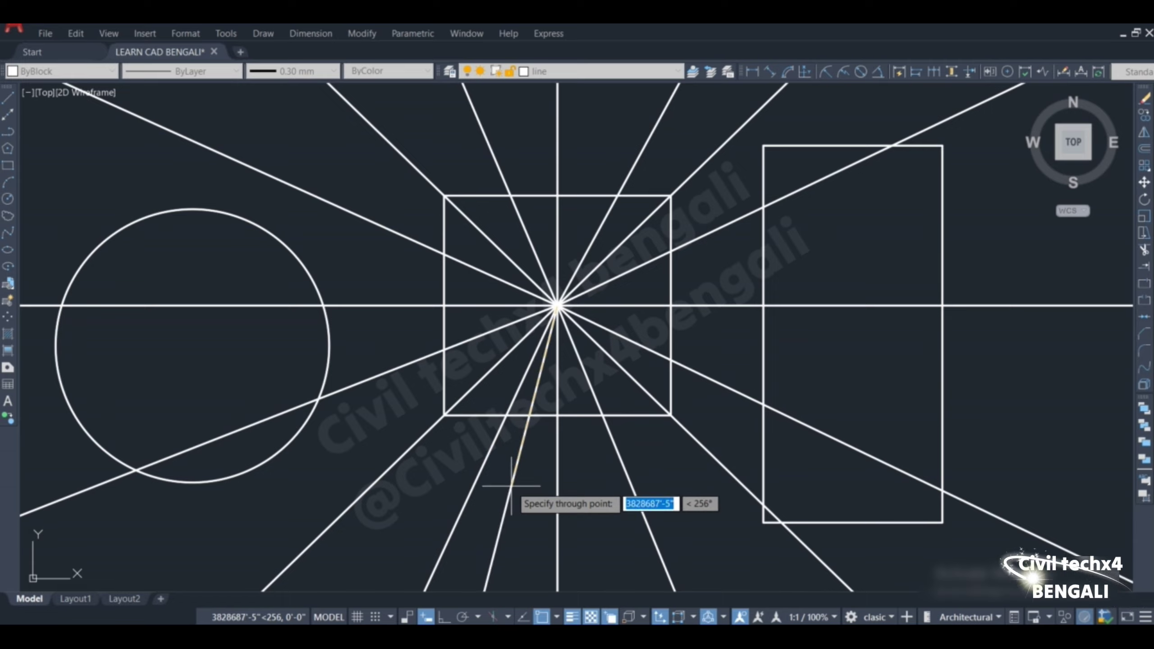
key("Escape")
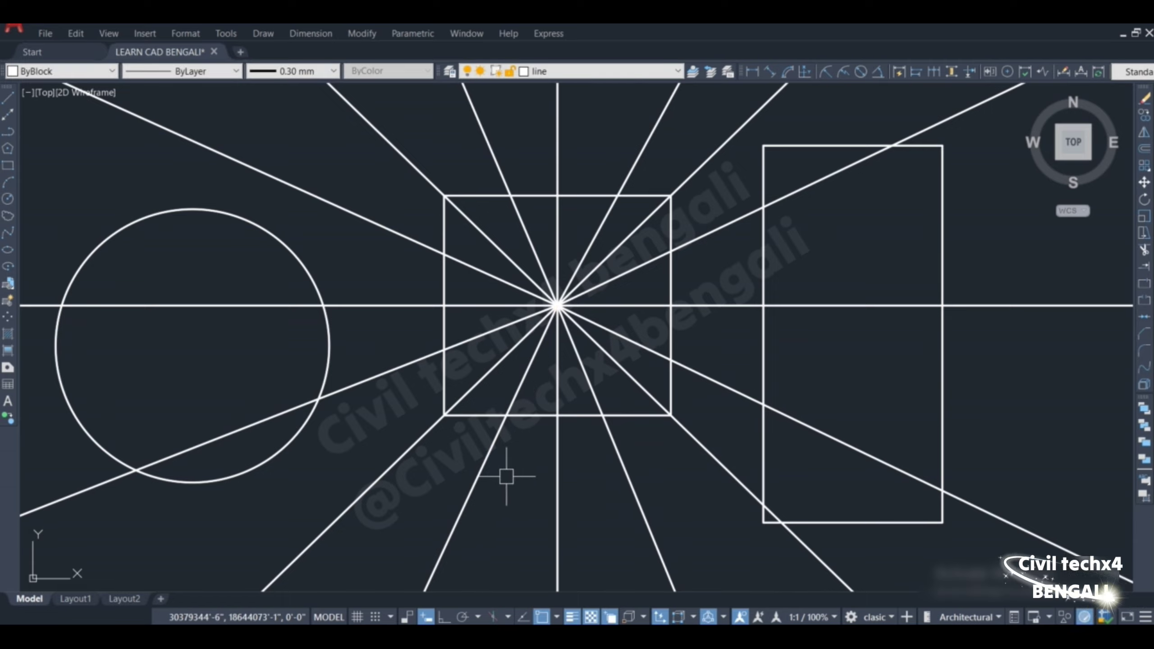
Trim the rays outside the square from its upper-left side, across the top edge, to the top-right corner.
type("tr")
key("Return")
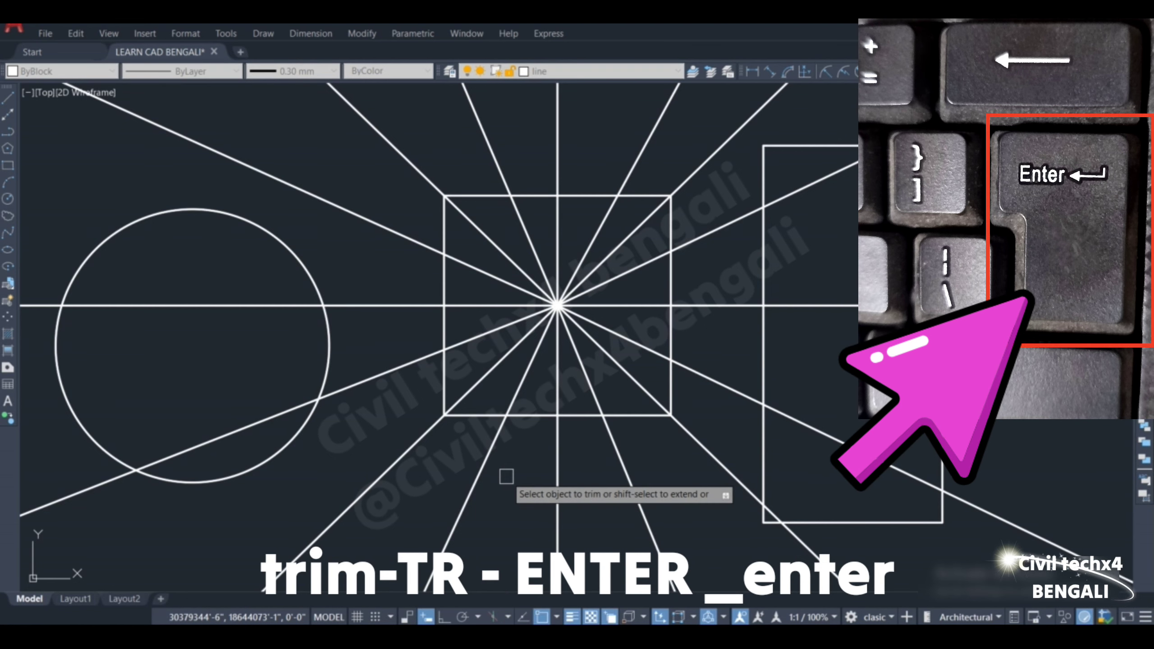
left_click(410, 240)
left_click(420, 175)
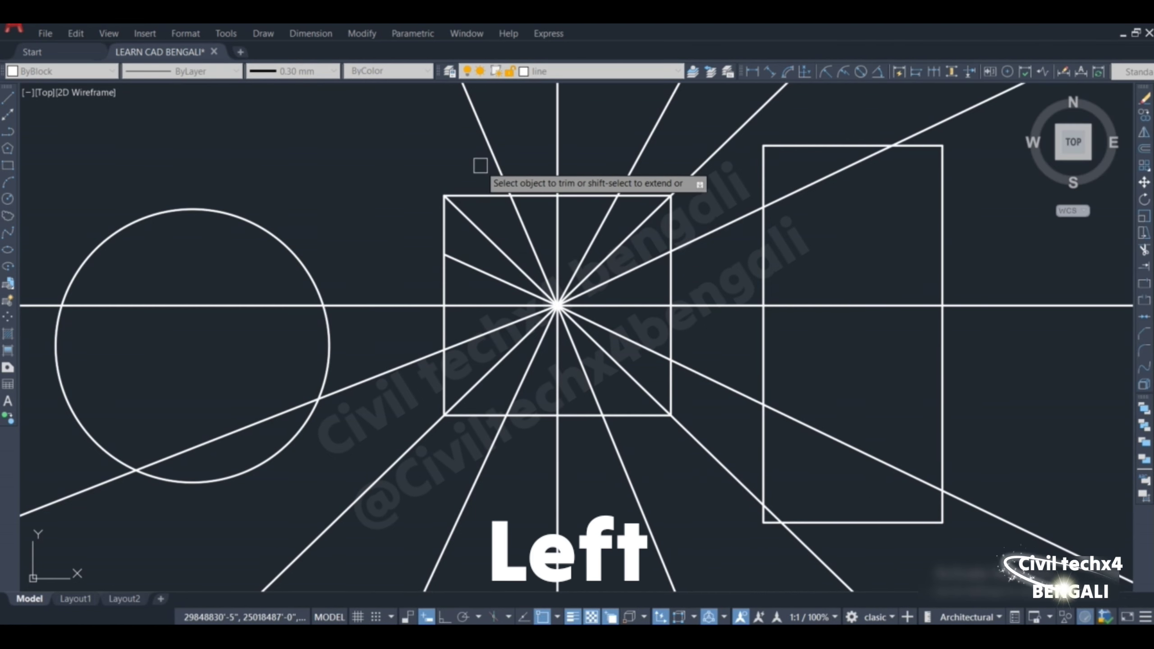
left_click(496, 160)
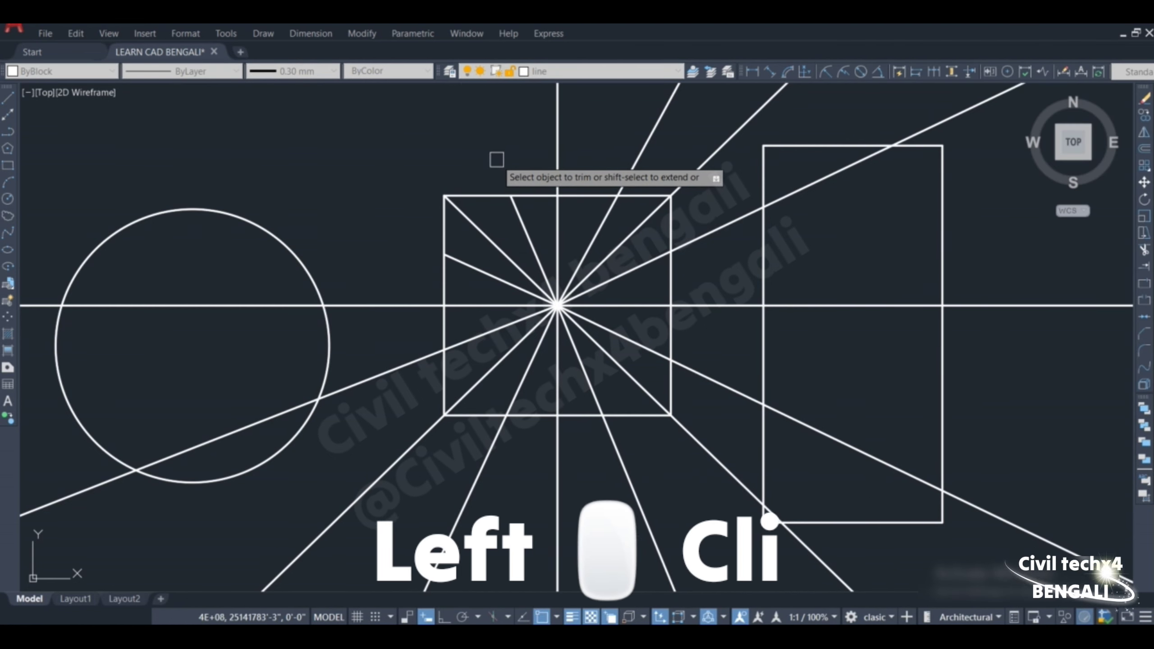
left_click(637, 157)
left_click(693, 175)
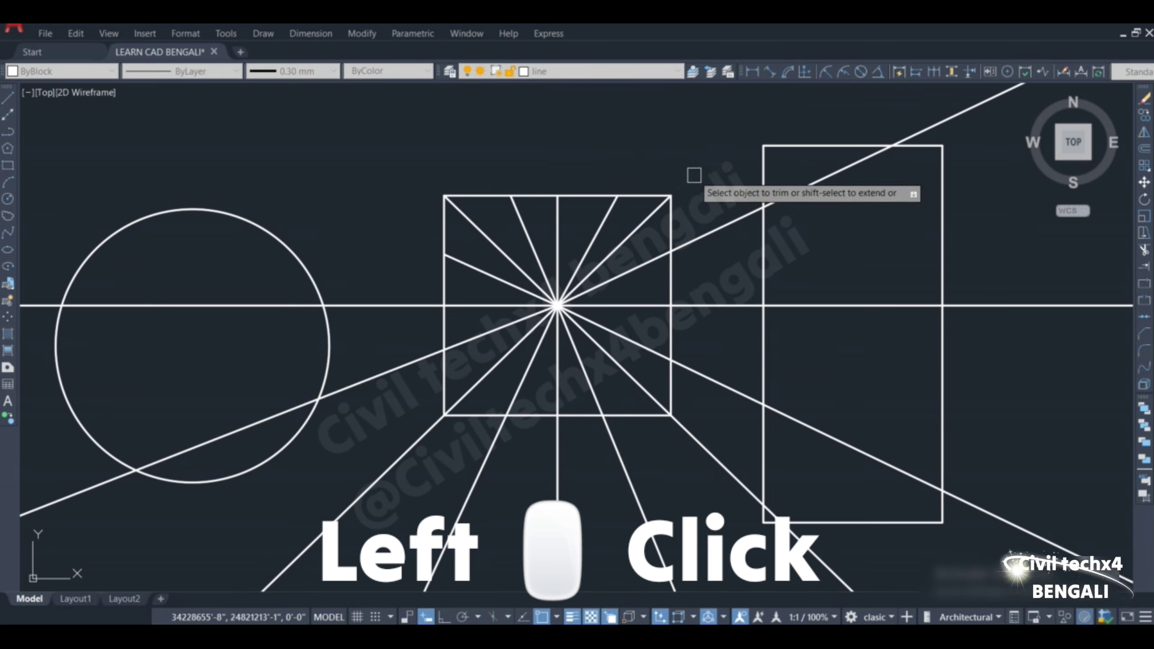
Trim the rays that extend beyond the square's right edge, bottom-right corner and bottom edge.
left_click(705, 235)
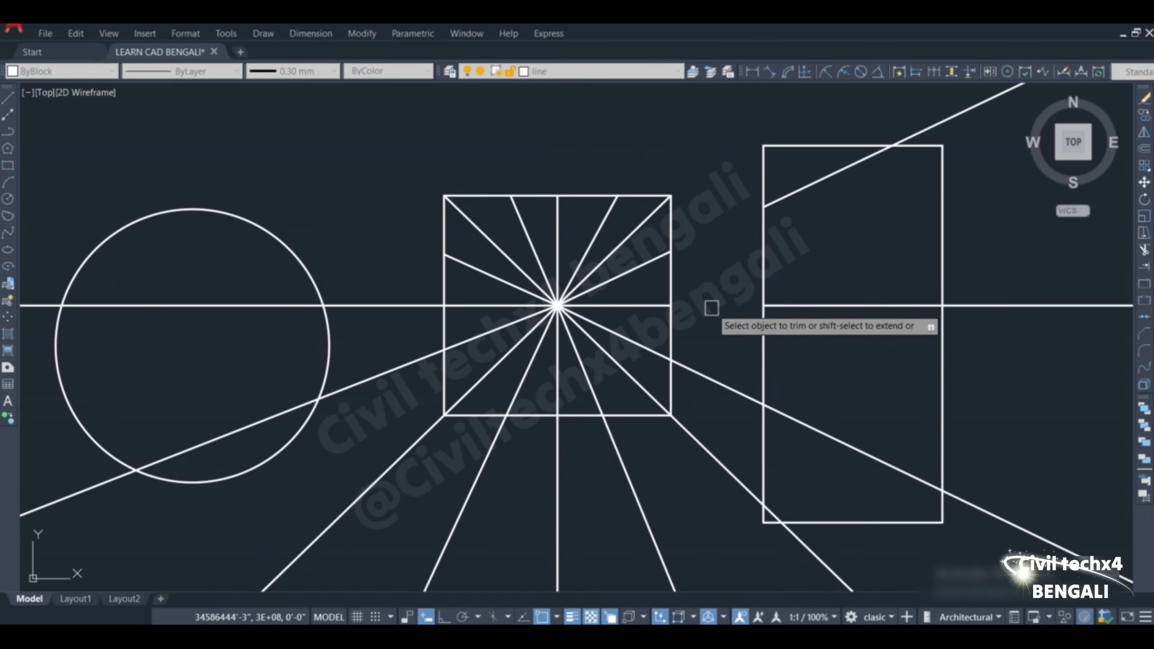
left_click(712, 379)
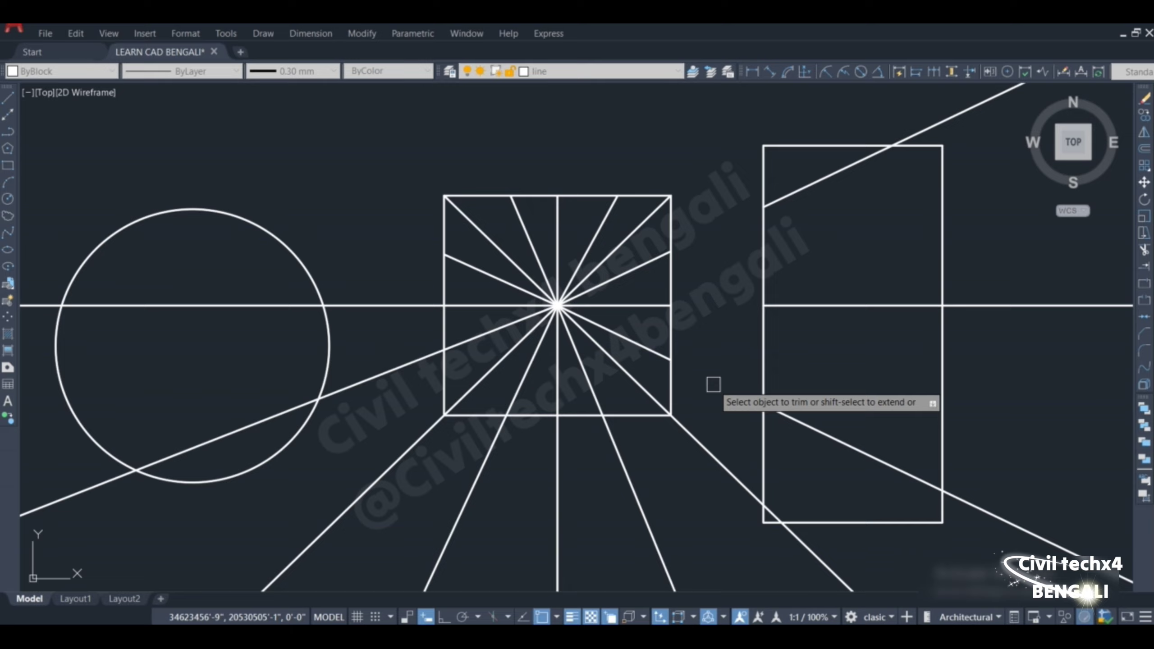
left_click(695, 437)
left_click(630, 480)
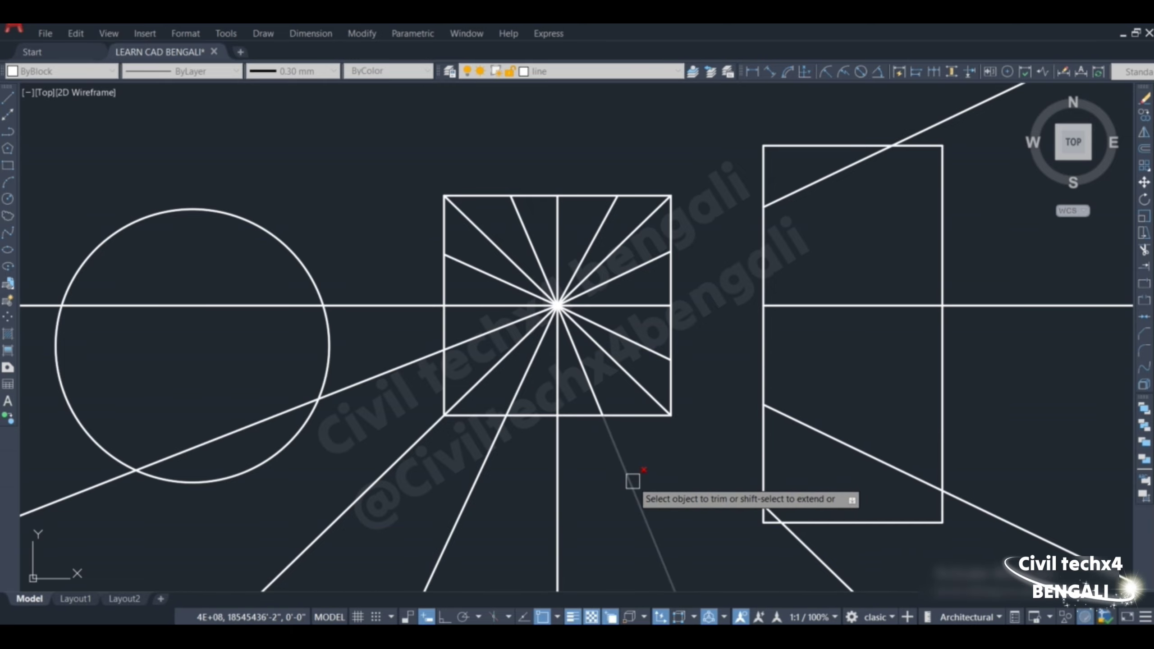
left_click(555, 475)
left_click(481, 468)
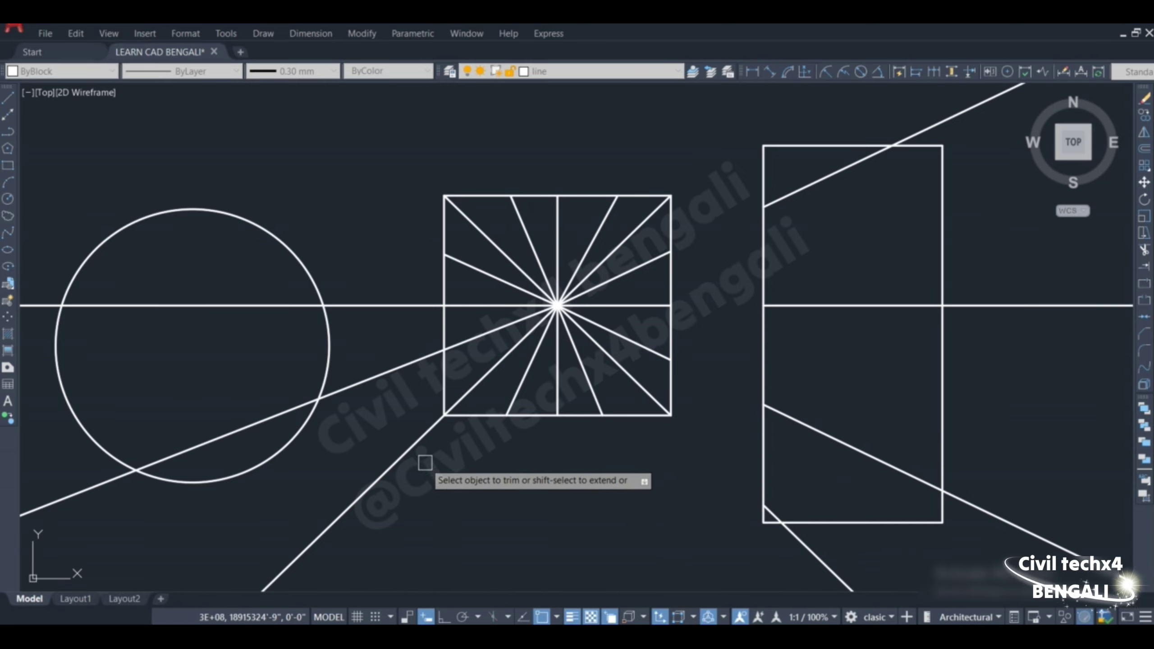
Trim the remaining rays beyond the square's bottom-left corner and left edge, and end the Trim command.
left_click(399, 455)
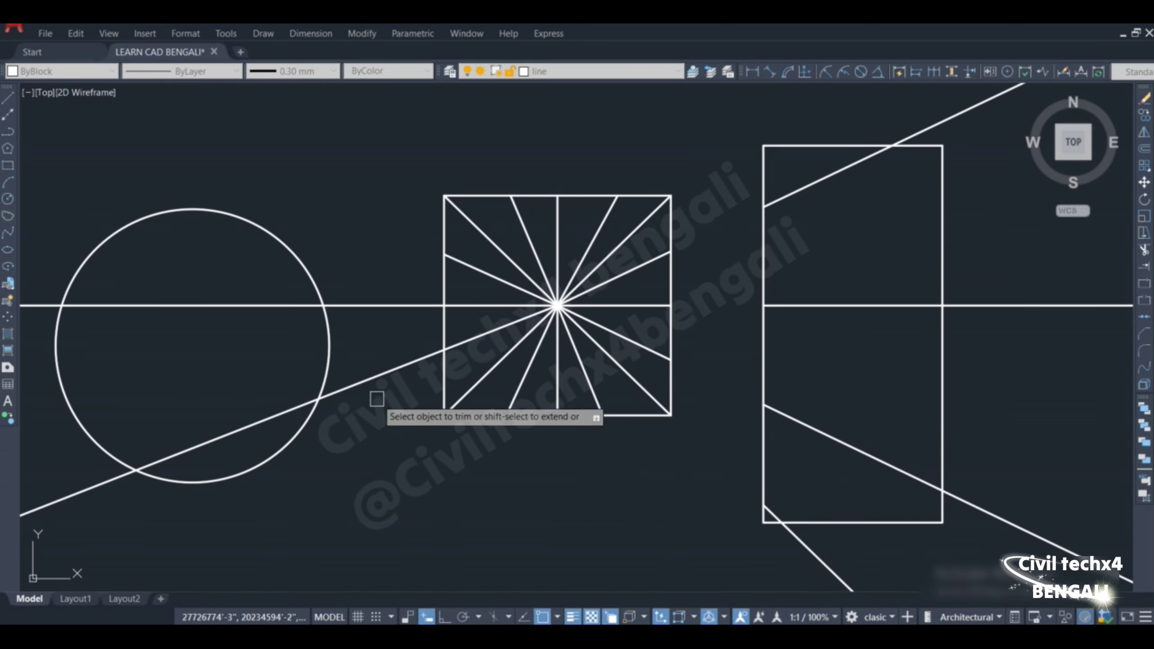
left_click(359, 374)
left_click(374, 305)
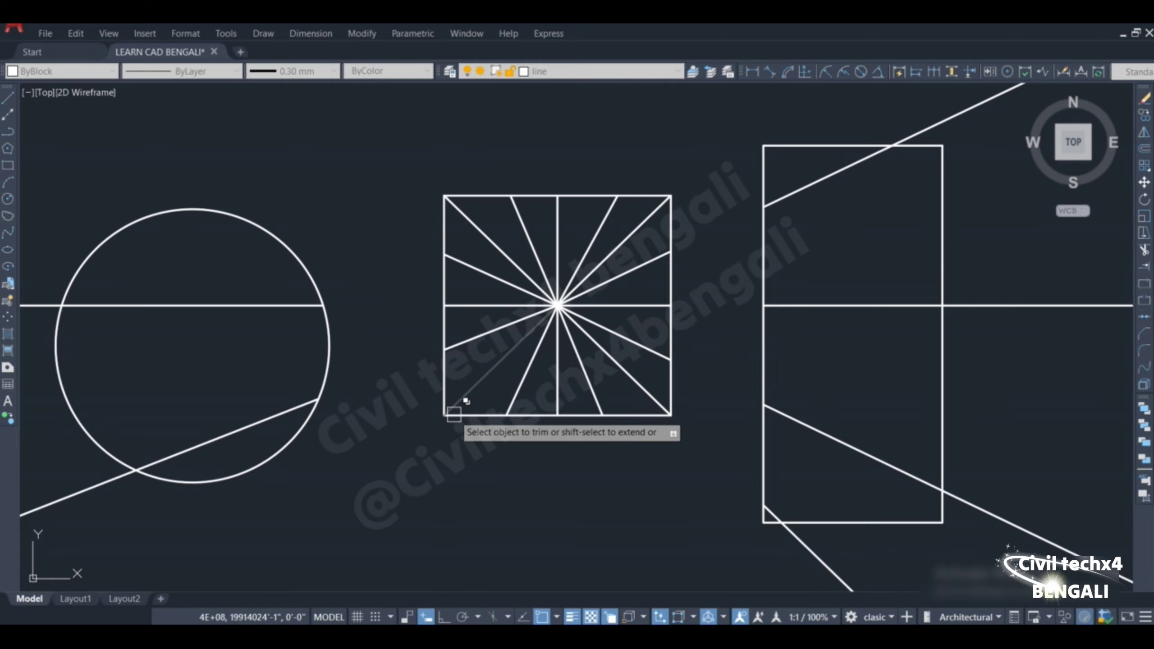
key("Escape")
Delete the leftover ray pieces crossing the tall rectangle and the circle on either side of the square.
left_click(834, 183)
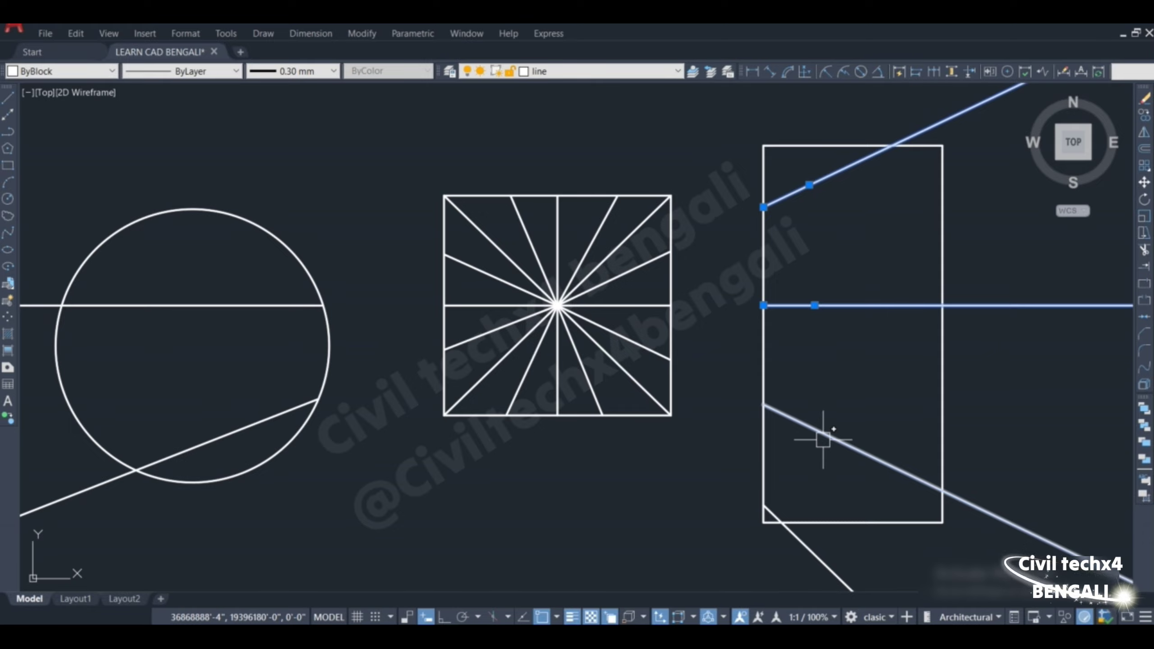
left_click(817, 557)
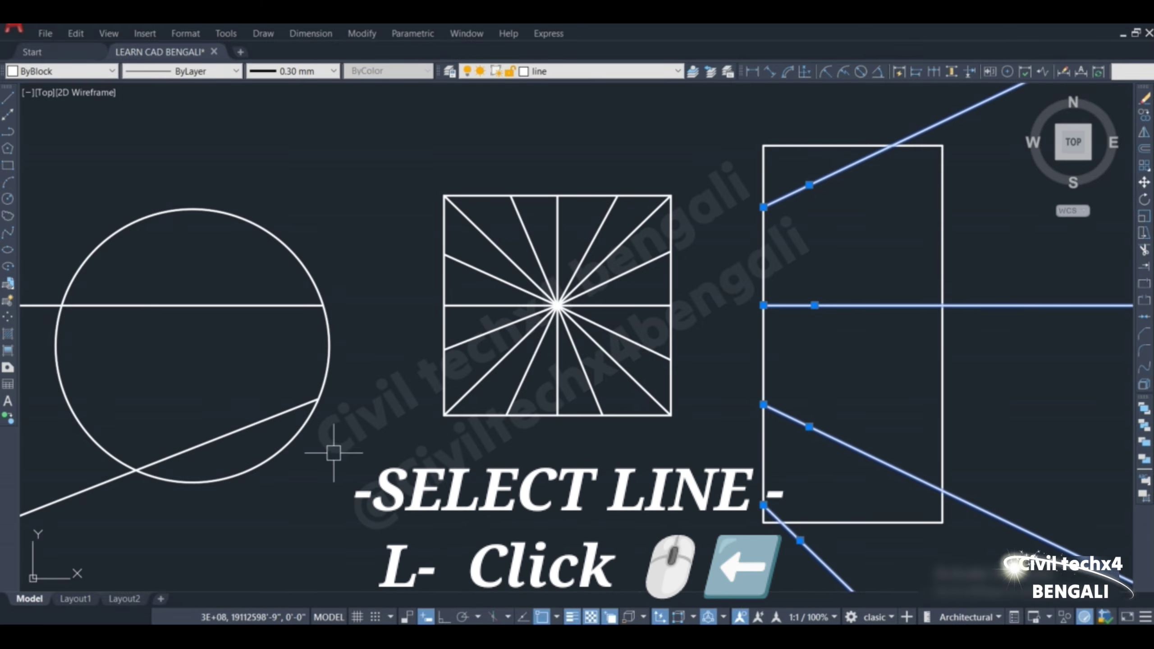
left_click(255, 305)
key("Delete")
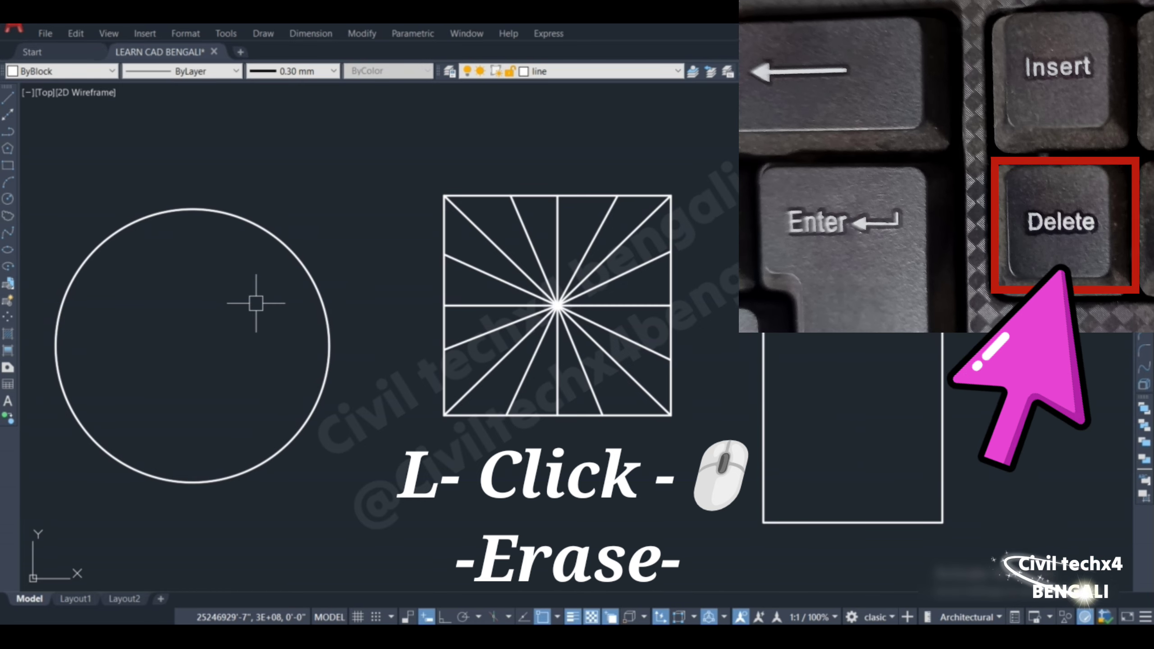
scroll(559, 255, "up", 4)
scroll(567, 271, "down", 4)
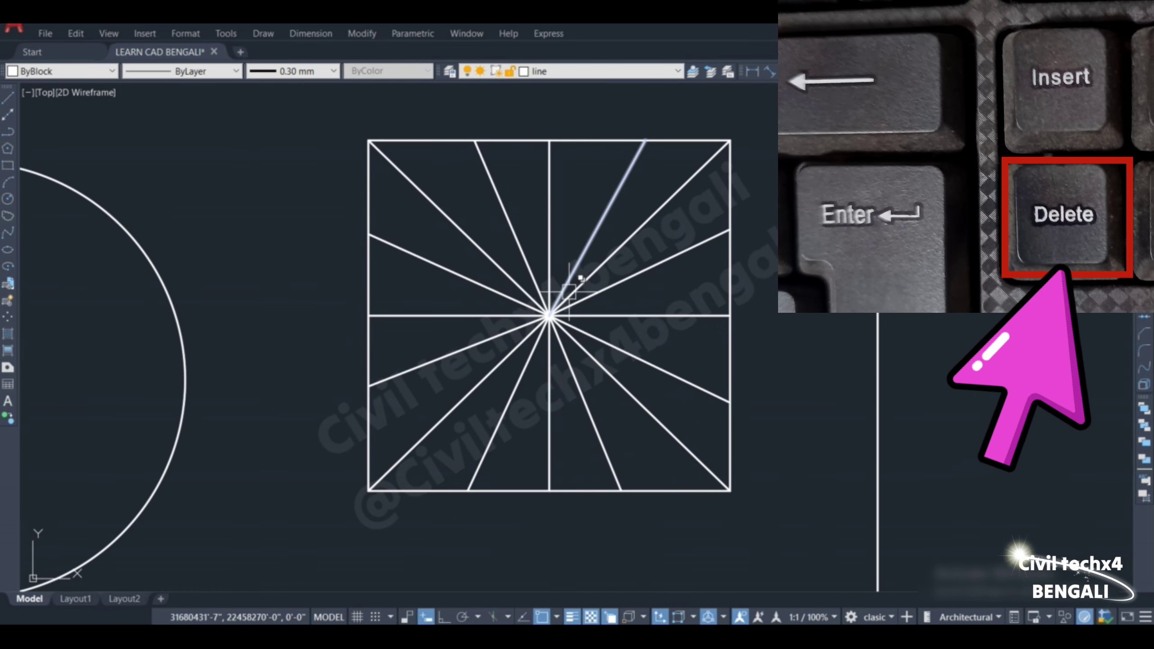
scroll(567, 262, "down", 6)
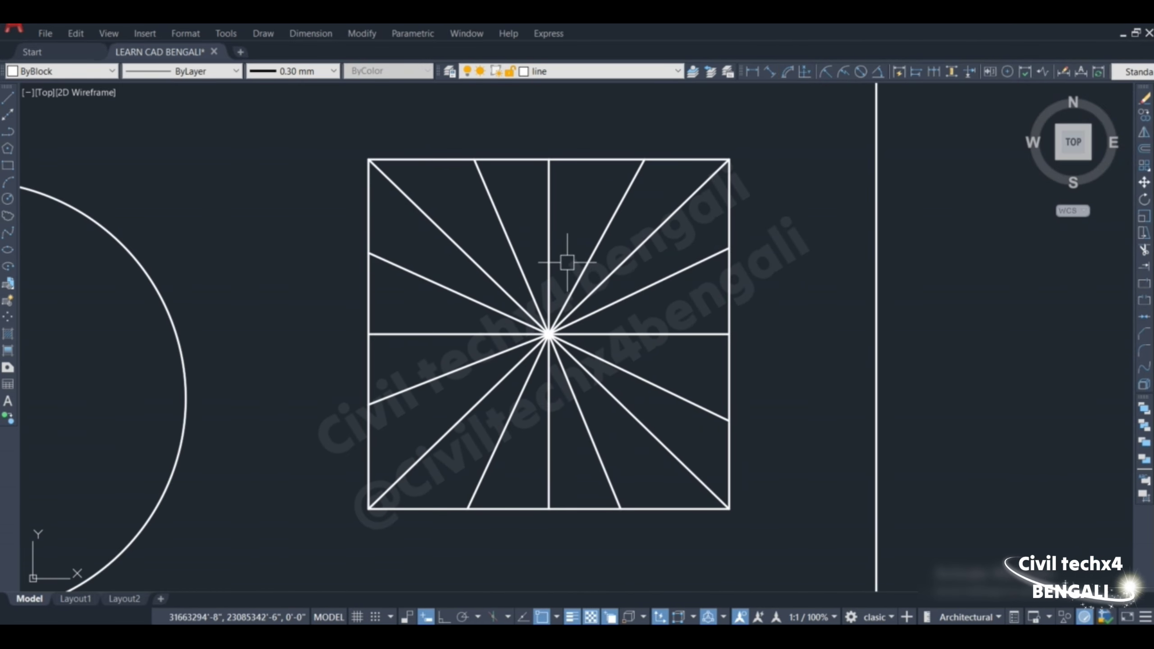
scroll(540, 227, "up", 2)
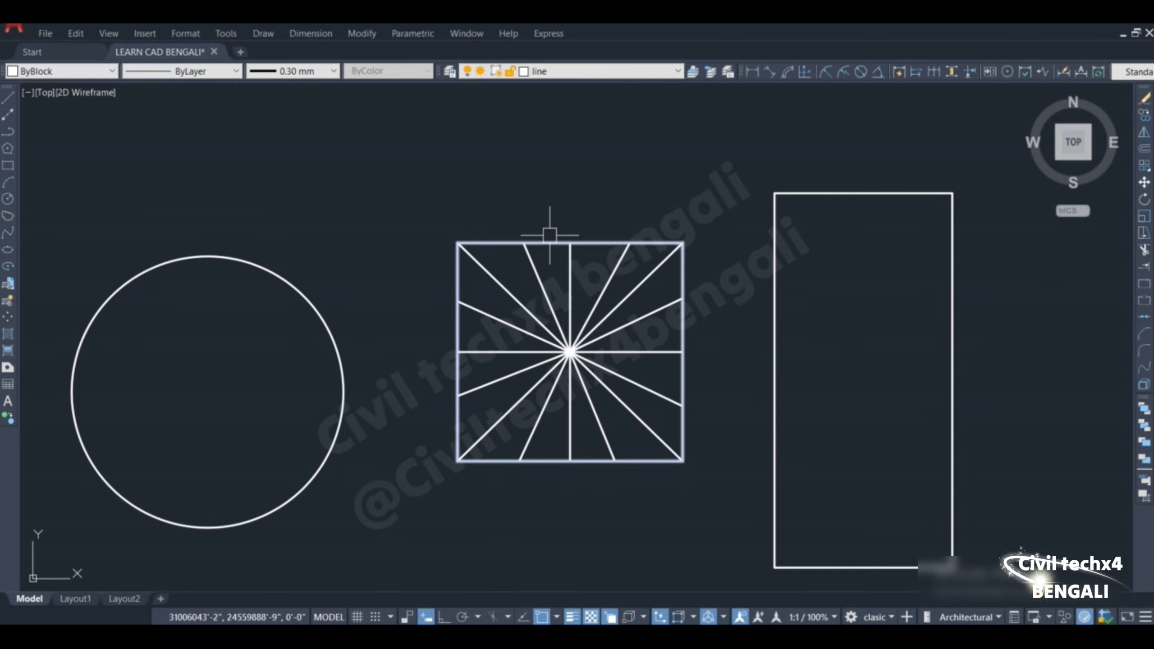
Draw rays from the circle's centre through its top quadrant and through spaced points along its upper-right arc.
left_click(263, 33)
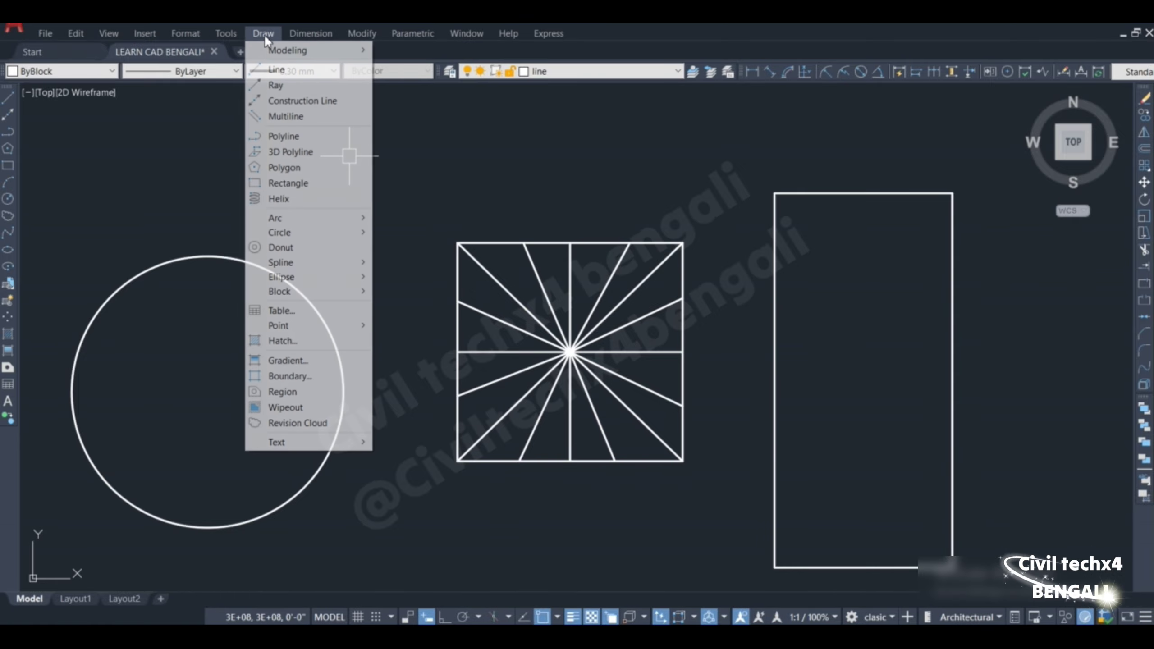
left_click(277, 72)
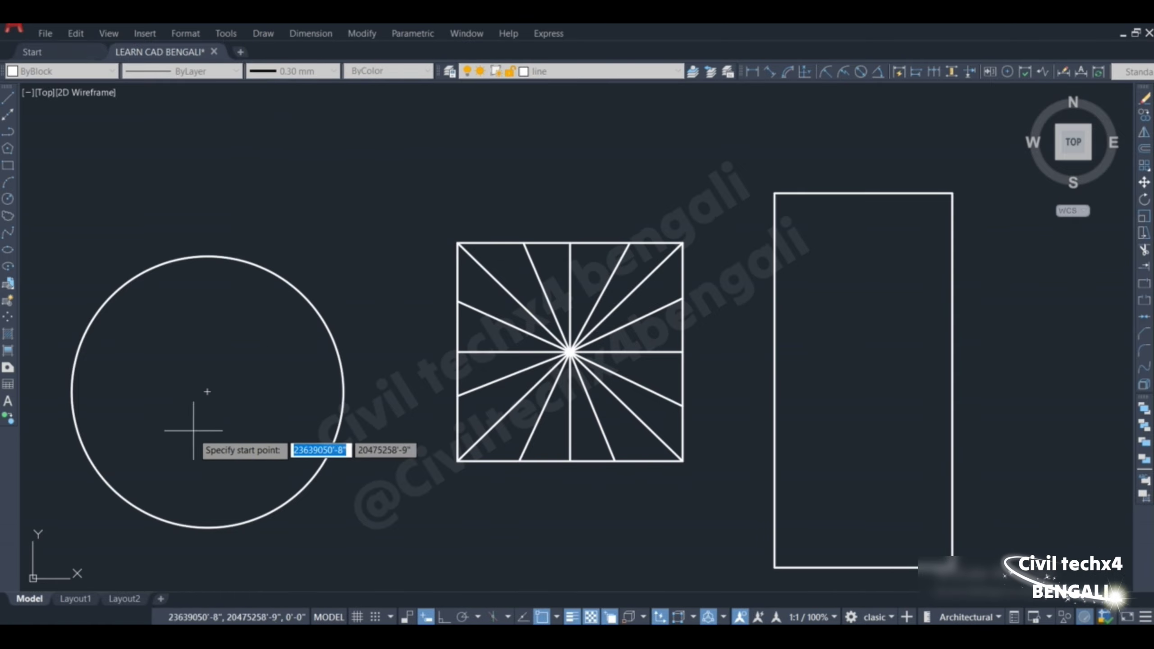
left_click(208, 391)
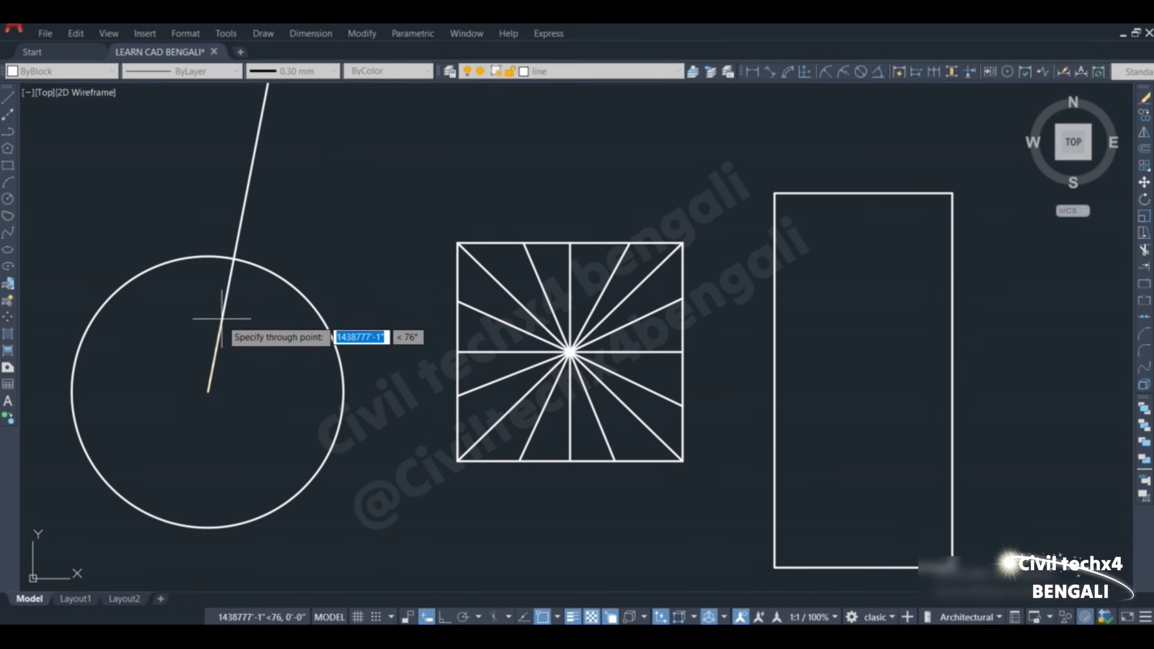
left_click(208, 256)
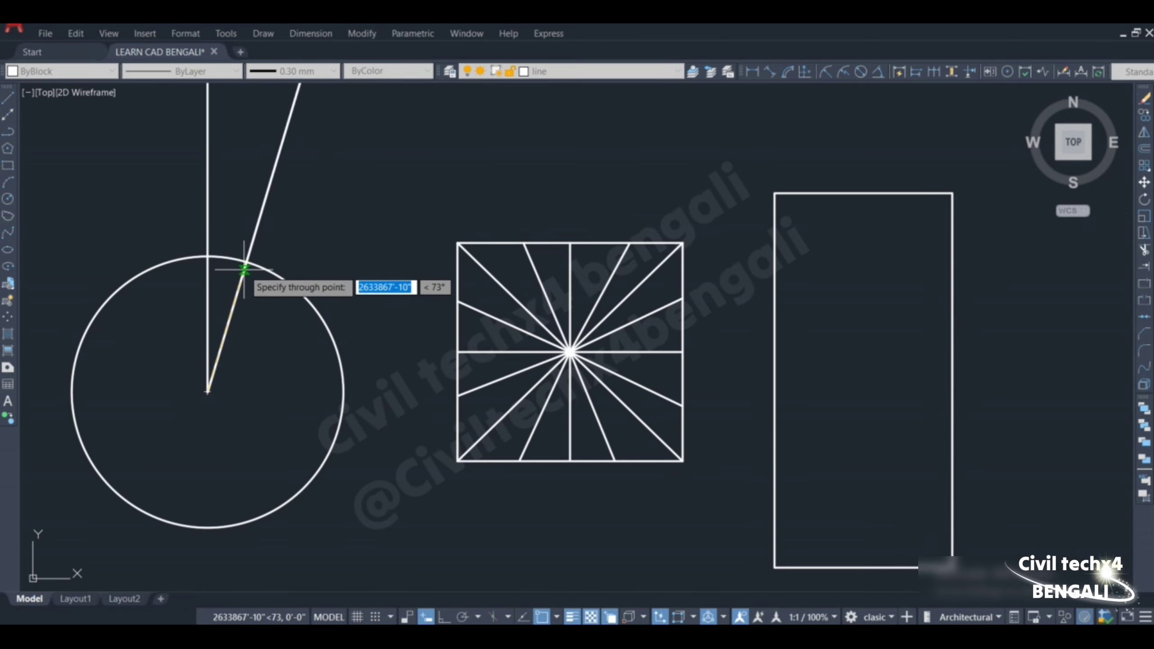
left_click(243, 260)
left_click(282, 278)
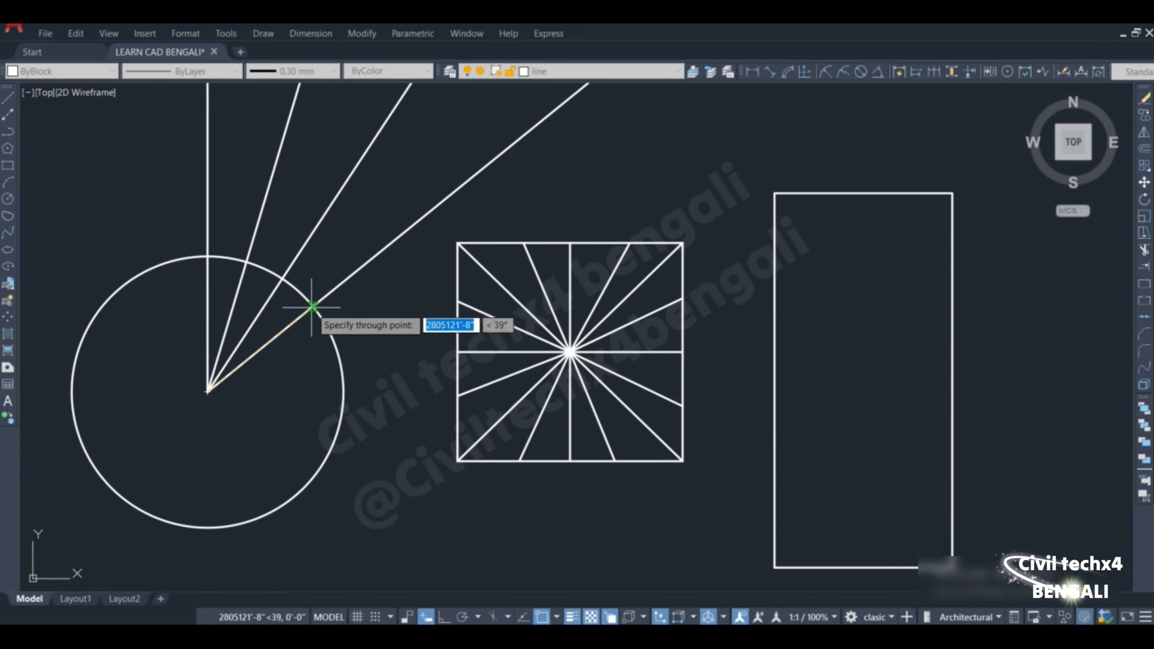
left_click(311, 307)
left_click(333, 342)
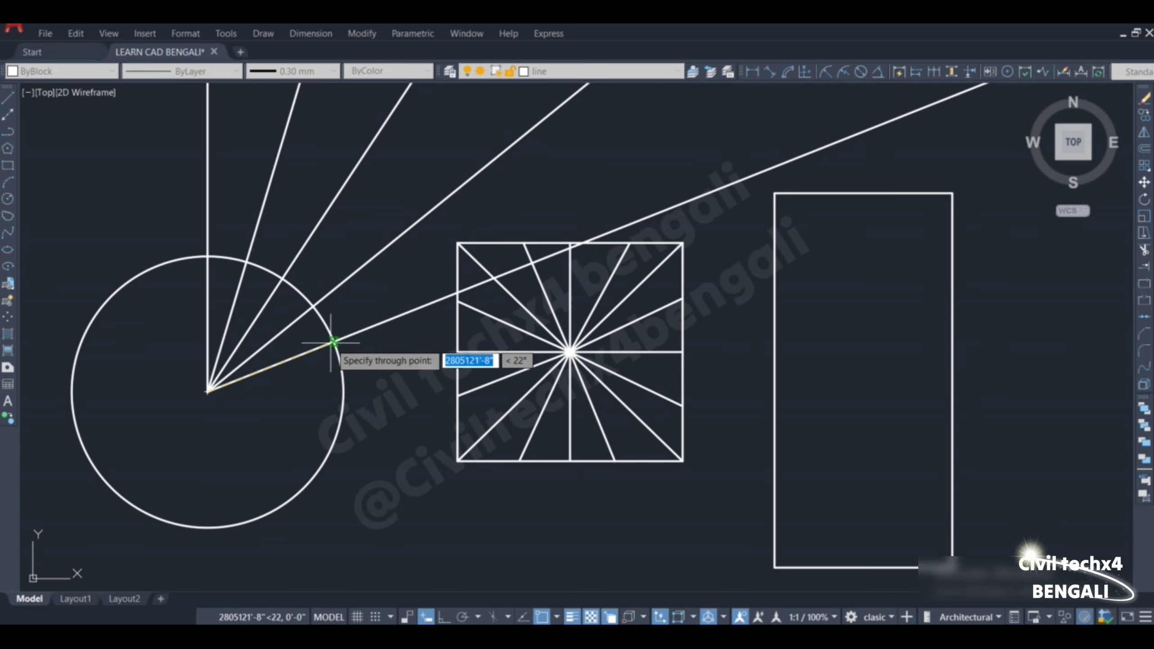
left_click(342, 382)
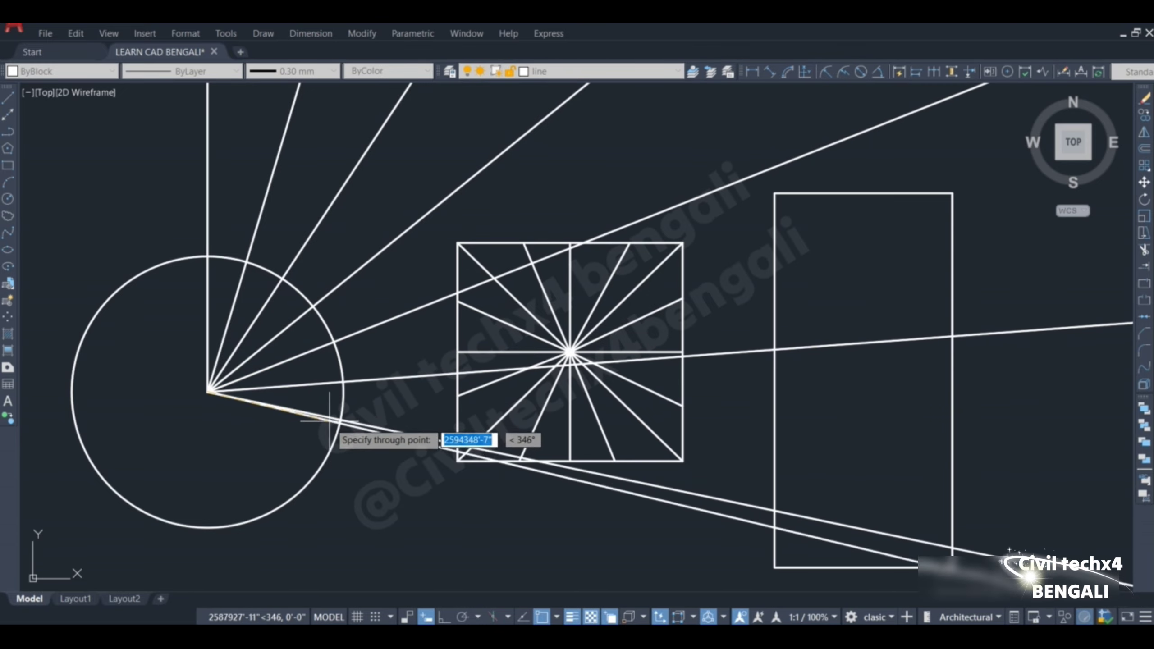
Continue the fan from the circle's centre with rays through spaced points around its lower arc, from right to left.
left_click(328, 452)
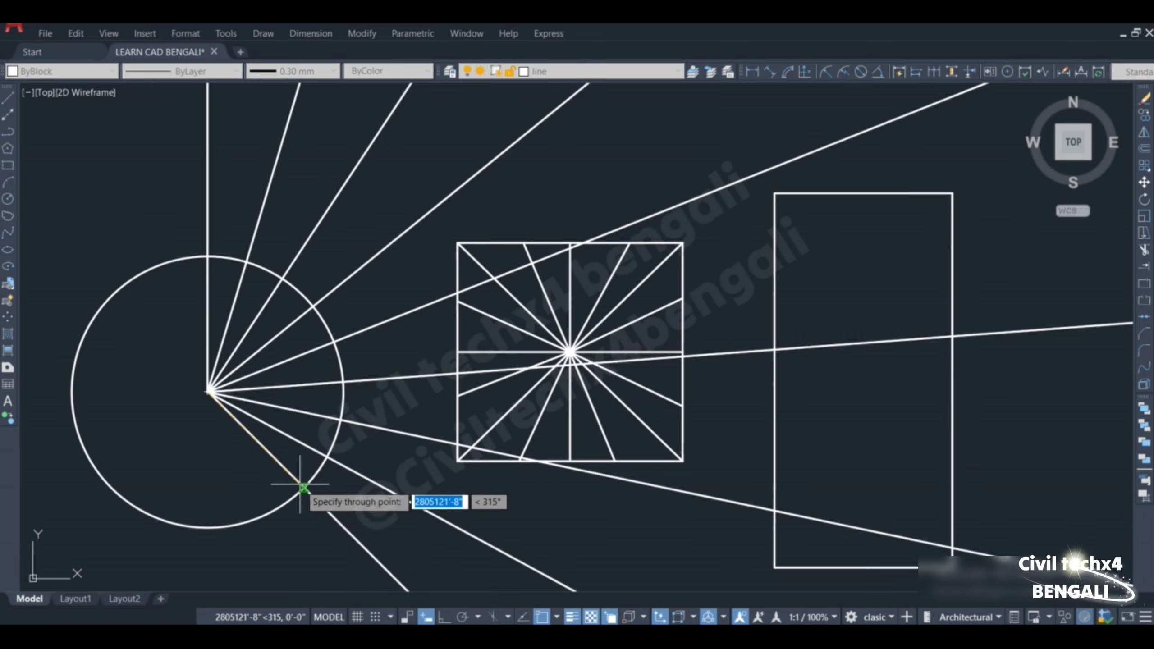
left_click(301, 488)
left_click(275, 525)
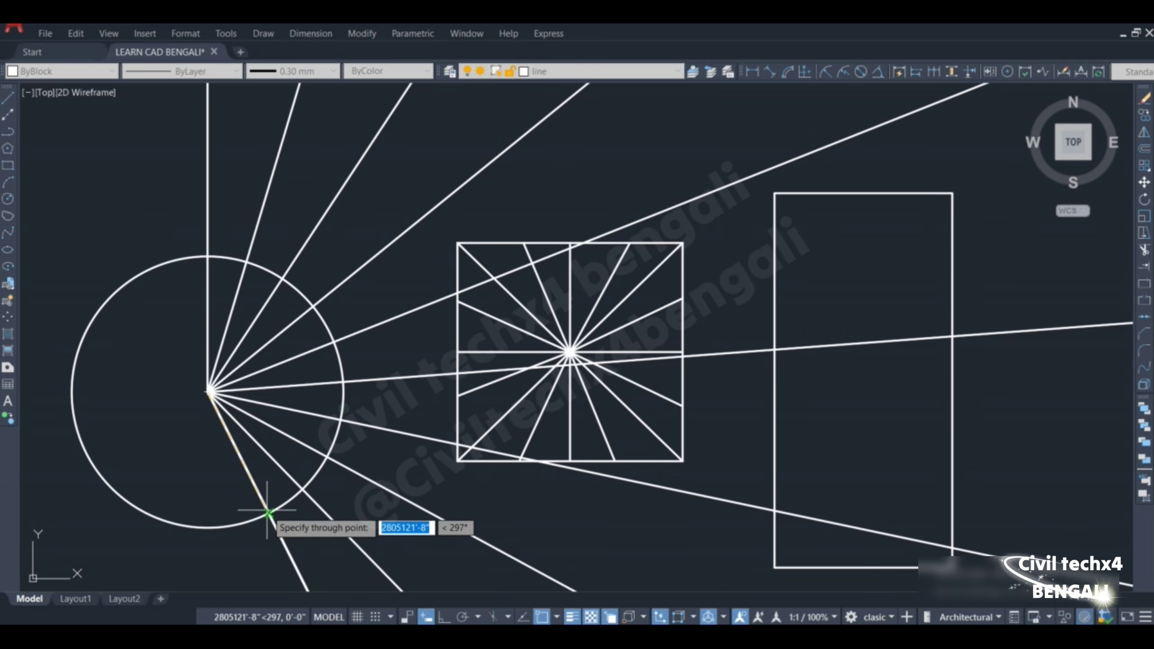
left_click(230, 522)
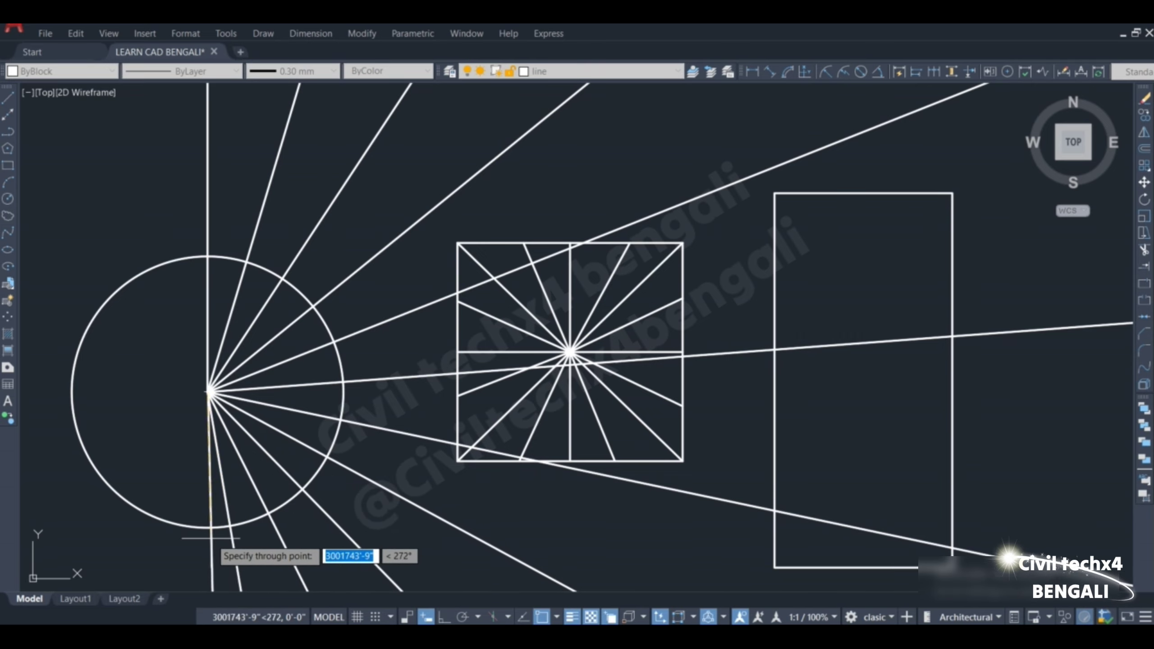
left_click(187, 541)
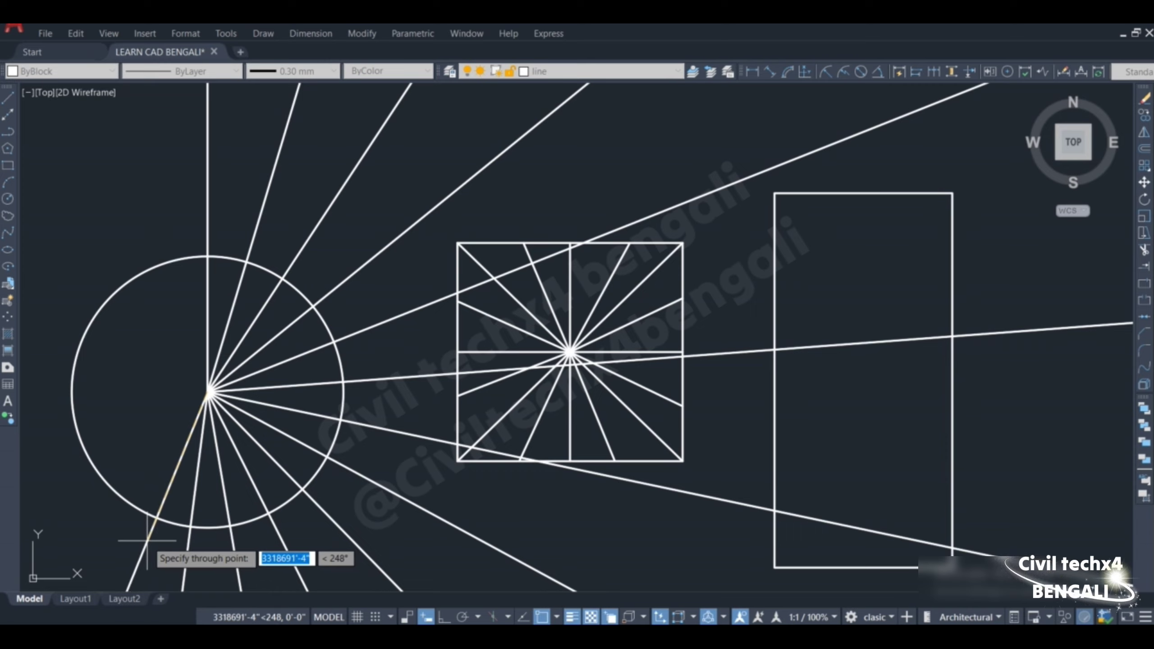
left_click(143, 541)
left_click(94, 523)
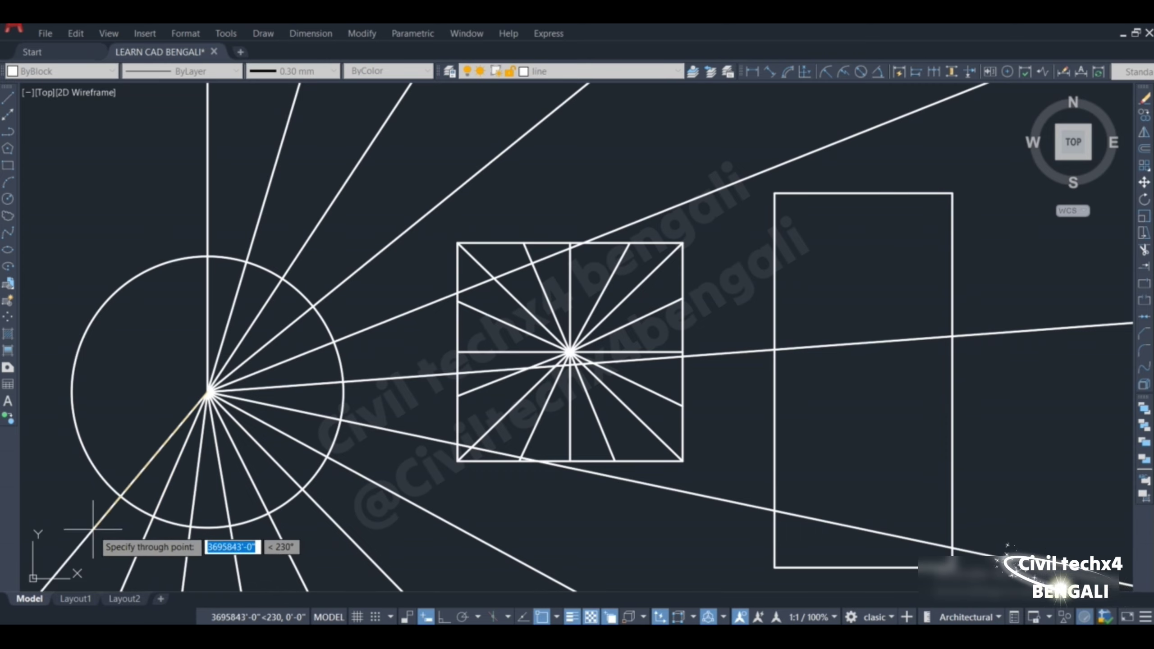
Complete the fan with rays from the circle's centre through points along its left and upper-left arc, and end the Ray command.
left_click(60, 480)
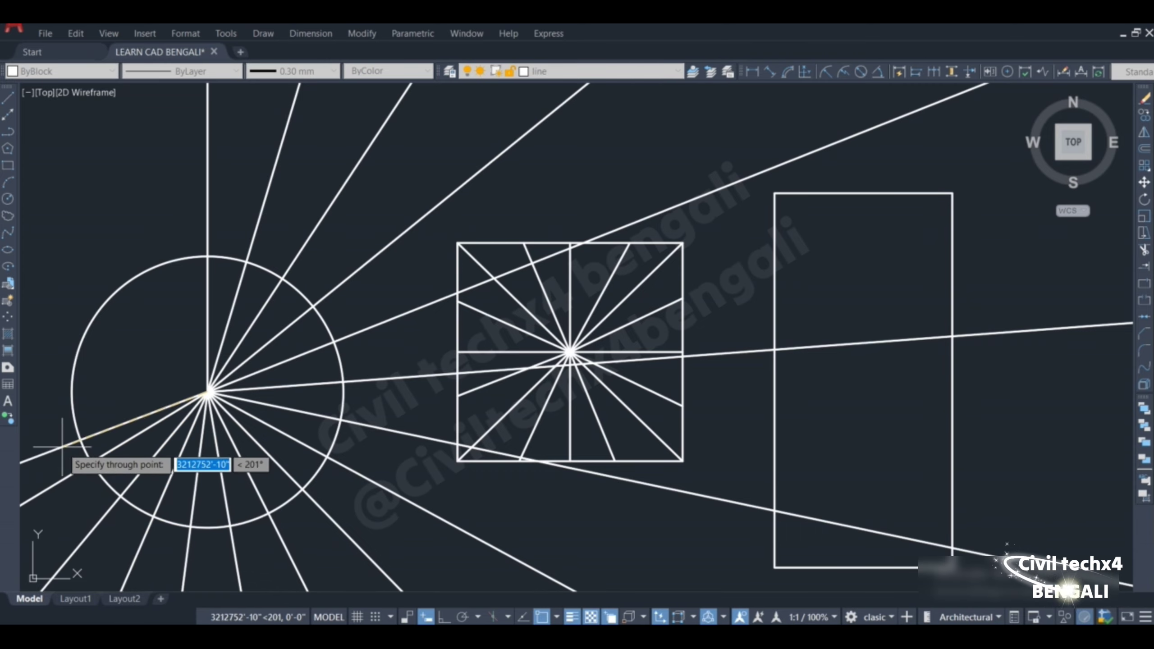
left_click(63, 423)
left_click(76, 374)
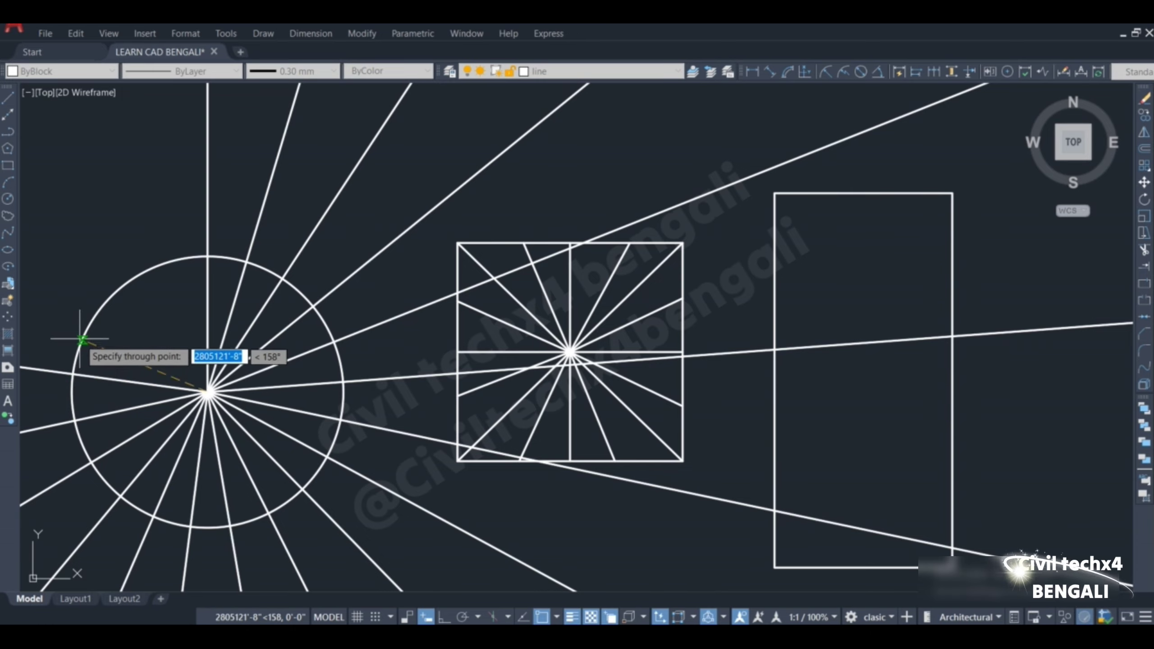
left_click(87, 328)
left_click(111, 278)
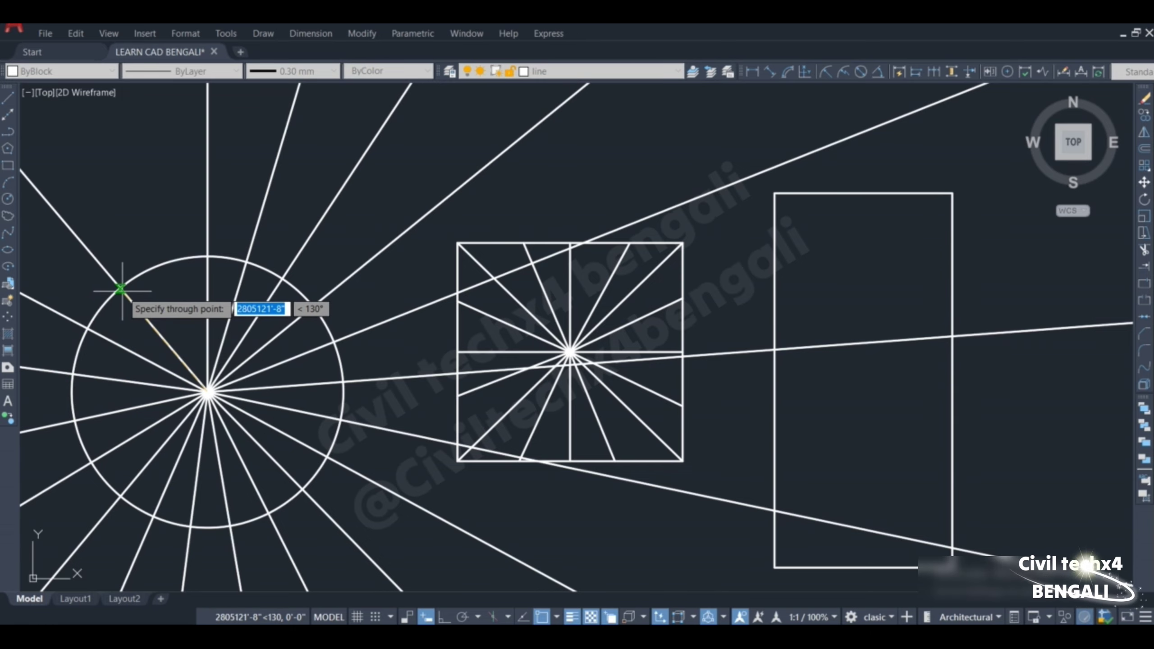
left_click(162, 264)
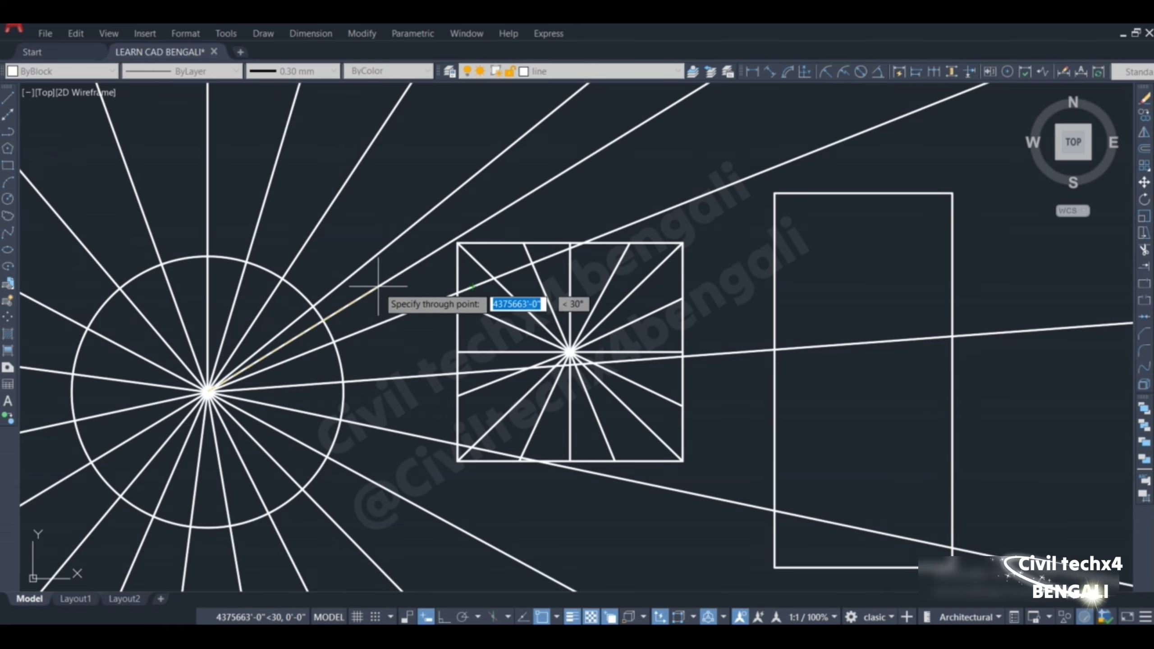
key("Escape")
Trim the rays extending past the circle's right and lower-right arc back to its outline, working clockwise.
scroll(440, 268, "down", 2)
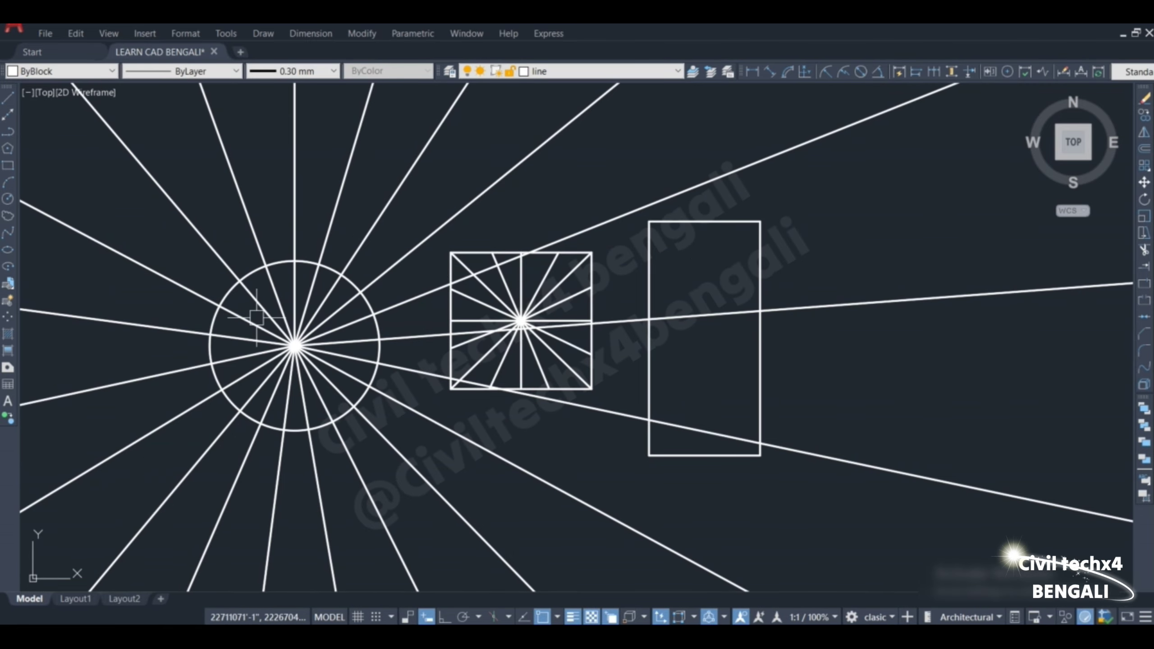
scroll(257, 317, "up", 2)
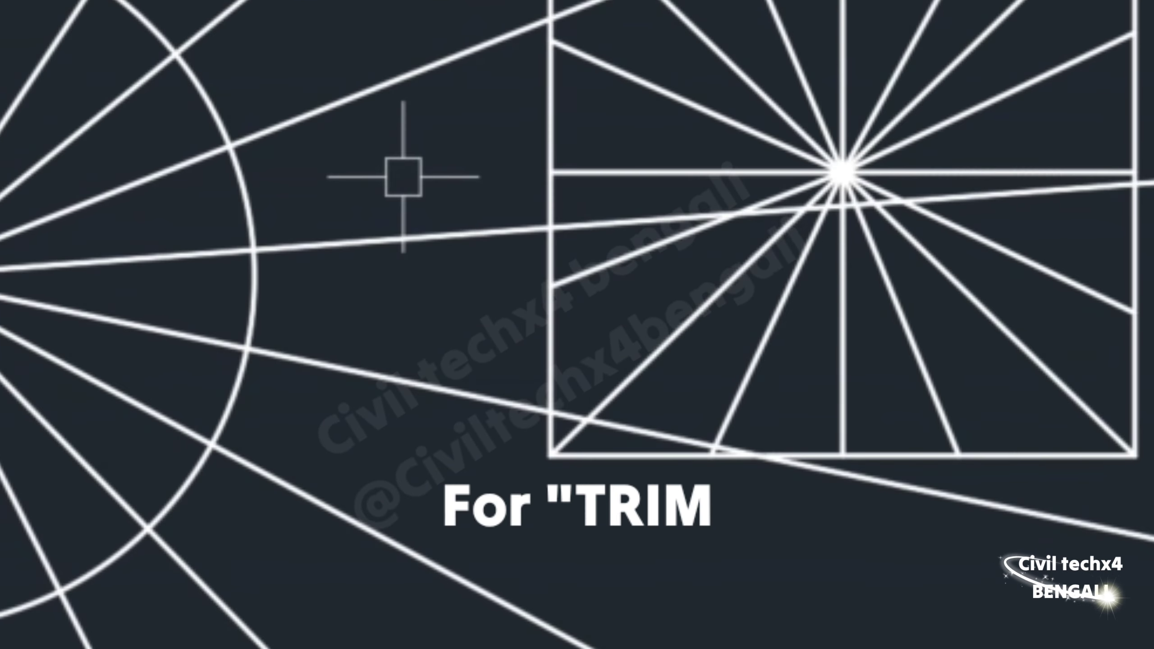
type("Tr")
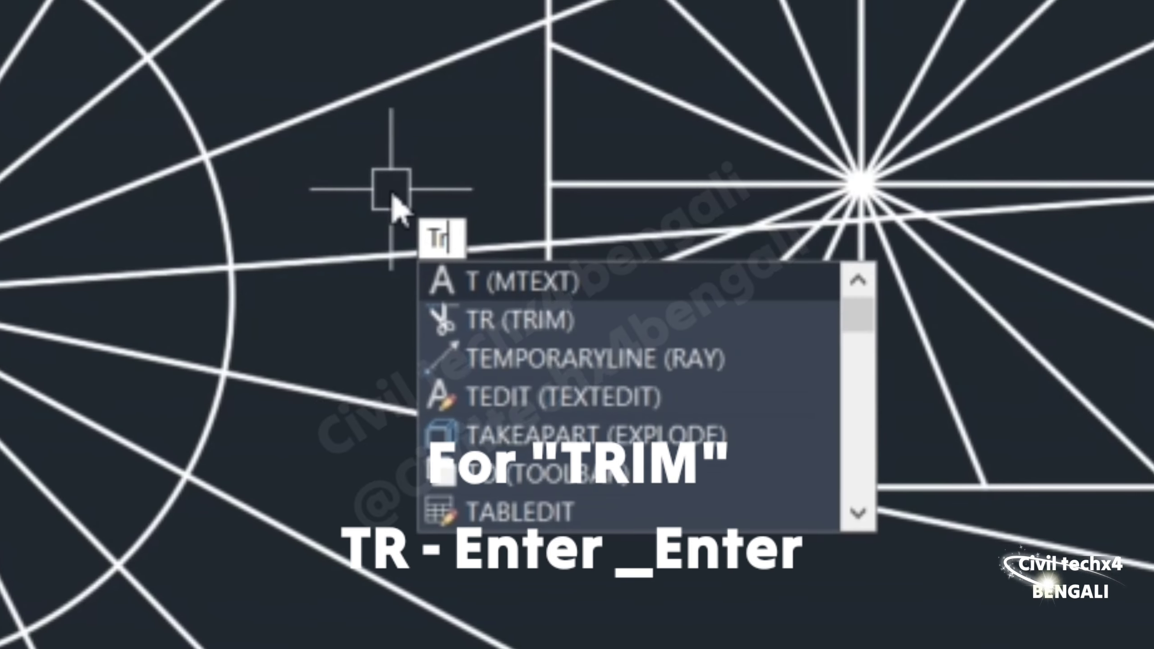
key("Return")
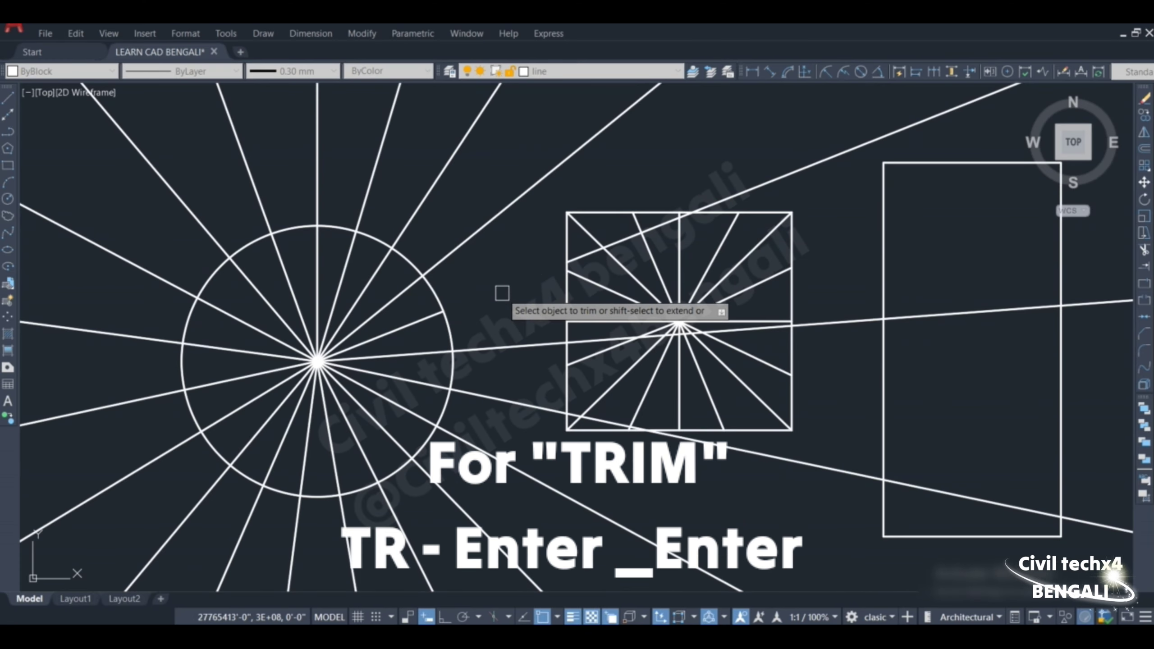
left_click(502, 346)
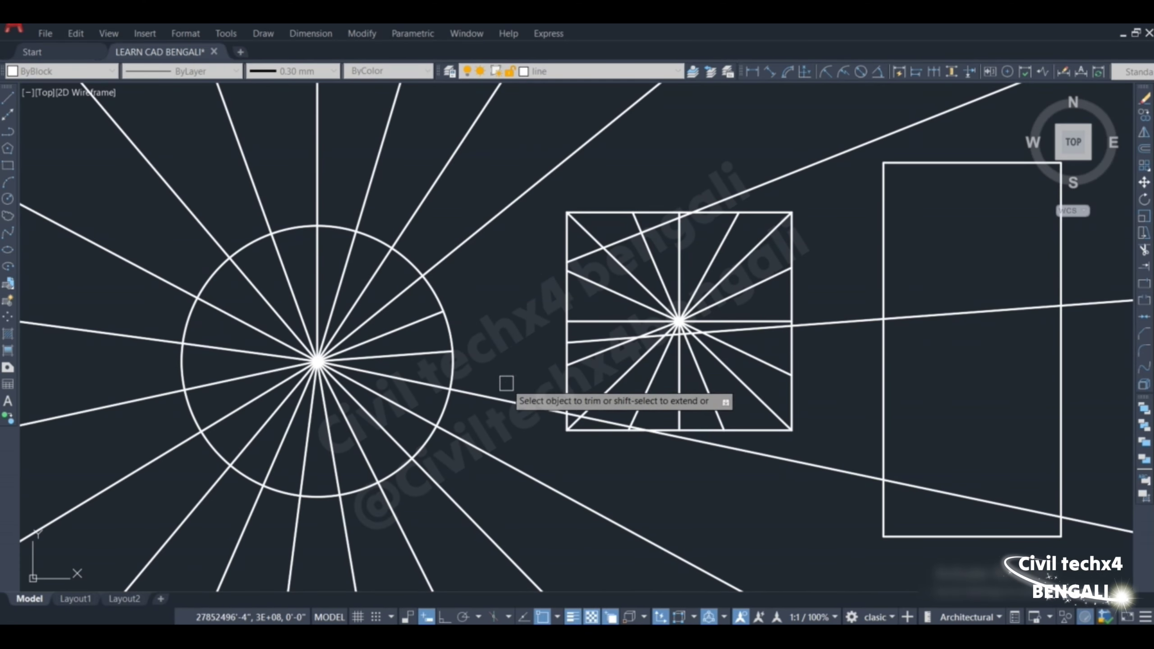
left_click(500, 397)
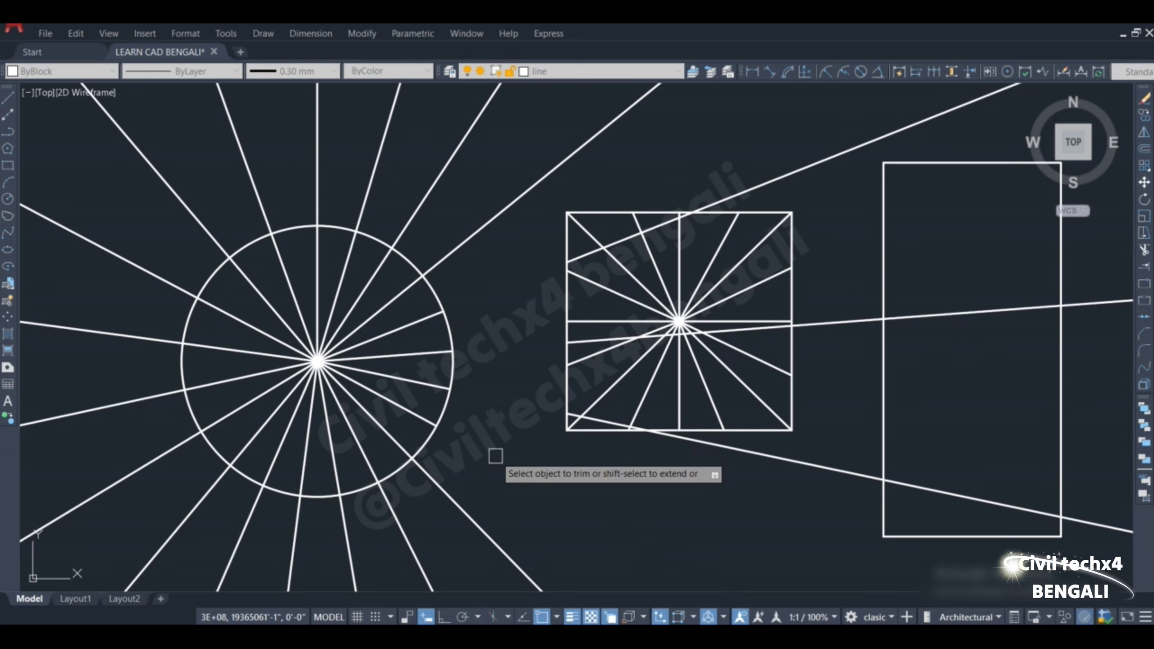
left_click(453, 502)
left_click(405, 532)
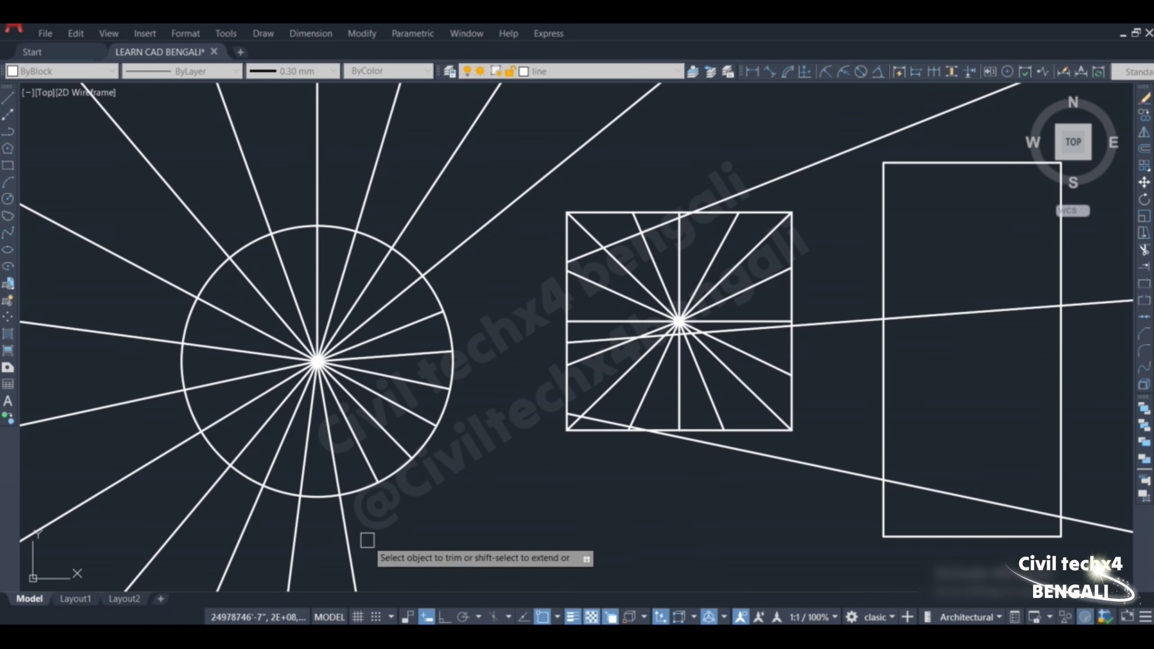
Trim the rays extending past the circle's bottom, lower-left and left arc back to its outline.
left_click(348, 543)
left_click(294, 544)
left_click(235, 545)
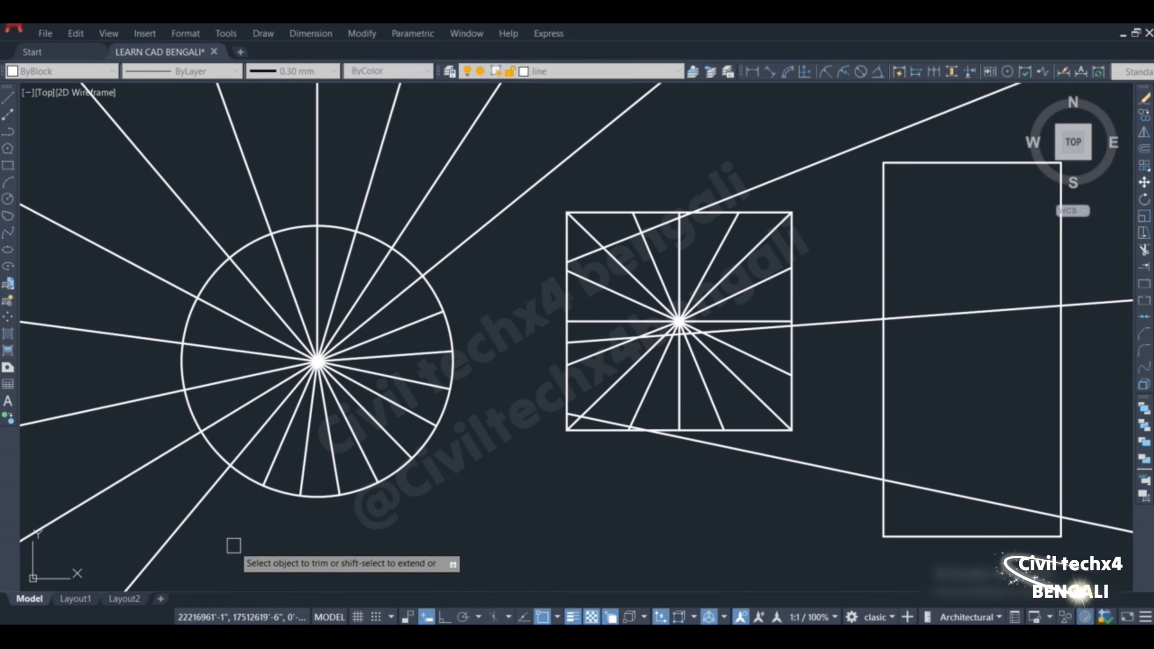
left_click(182, 523)
left_click(144, 468)
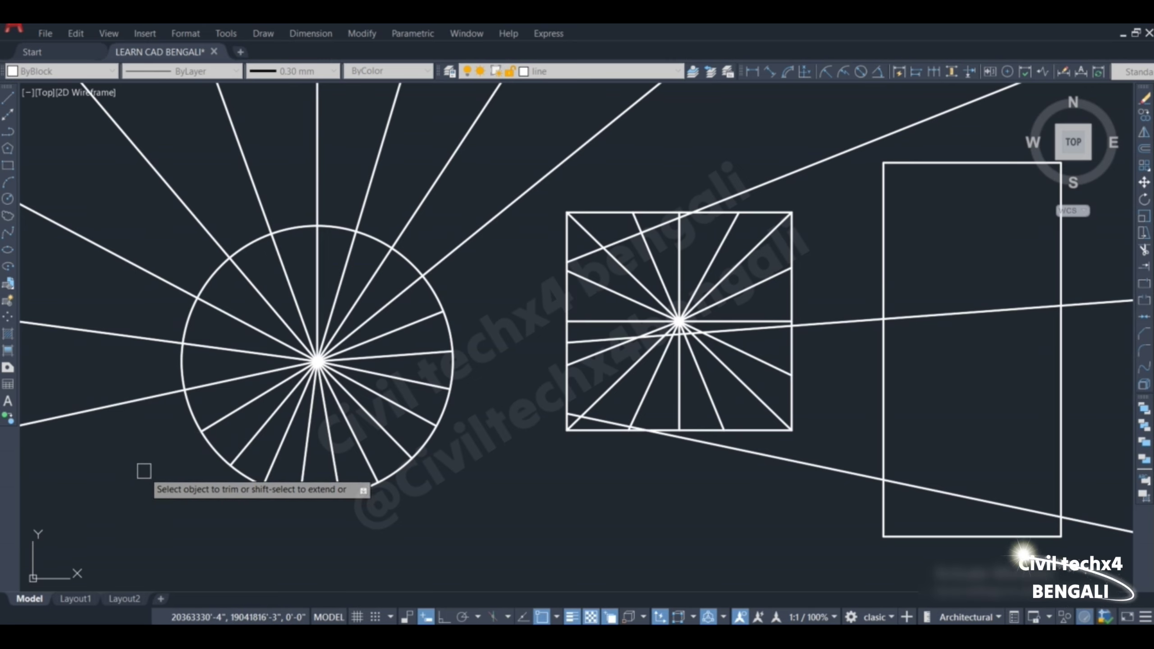
left_click(114, 405)
left_click(121, 337)
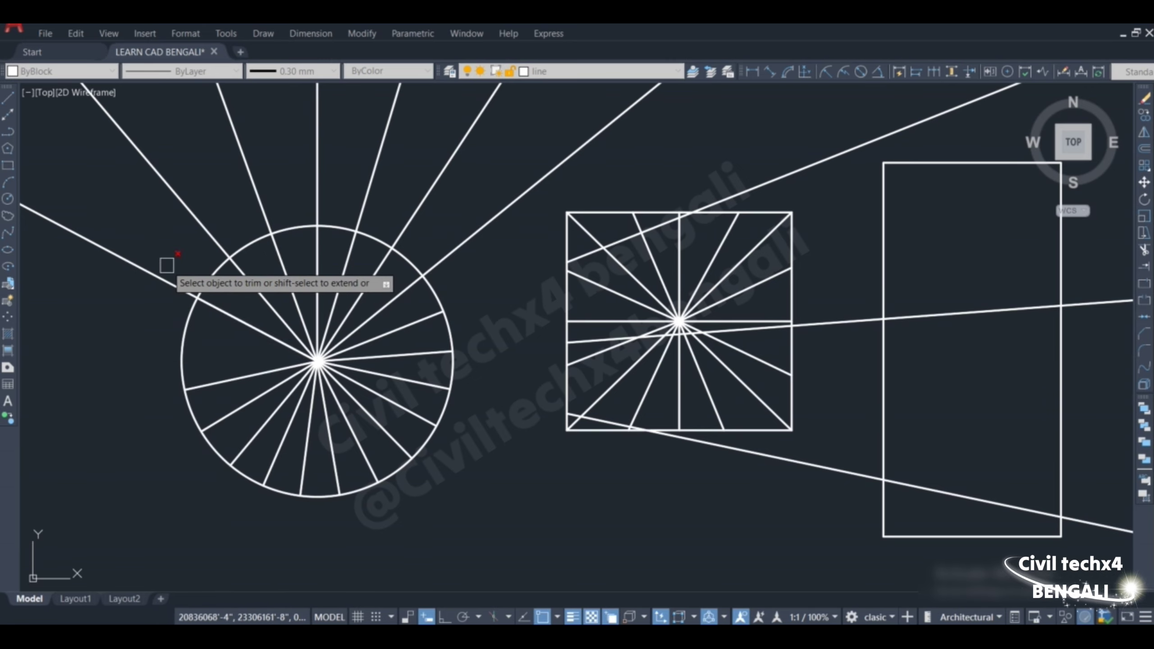
Trim the rays beyond the circle's upper-left to upper-right arc, end Trim, and delete the three leftover ray pieces crossing the square and tall rectangle.
left_click(168, 284)
left_click(193, 217)
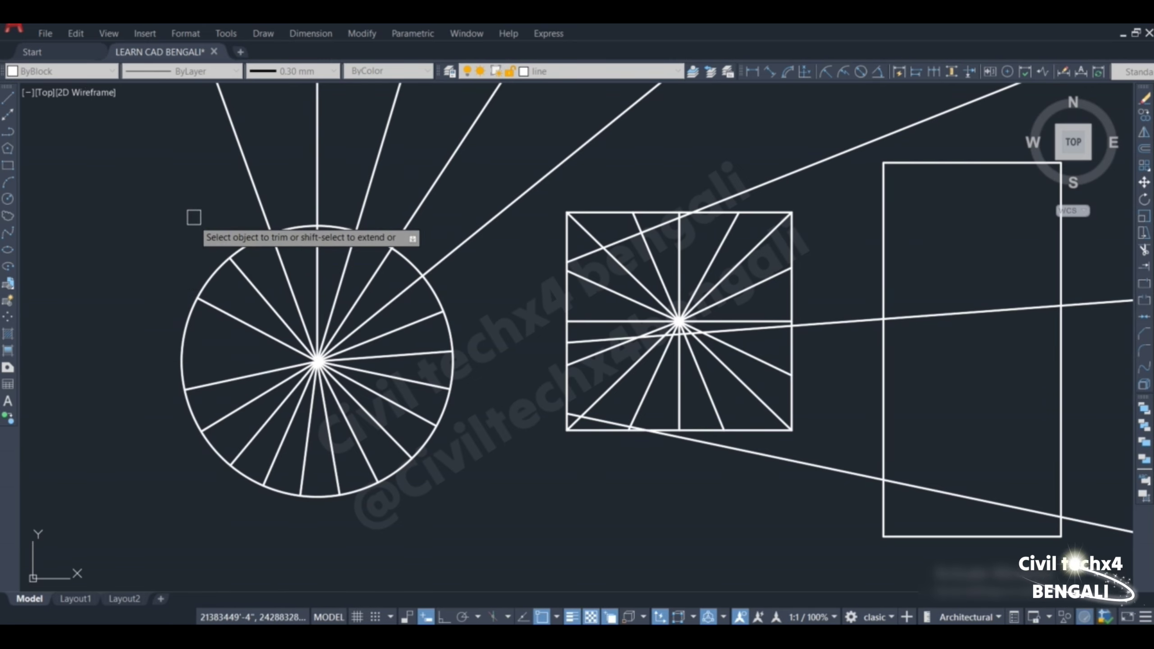
left_click(262, 184)
left_click(317, 179)
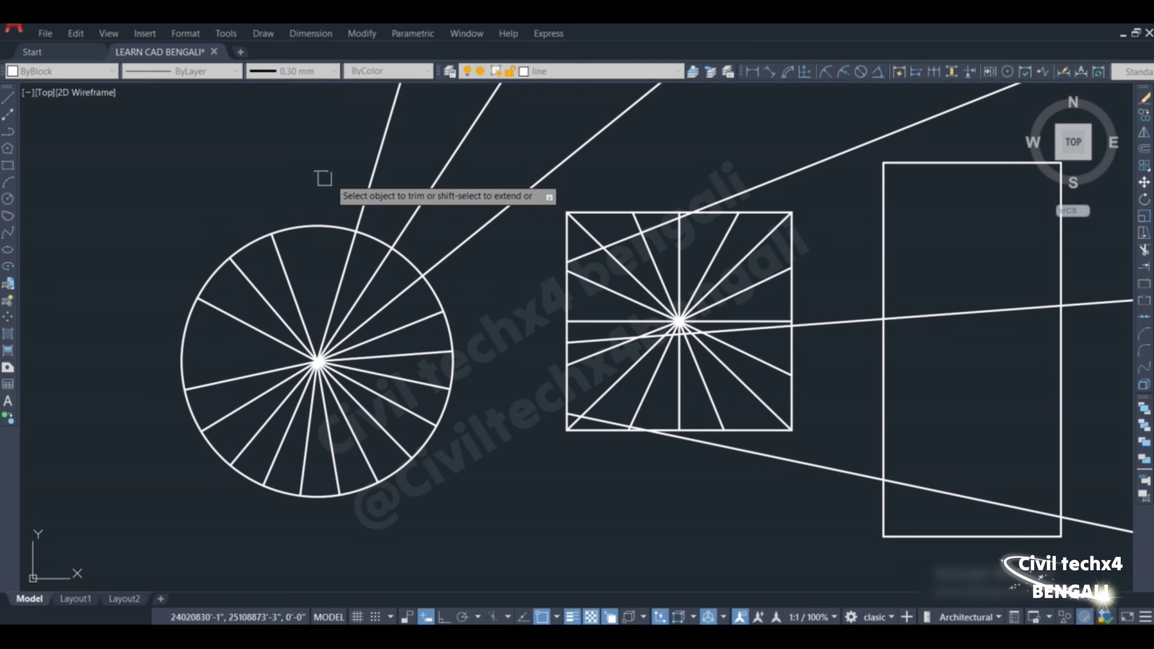
left_click(380, 175)
left_click(429, 191)
left_click(491, 225)
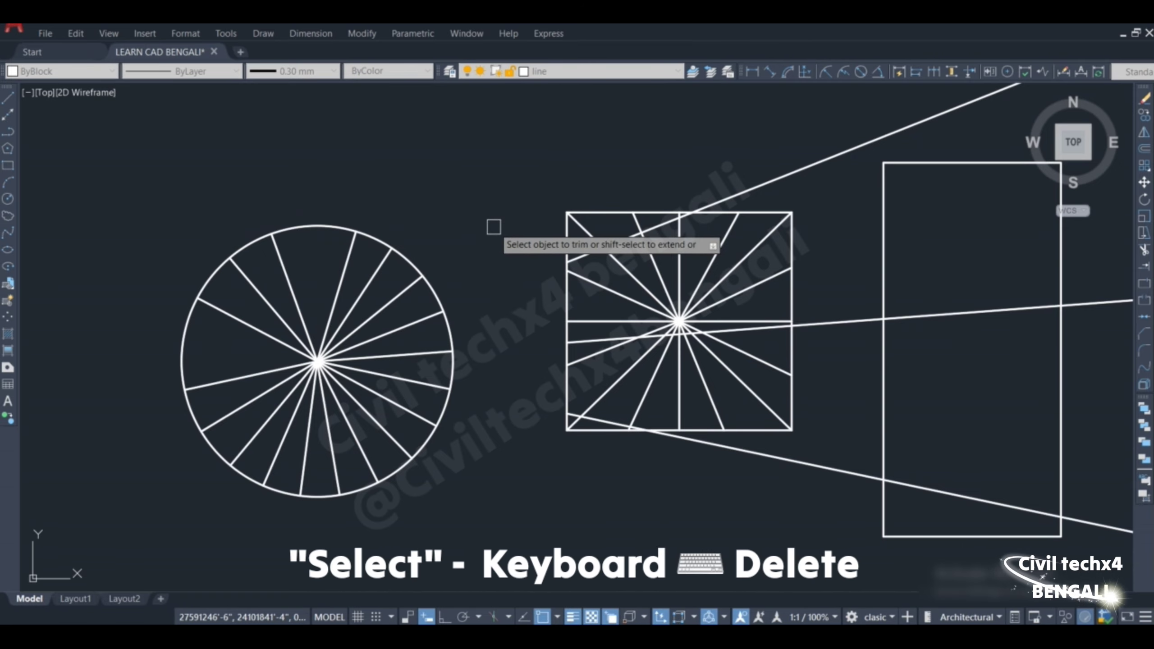
key("Escape")
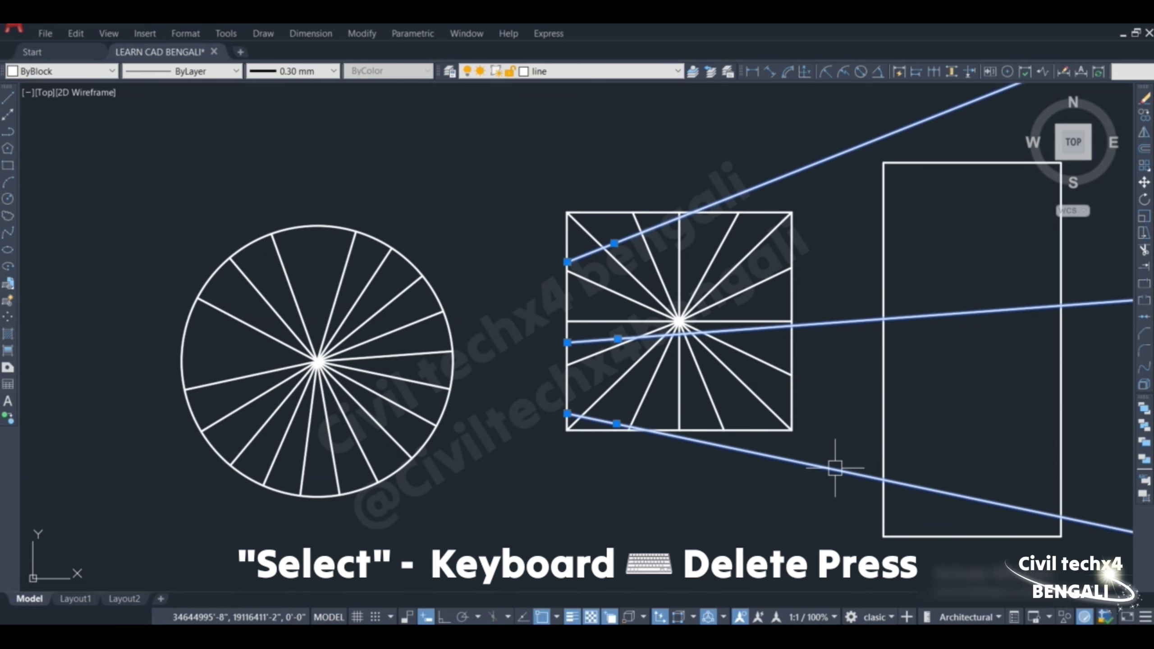
key("Delete")
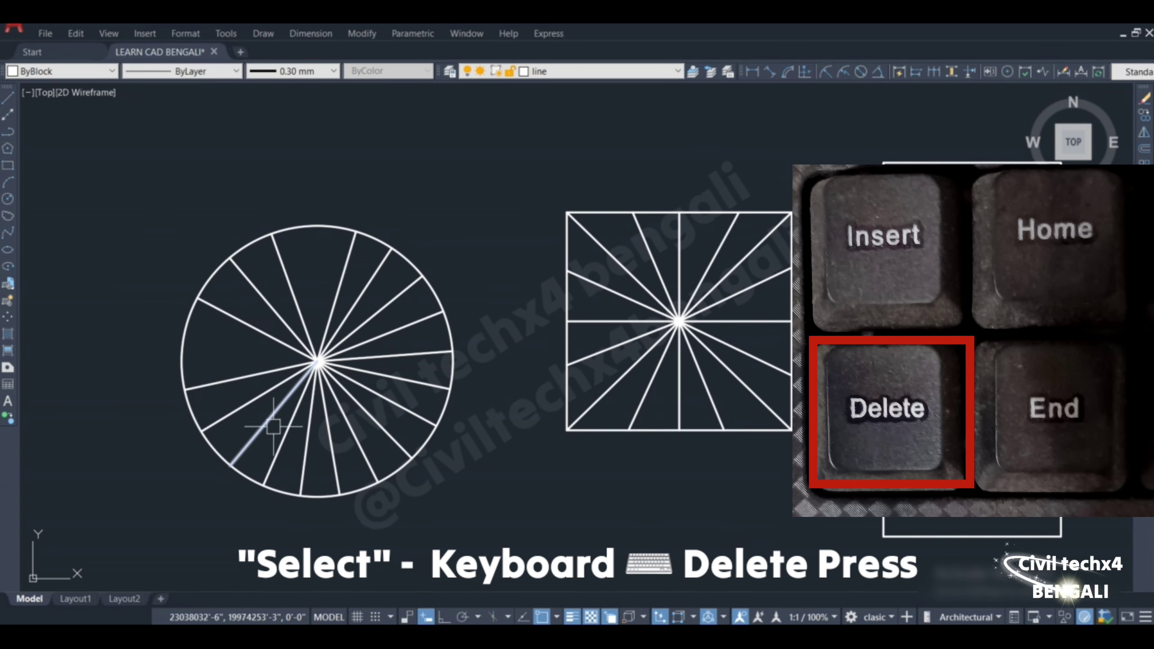
Examine the trimmed ray fans inside the circle and the square, close up and beside the tall rectangle.
middle_click_drag(273, 427, 313, 421)
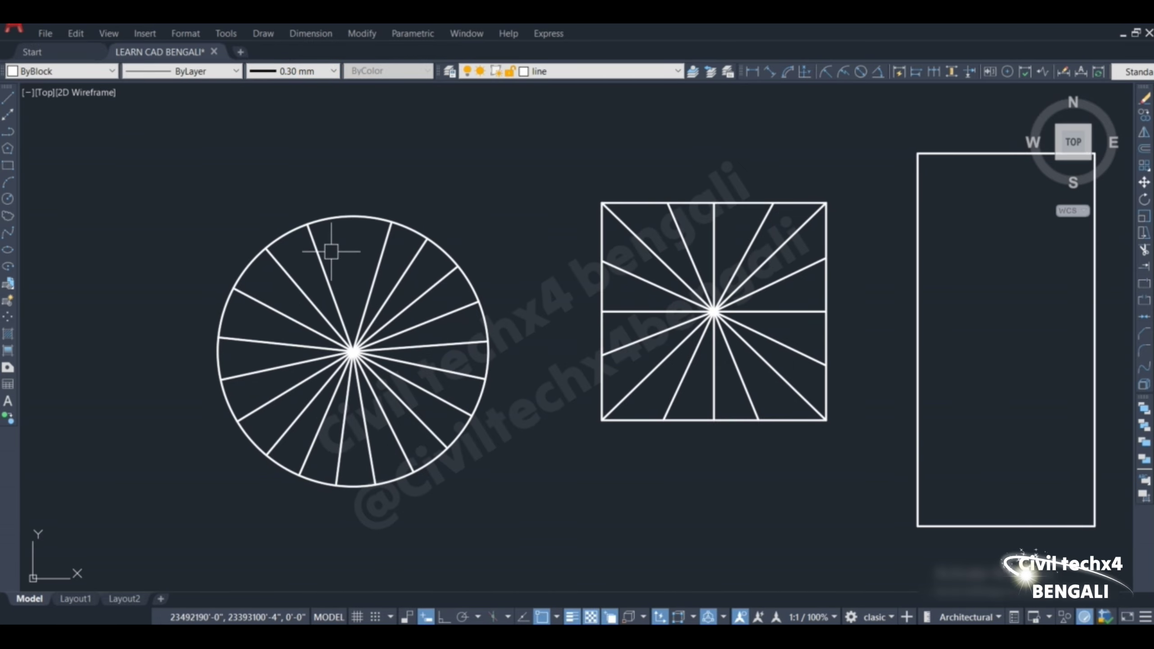
scroll(331, 252, "down", 2)
scroll(331, 251, "up", 2)
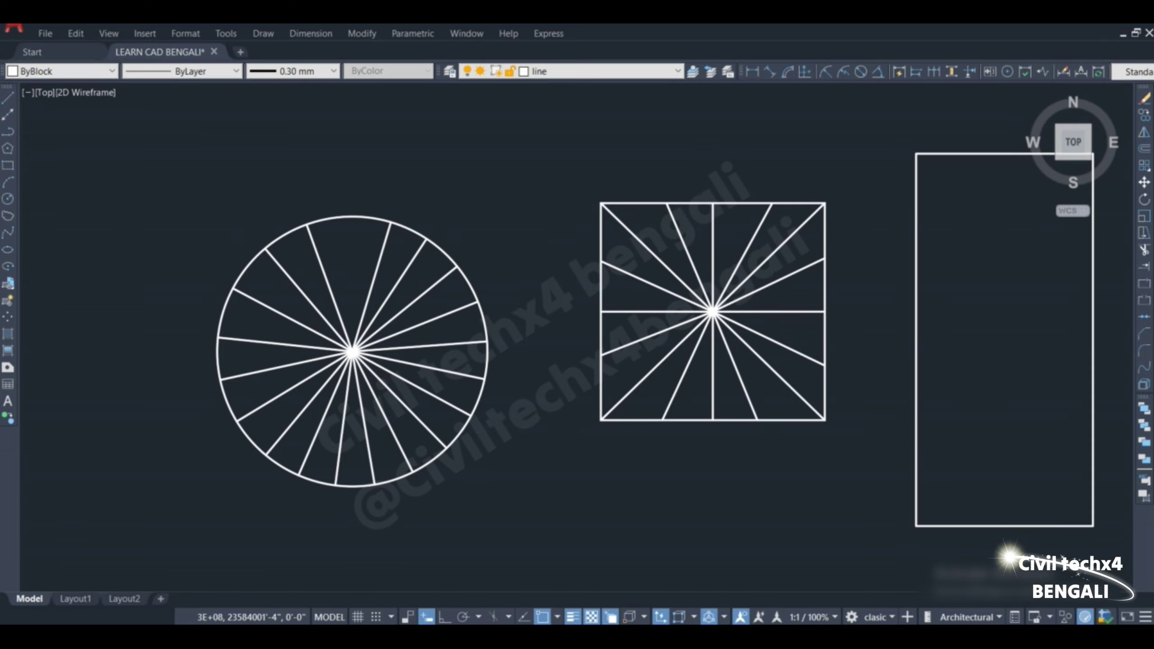
scroll(304, 234, "down", 4)
scroll(307, 250, "up", 6)
scroll(305, 257, "down", 4)
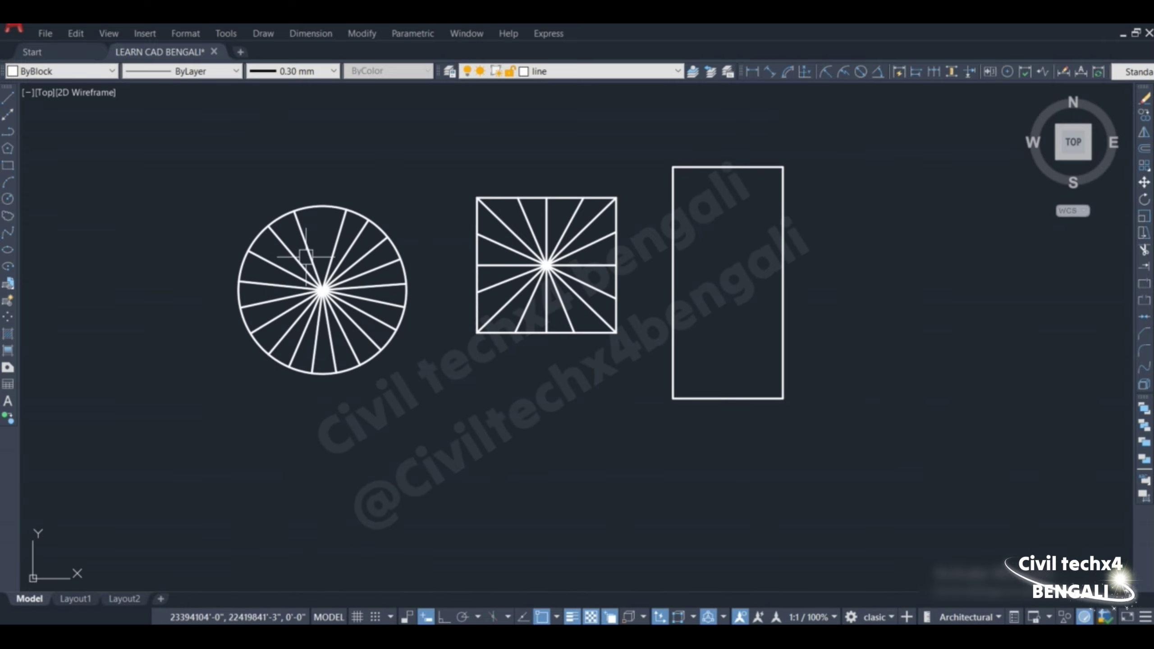
scroll(306, 257, "down", 2)
scroll(305, 257, "up", 6)
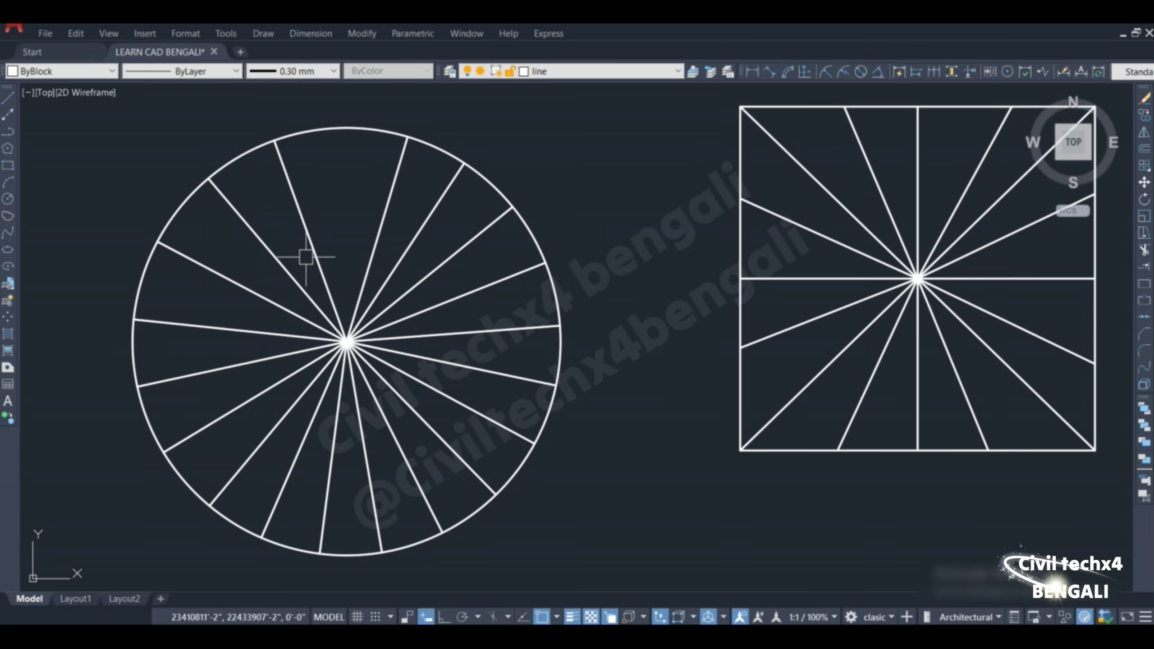
scroll(306, 257, "down", 2)
scroll(332, 224, "up", 2)
middle_click_drag(335, 205, 352, 225)
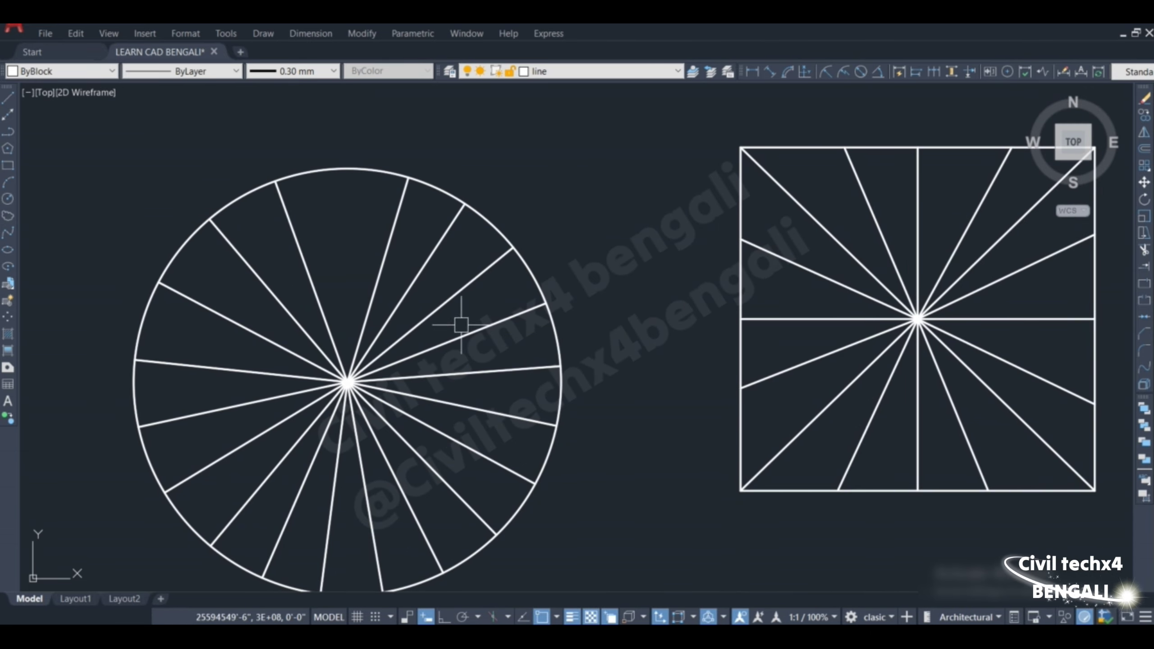
scroll(405, 304, "down", 2)
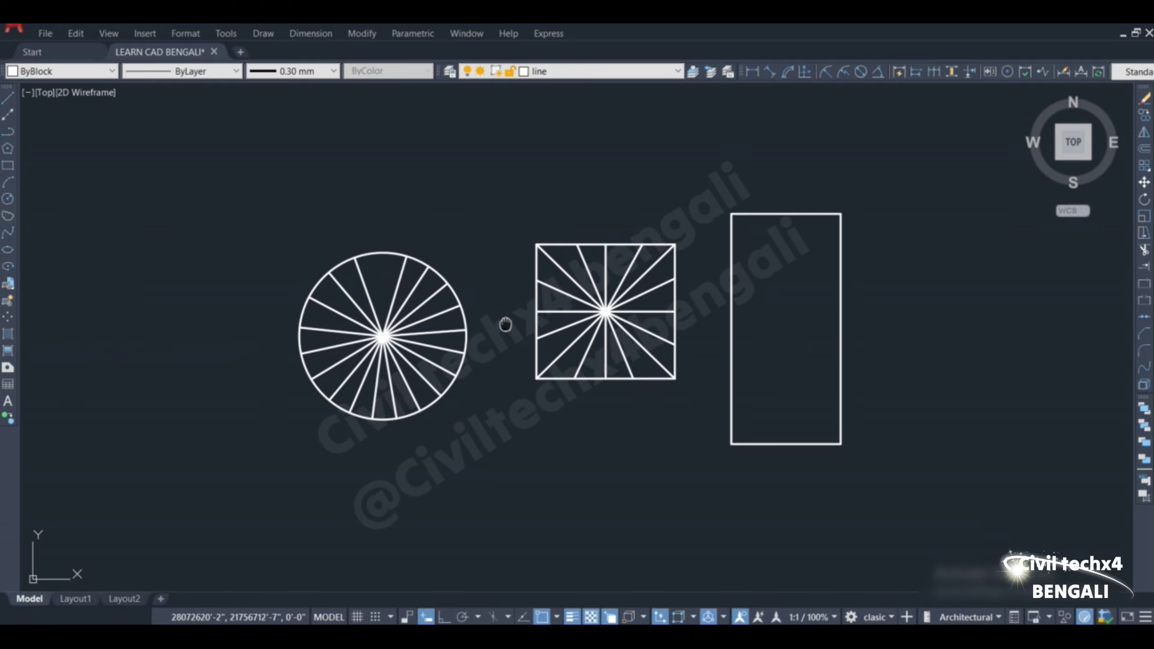
middle_click_drag(505, 323, 435, 314)
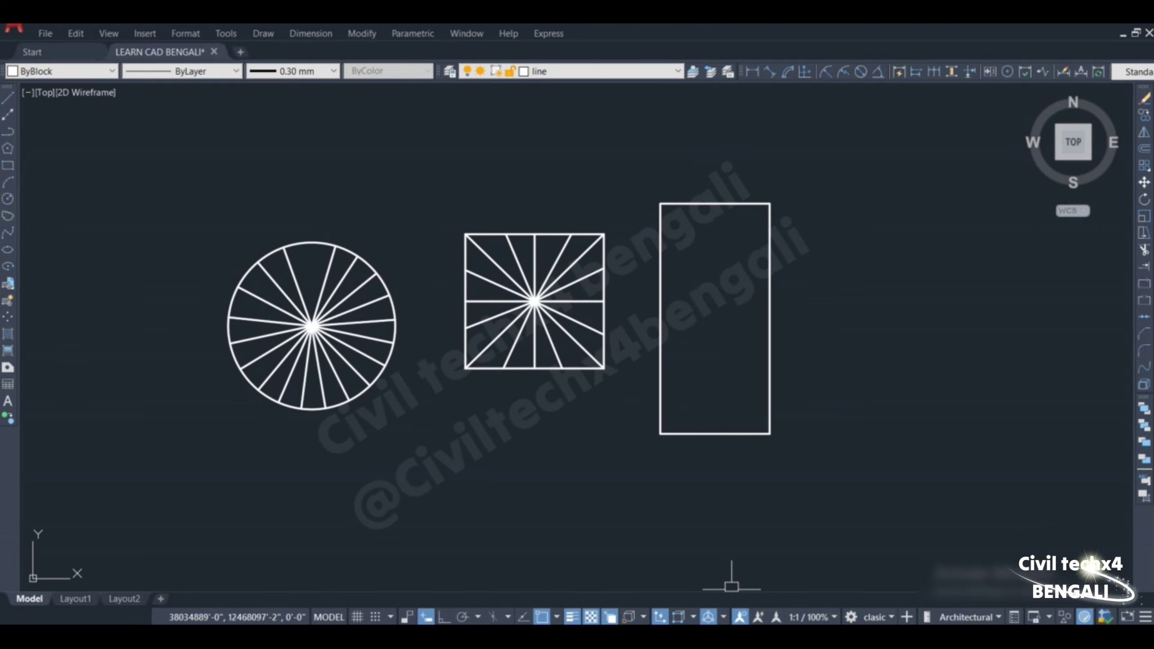
Draw rays from the tall rectangle's centre through its two bottom corners and the midpoints of its right and left sides.
scroll(227, 322, "down", 2)
scroll(300, 322, "up", 4)
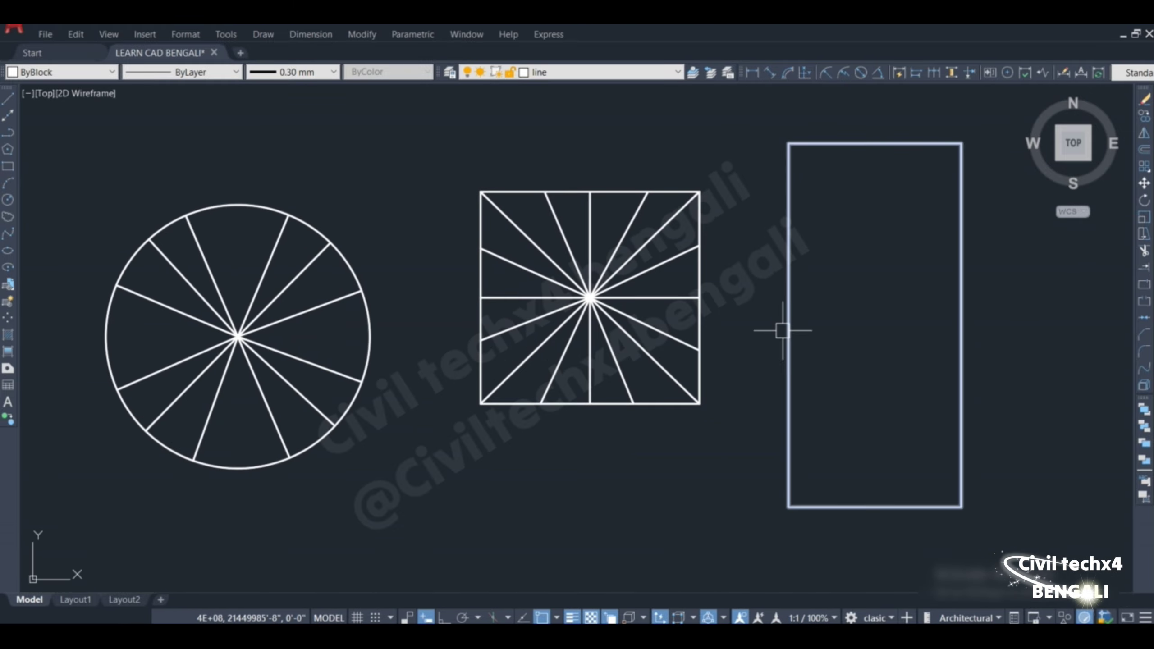
mouse_move(751, 311)
middle_mouse_down()
mouse_move(665, 335)
mouse_move(691, 334)
middle_mouse_up()
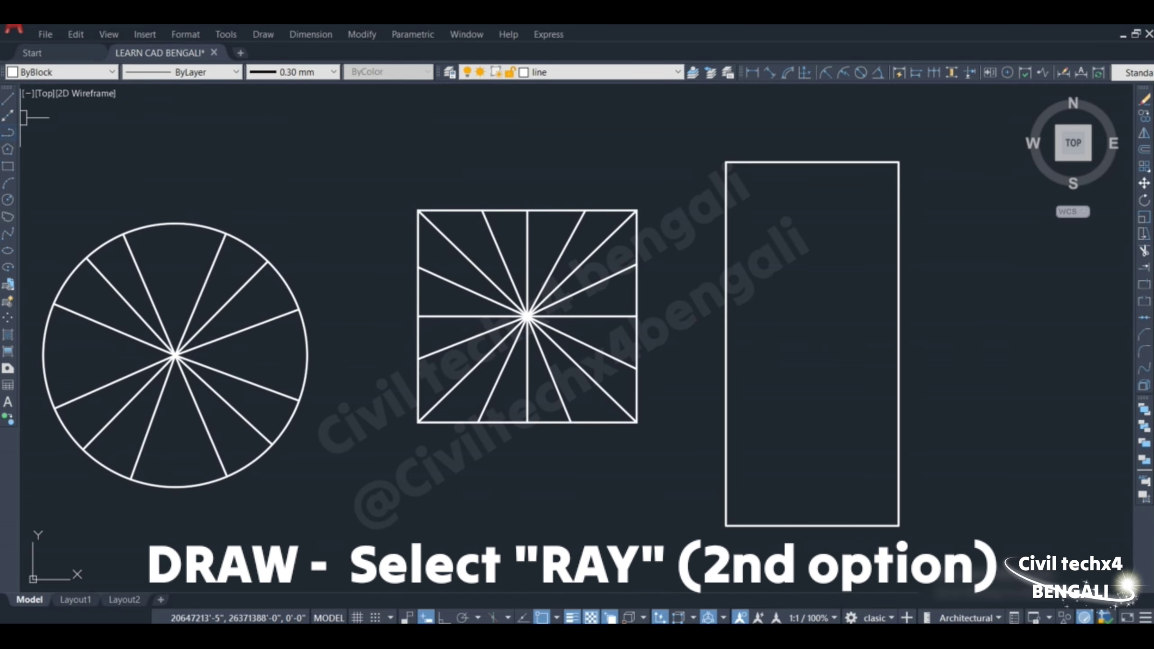
left_click(263, 34)
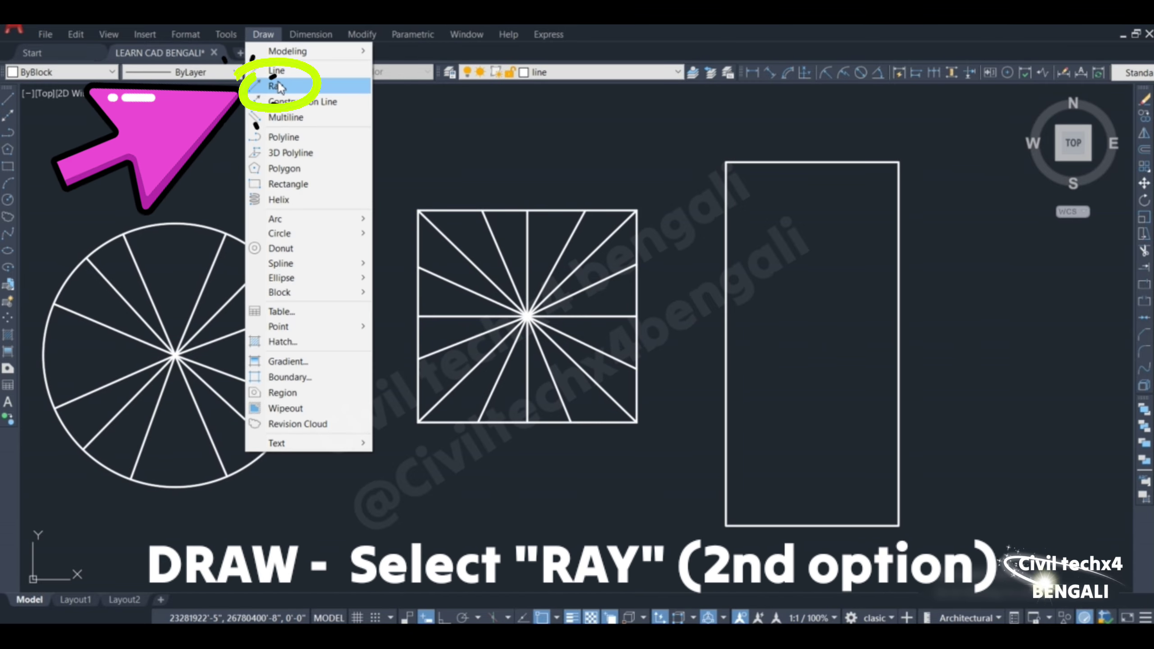
left_click(279, 86)
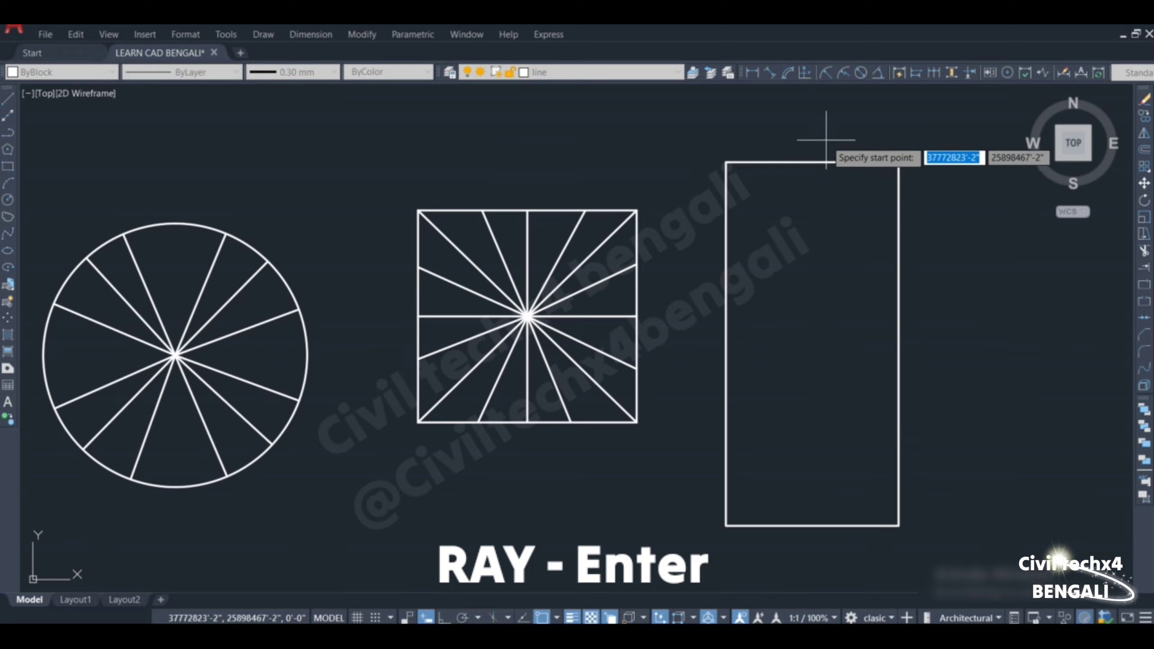
left_click(806, 340)
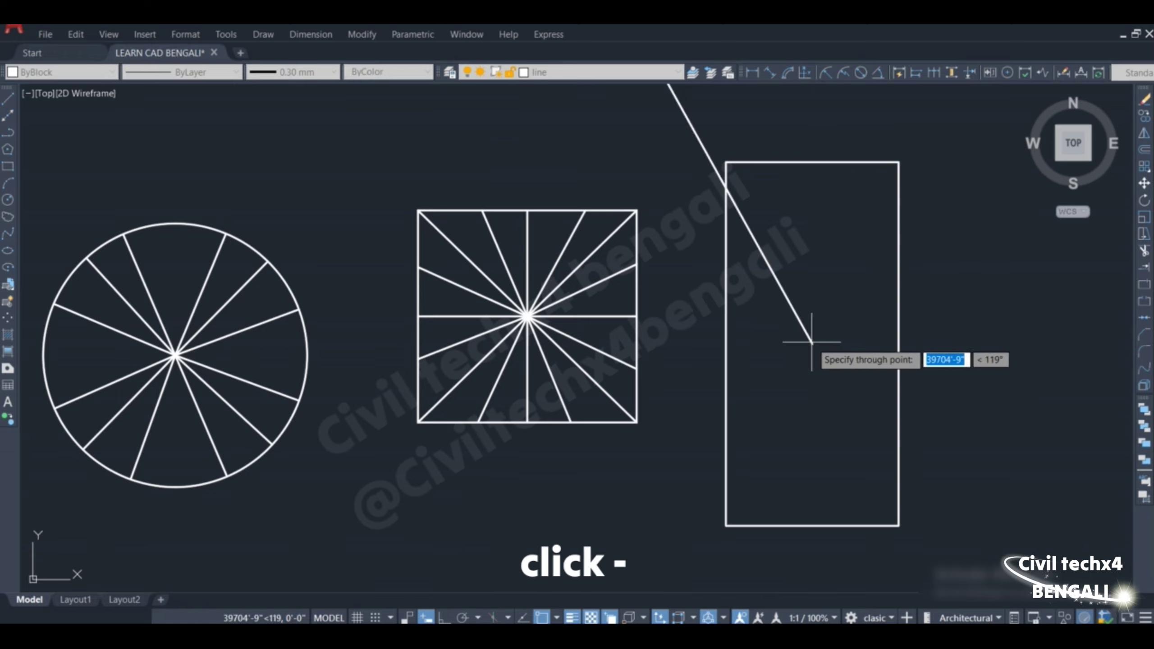
left_click(725, 526)
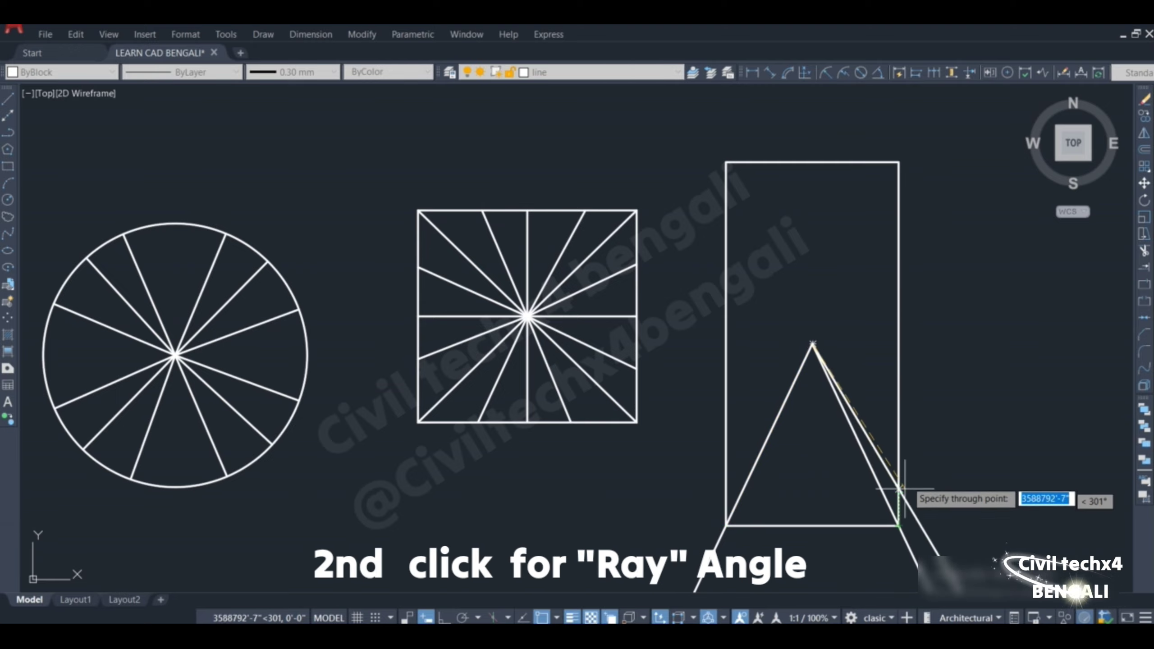
left_click(898, 525)
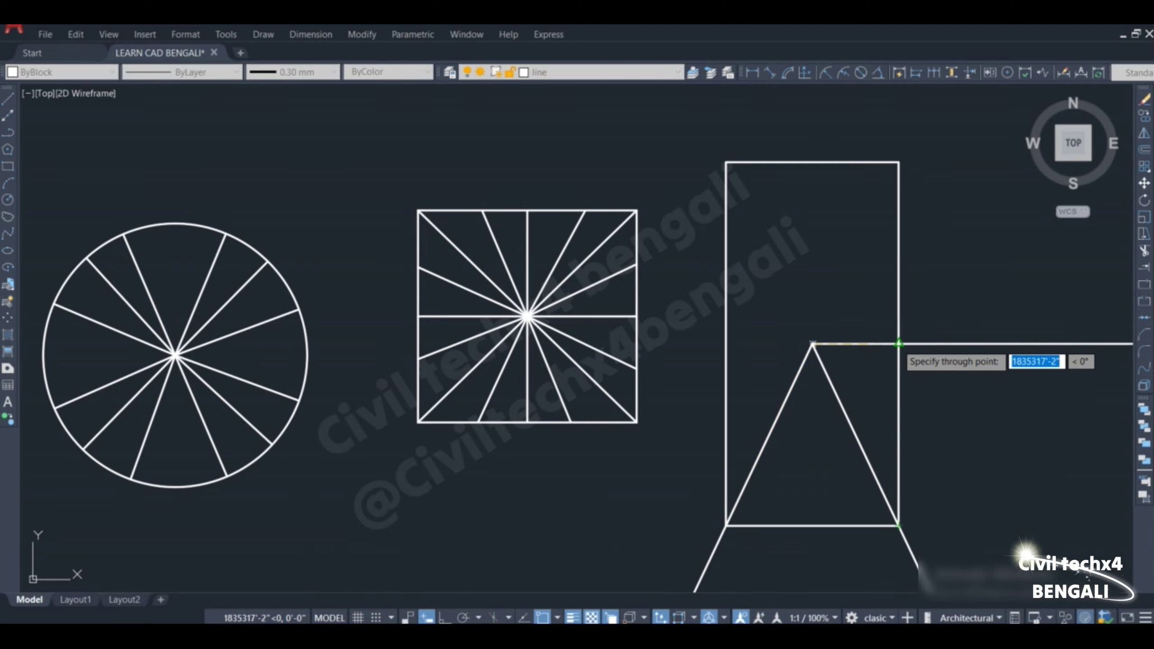
left_click(898, 343)
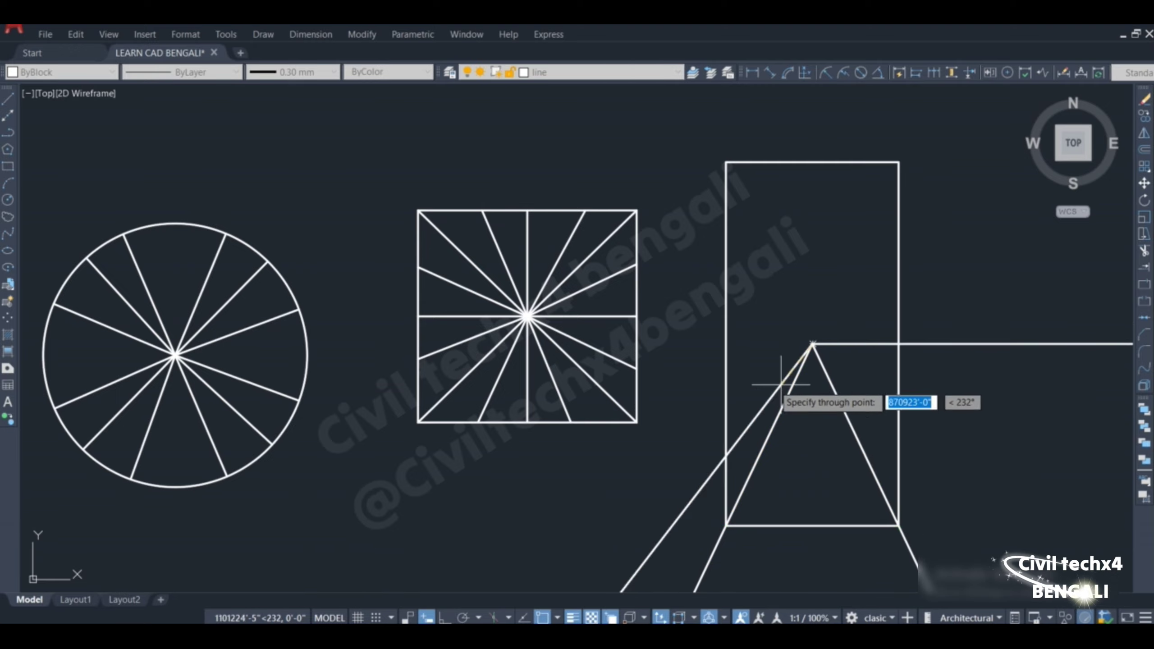
left_click(725, 343)
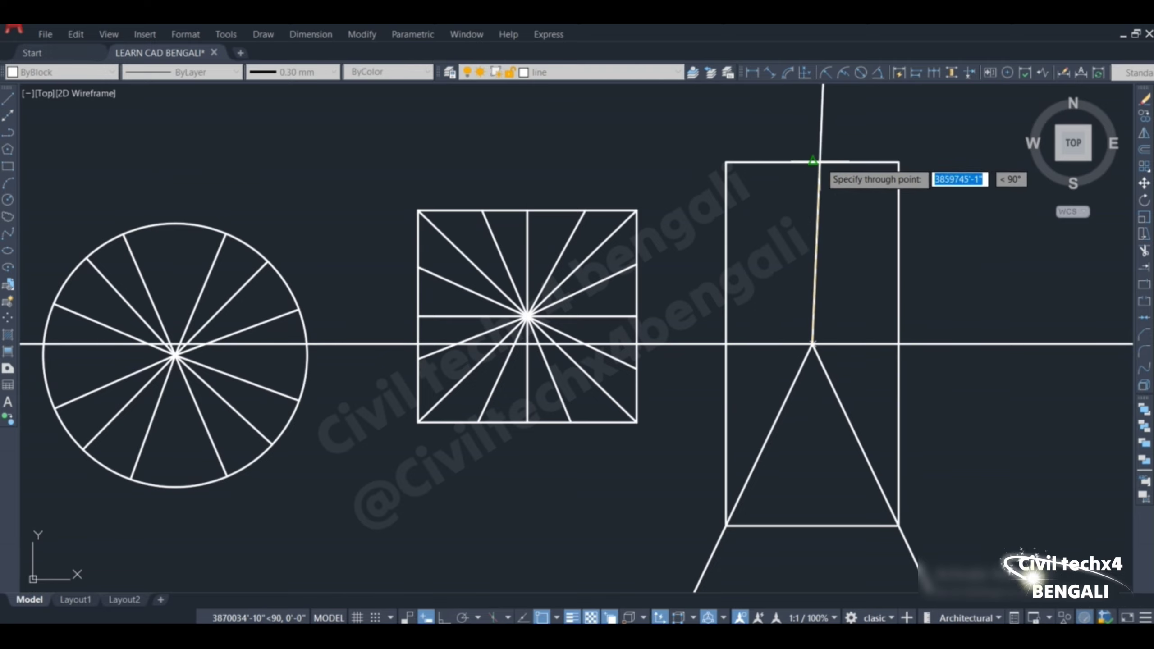
Continue the rectangle's fan with rays through its top edge's midpoint, a point on either side of it, and a point on each upper side.
left_click(812, 177)
left_click(847, 161)
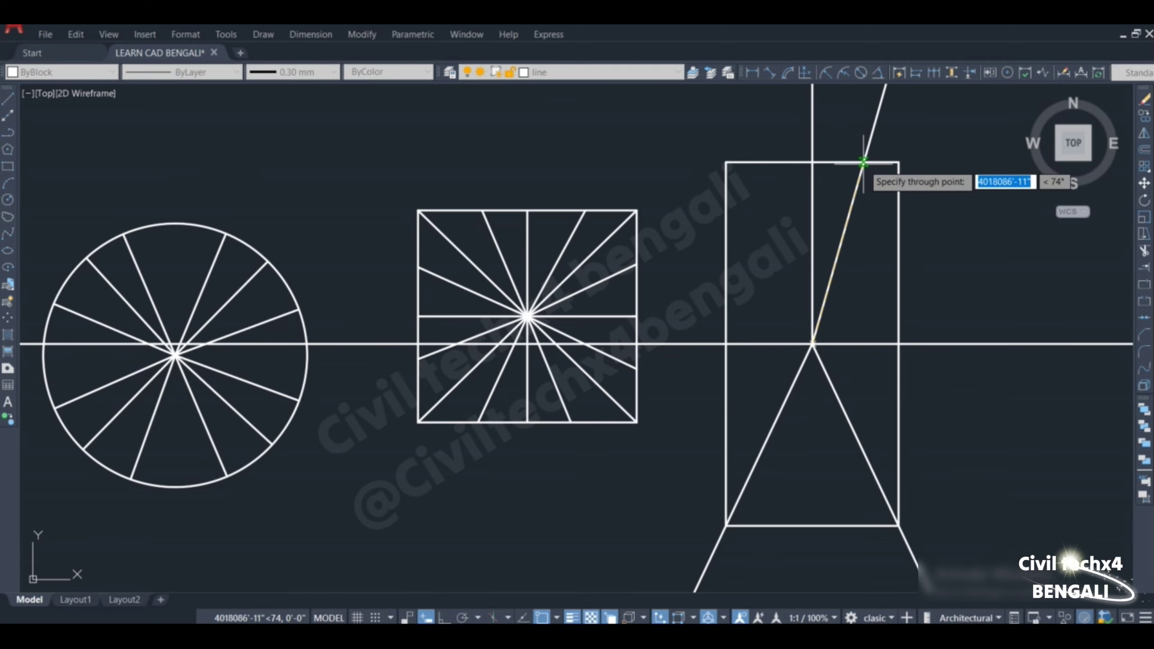
left_click(760, 162)
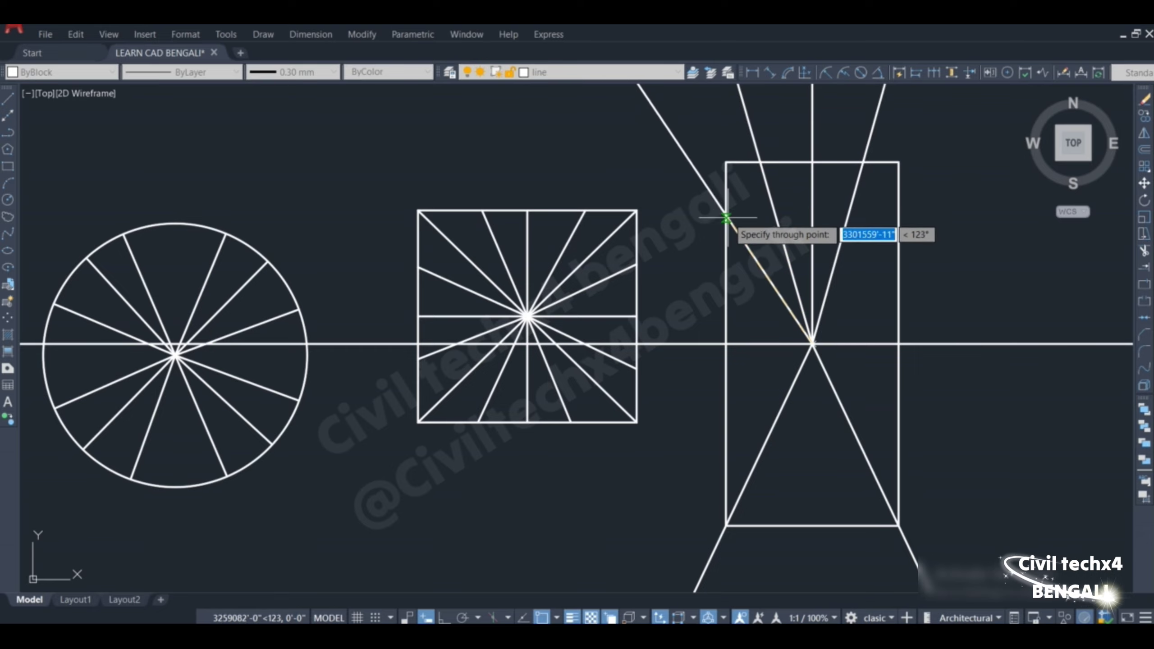
left_click(726, 243)
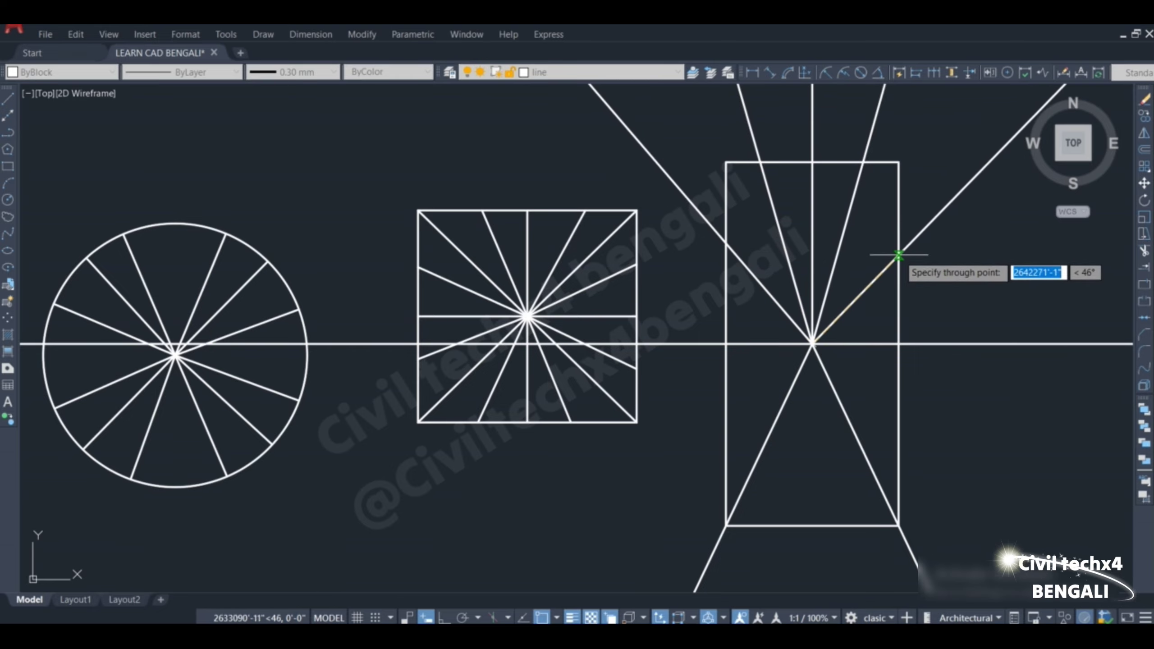
left_click(895, 258)
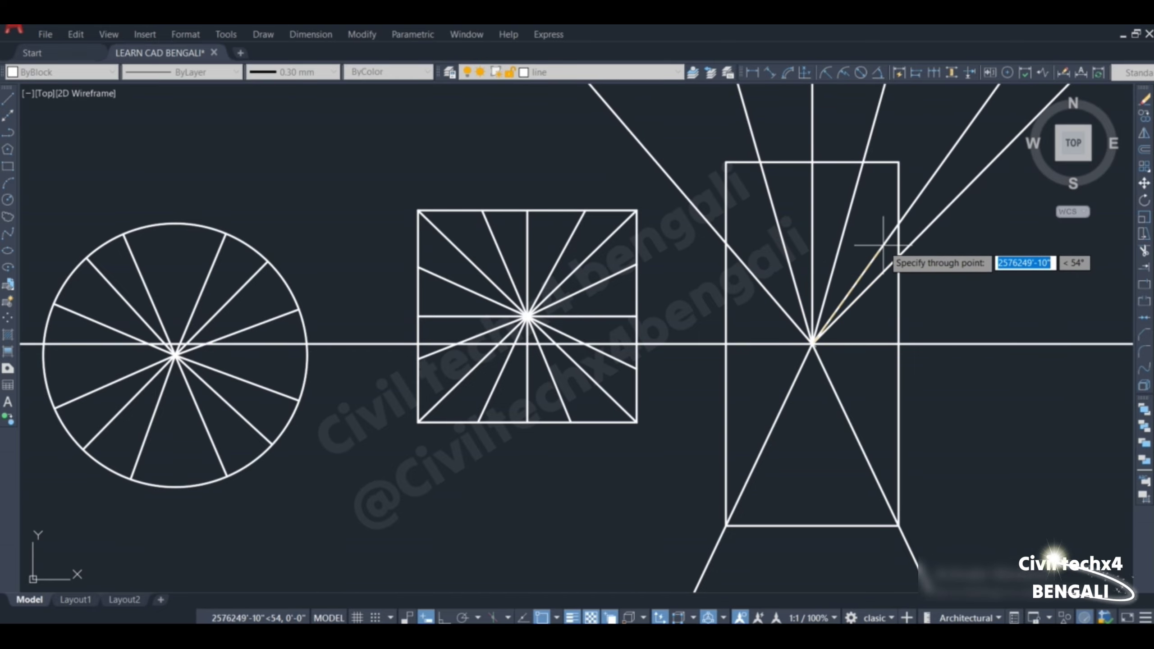
Draw four rays from the tall rectangle's centre through points spaced along its bottom edge, and end the Ray command.
left_click(857, 528)
left_click(828, 527)
left_click(800, 500)
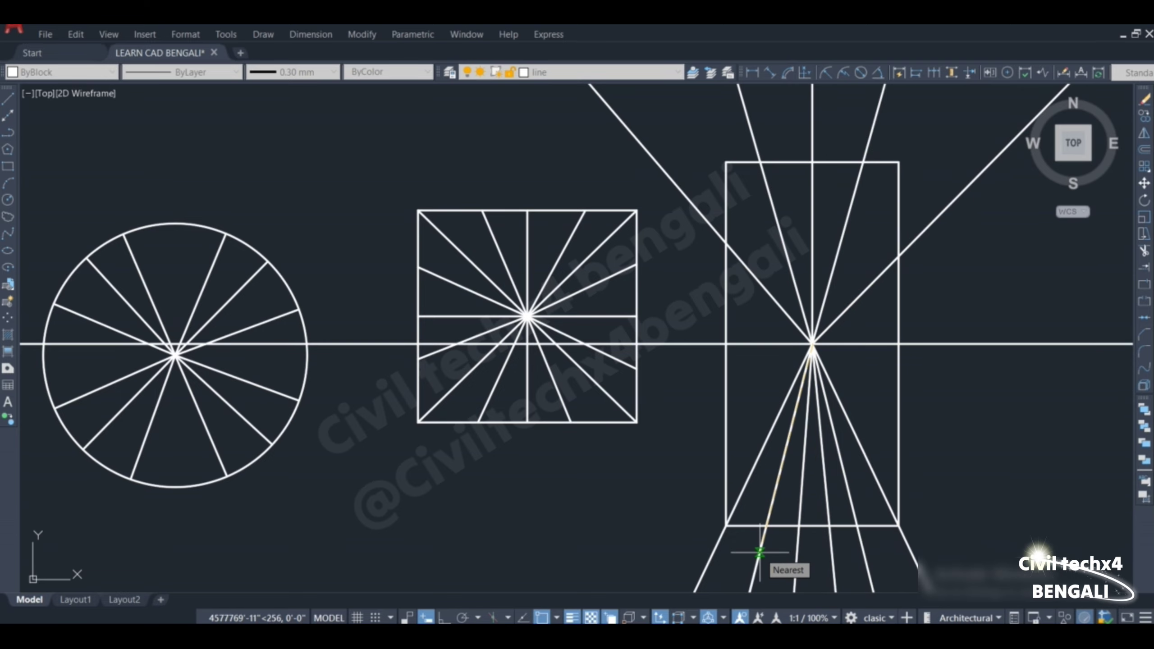
left_click(759, 552)
key("Return")
Trim the rays extending beyond the tall rectangle's right side, top edge and upper left side.
scroll(772, 348, "down", 5)
scroll(837, 317, "up", 5)
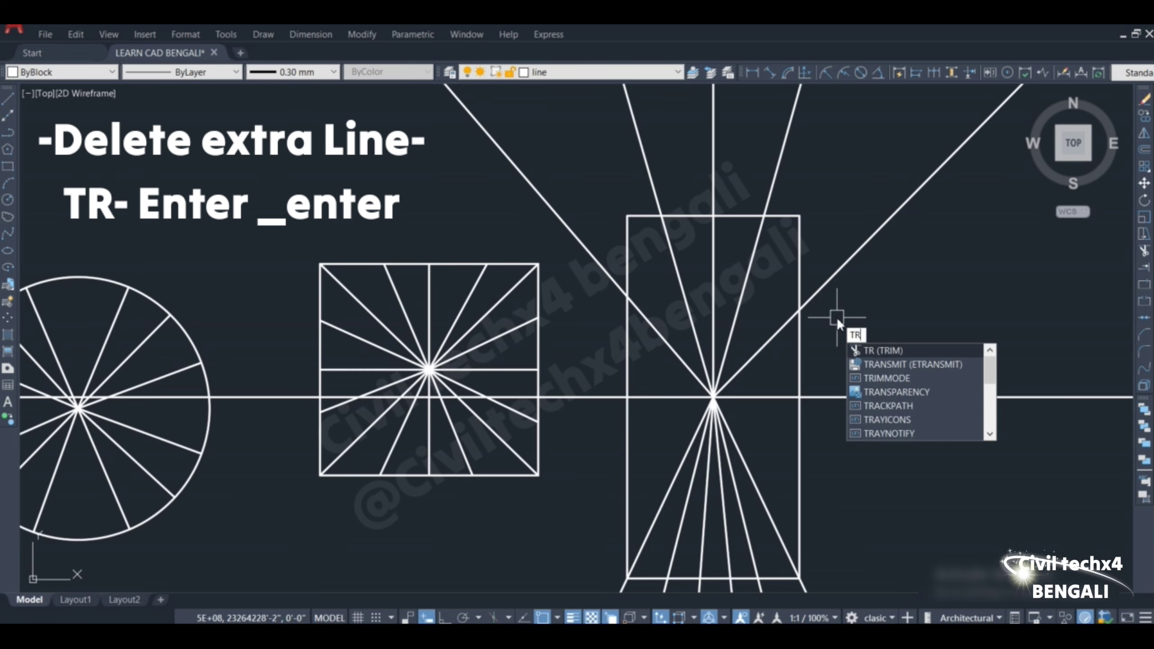
key("Return")
left_click(853, 261)
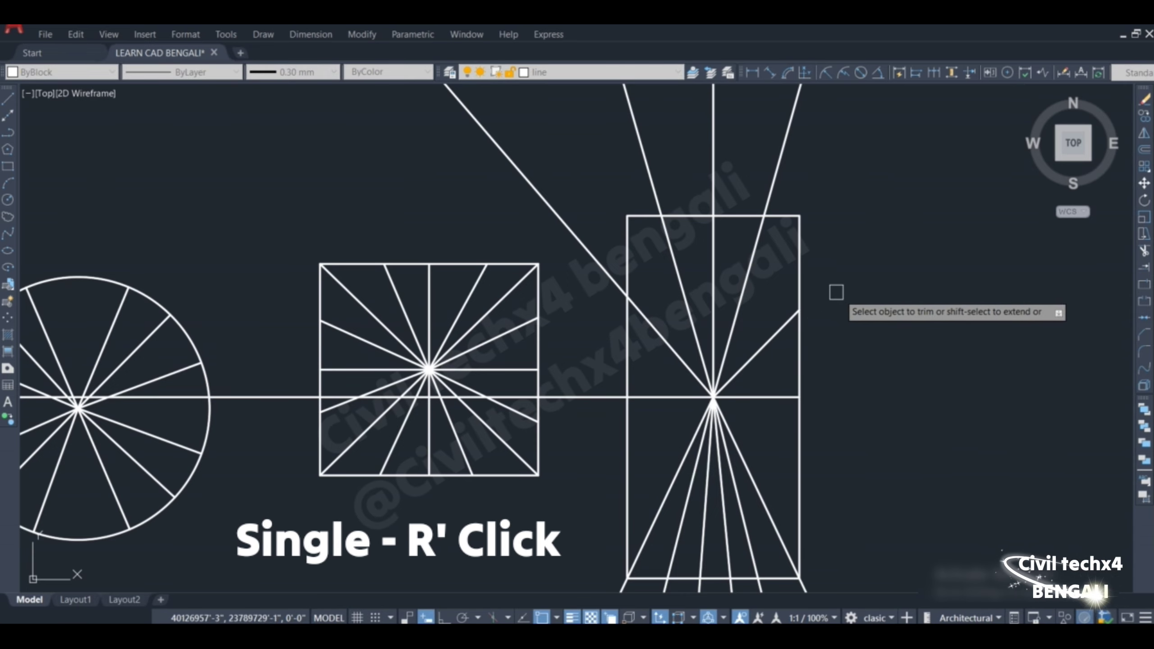
scroll(837, 291, "down", 2)
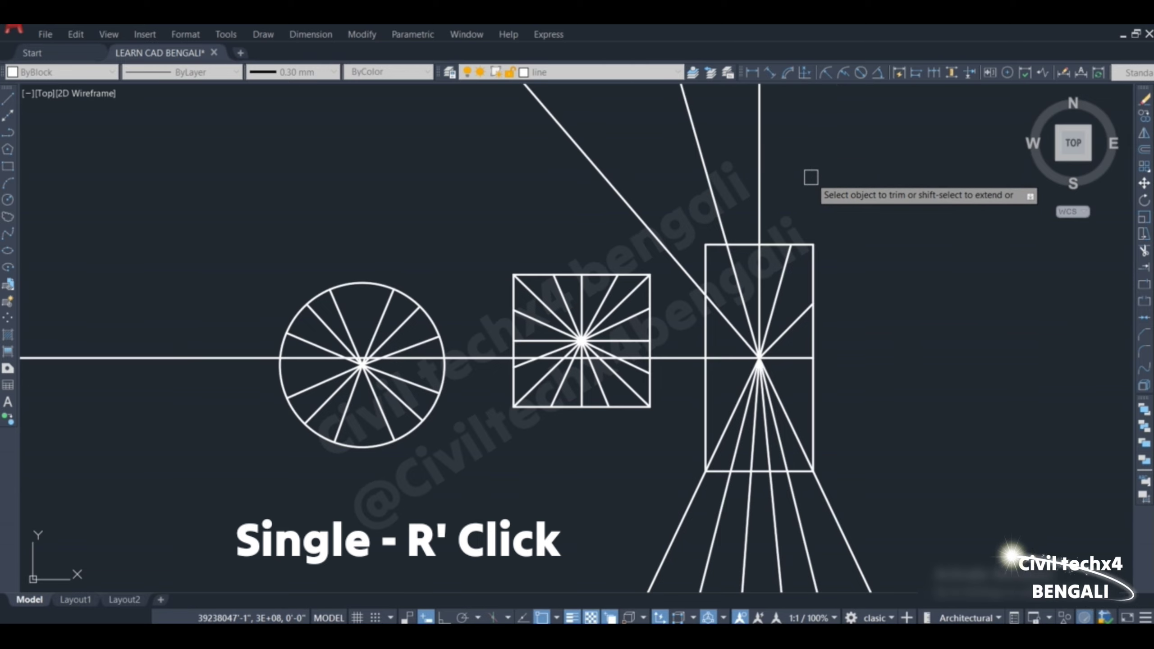
left_click(759, 186)
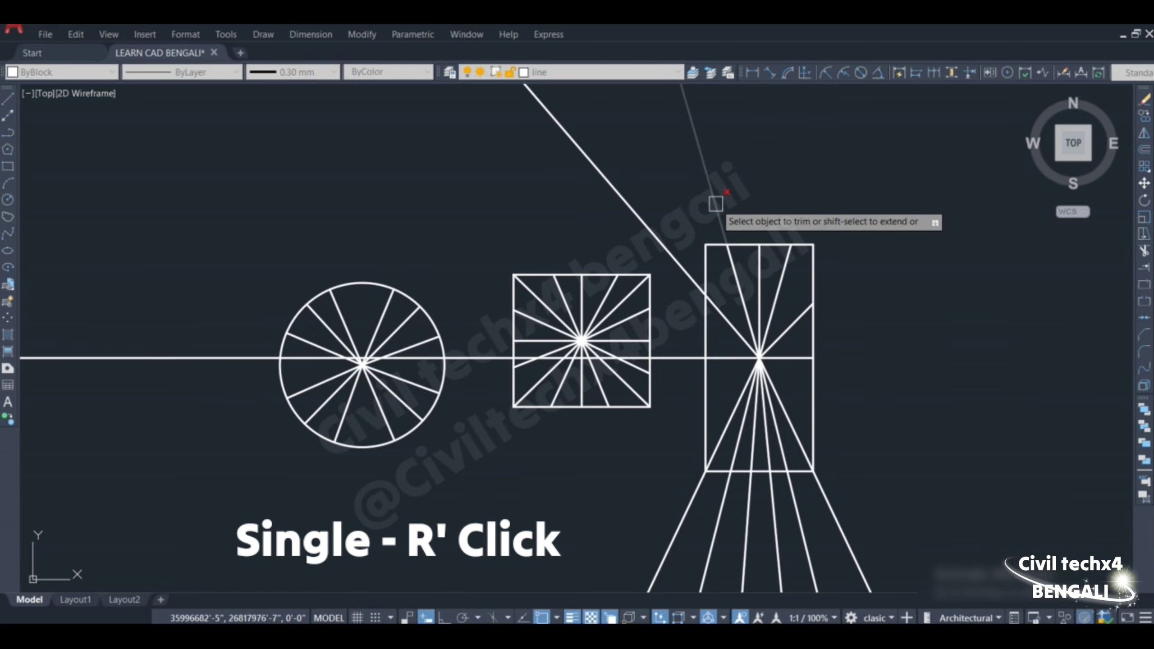
left_click(645, 223)
Trim the rays below the tall rectangle and the horizontal ray at its left side, and delete the leftover horizontal piece crossing the square and circle.
middle_click_drag(683, 185, 656, 121)
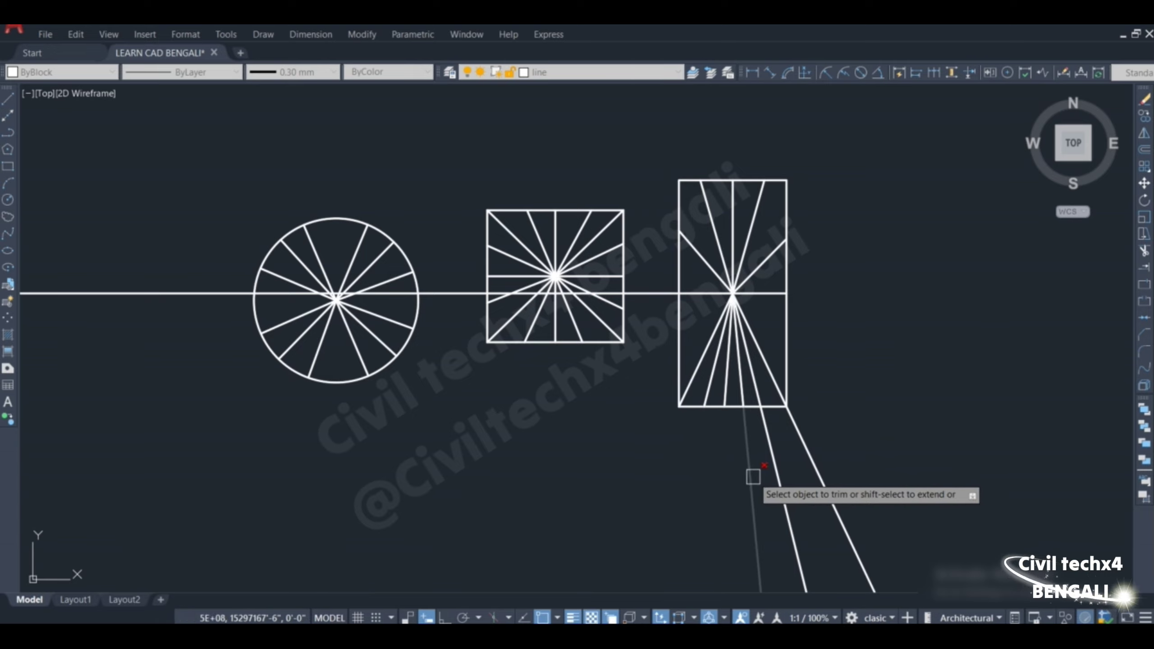
left_click(750, 475)
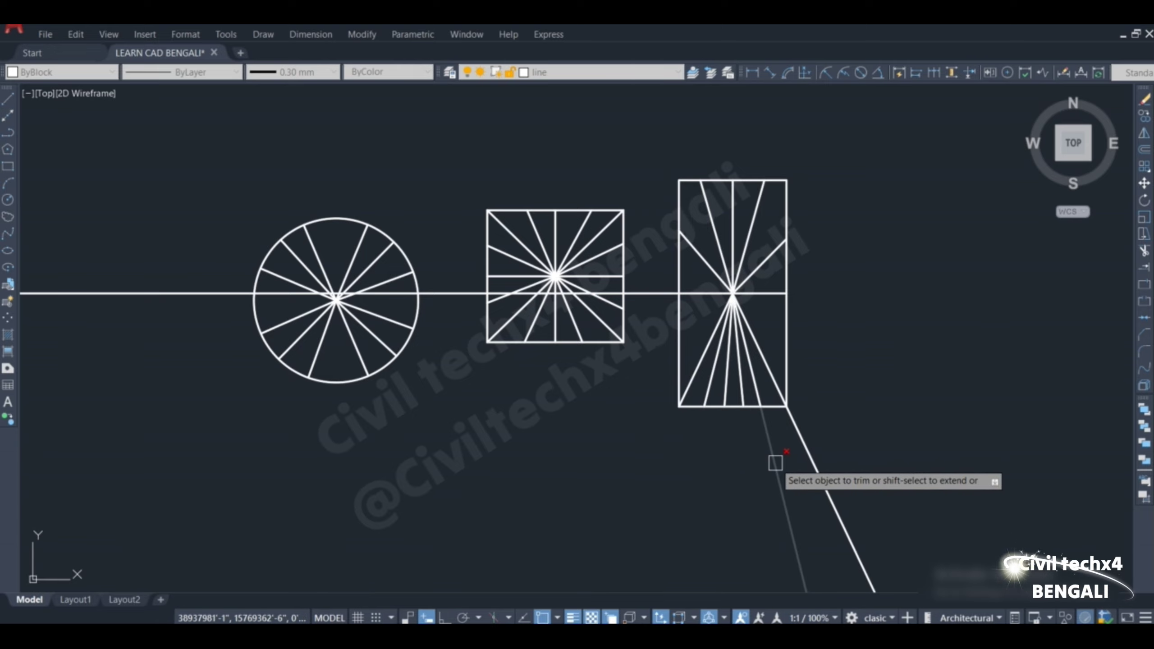
left_click(774, 462)
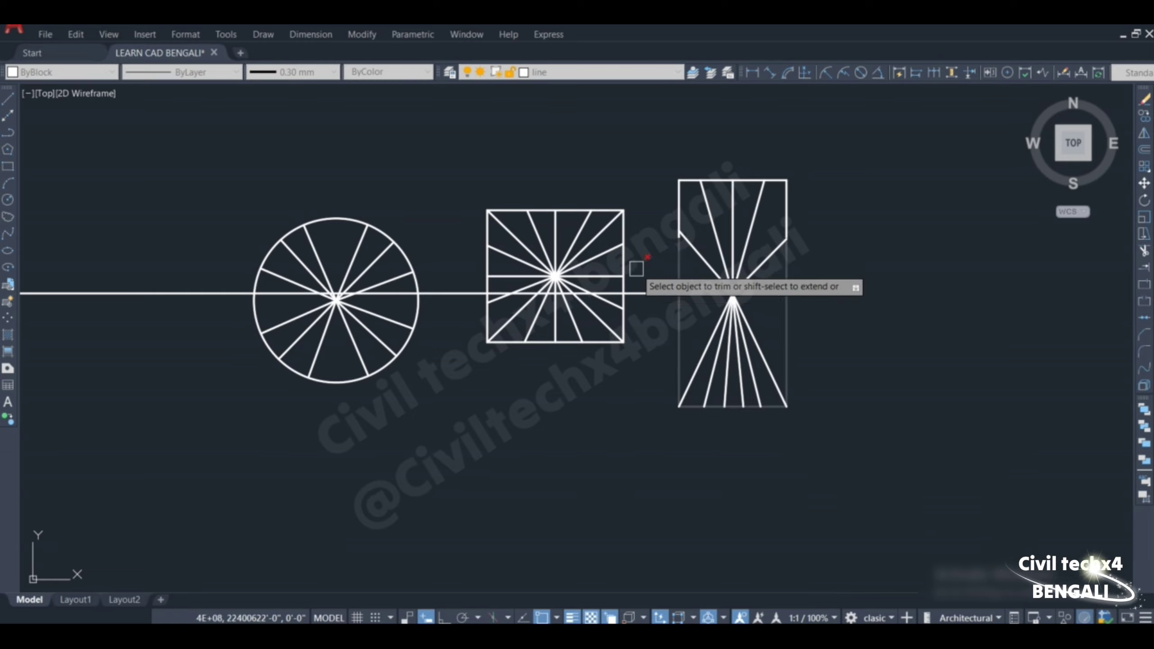
left_click(656, 292)
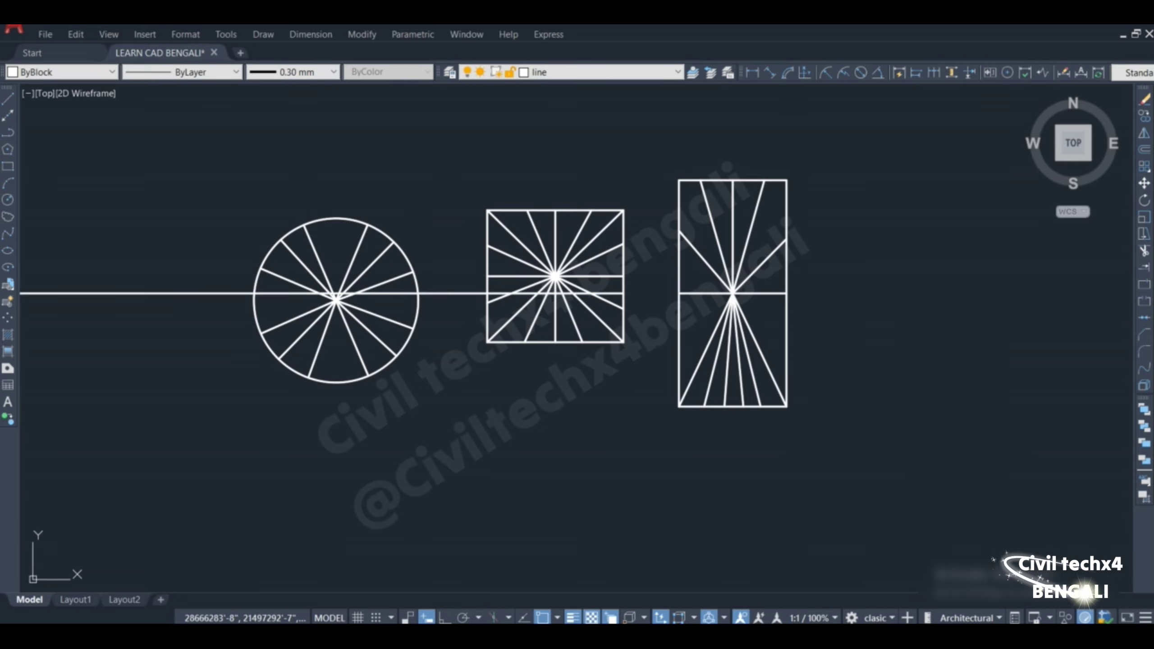
key("Delete")
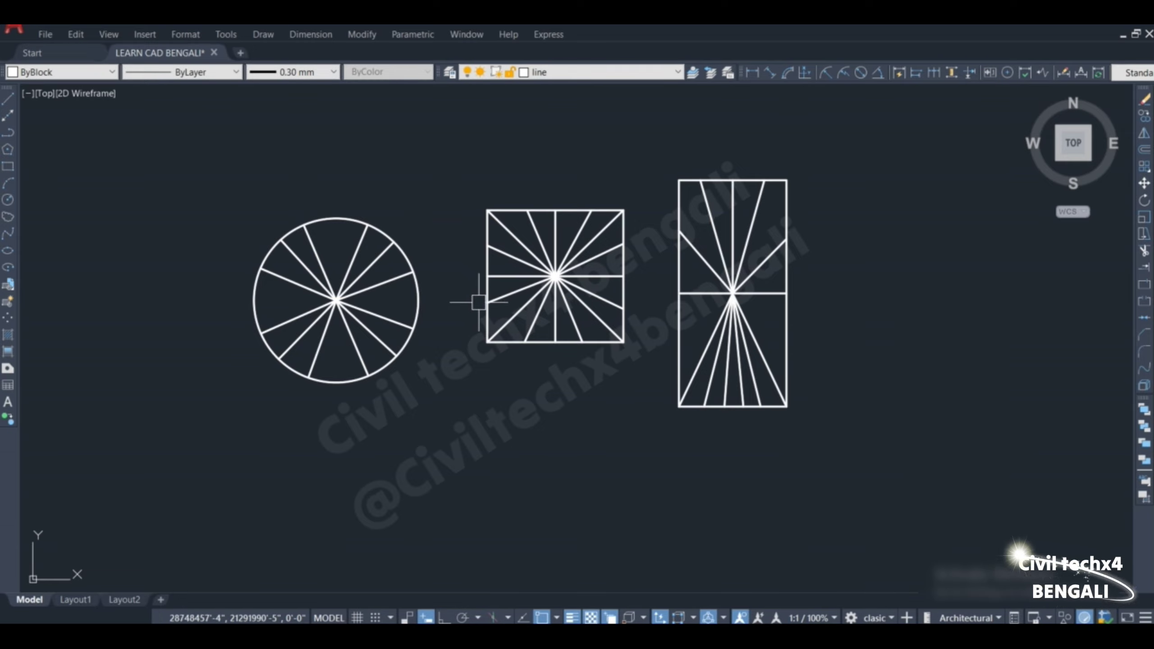
Examine the finished ray fans inside the circle, the square and the tall rectangle.
scroll(478, 302, "down", 2)
scroll(552, 278, "up", 2)
scroll(567, 279, "down", 3)
scroll(528, 277, "up", 3)
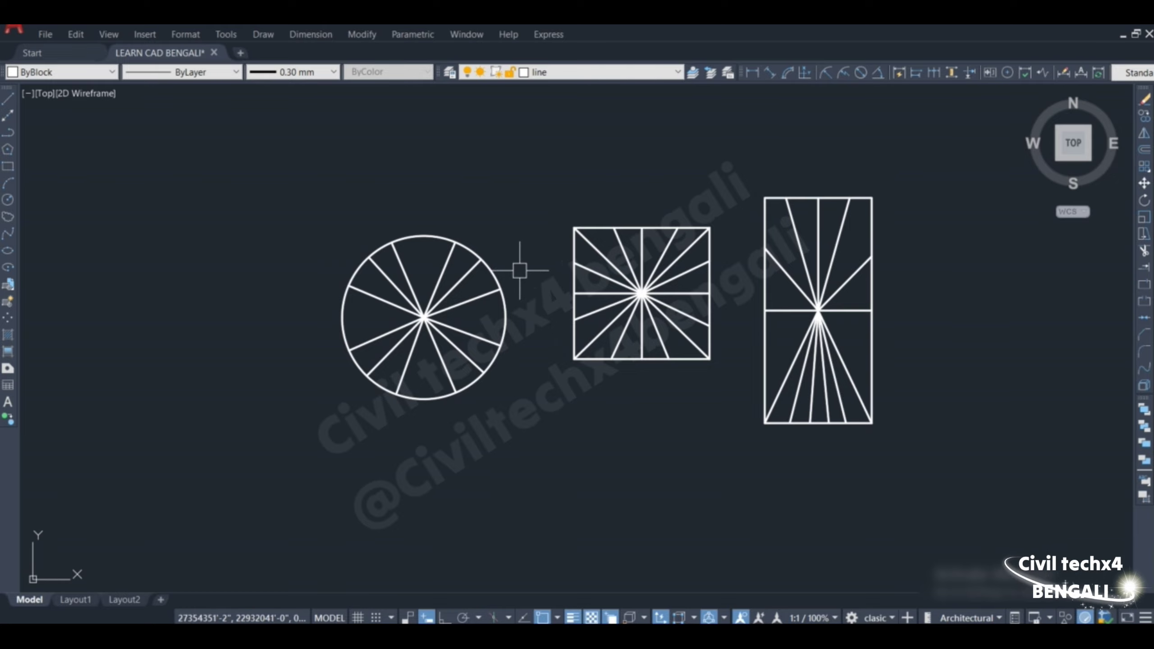
middle_click_drag(564, 281, 451, 294)
scroll(454, 293, "up", 2)
scroll(454, 294, "down", 2)
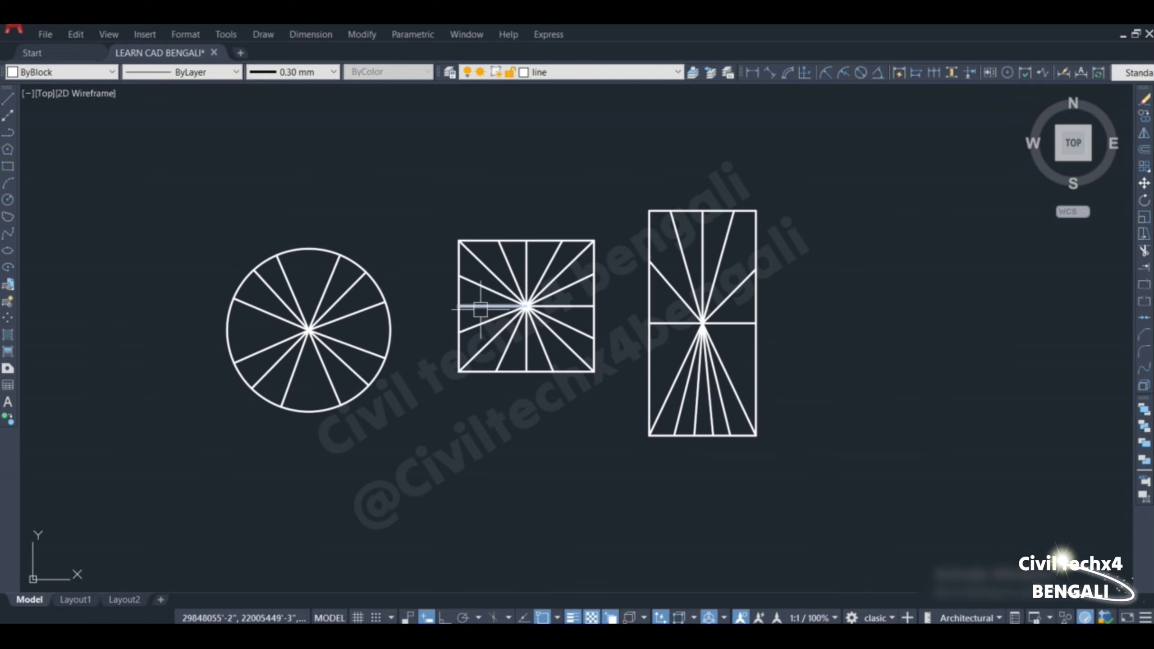
mouse_move(459, 217)
middle_mouse_down()
mouse_move(345, 239)
mouse_move(306, 226)
mouse_move(395, 231)
middle_mouse_up()
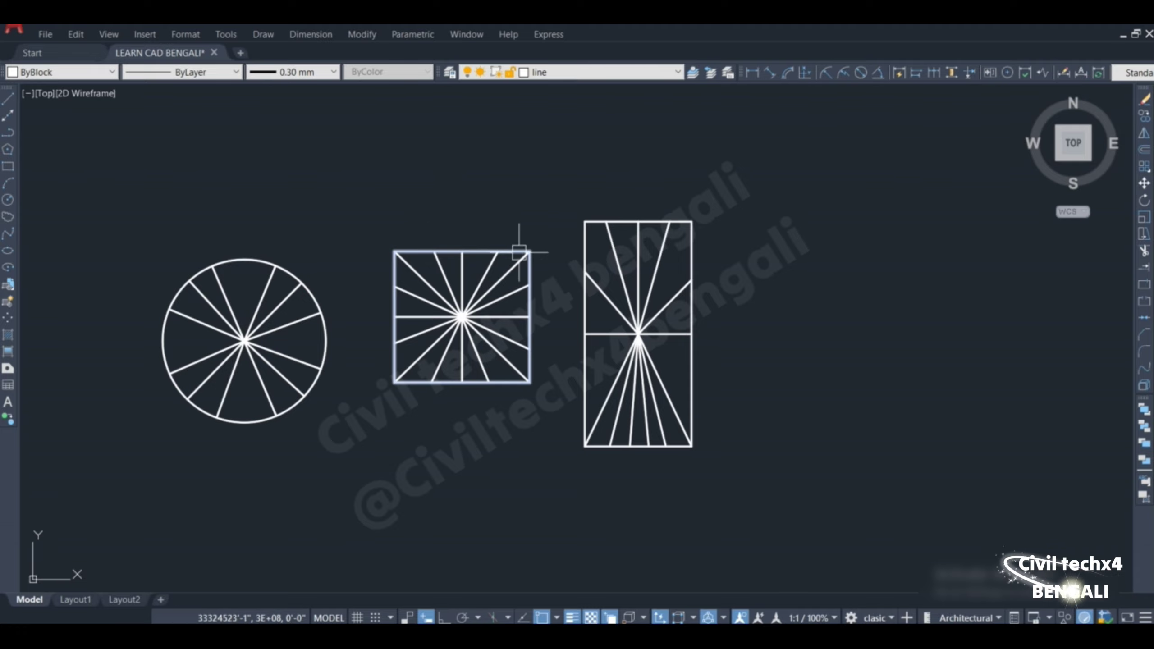
Delete the circle, square and tall rectangle together with their ray fans.
left_click(791, 151)
left_click(122, 538)
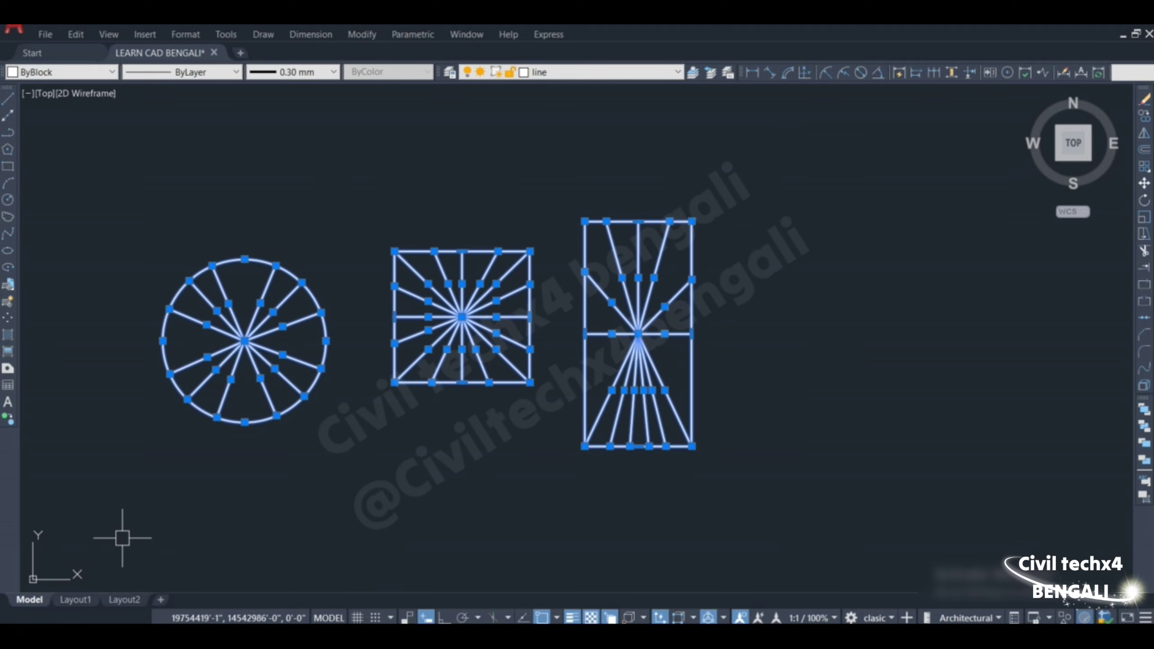
key("Delete")
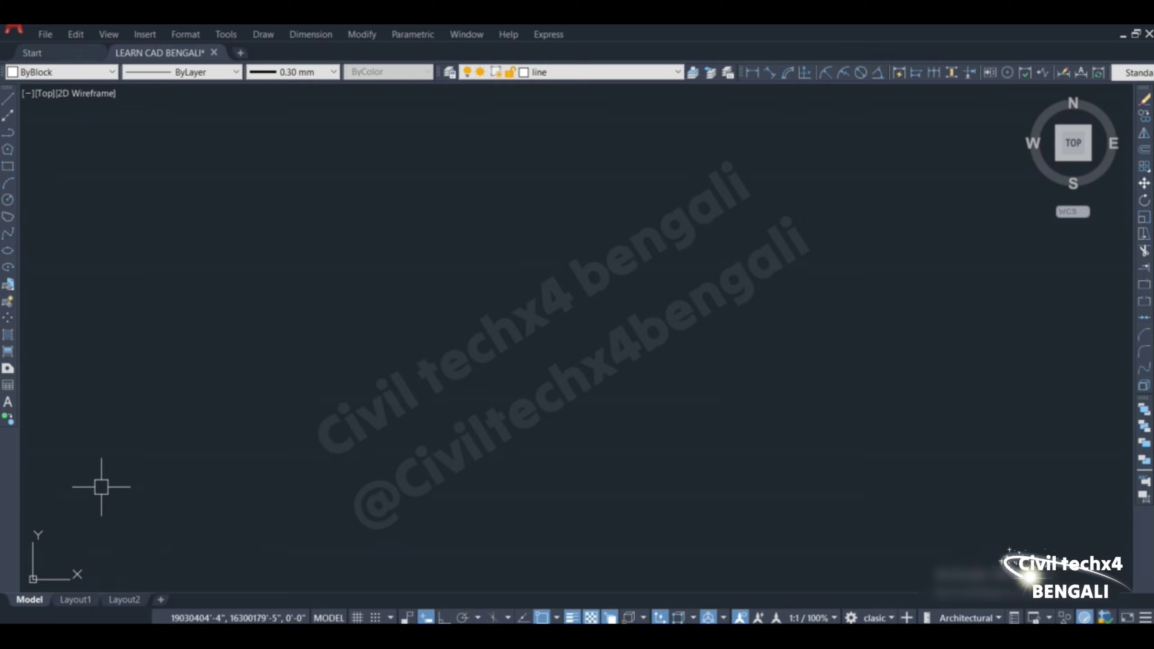
Try to draw a horizontal line 100' long in the empty drawing, and select it.
left_click(11, 103)
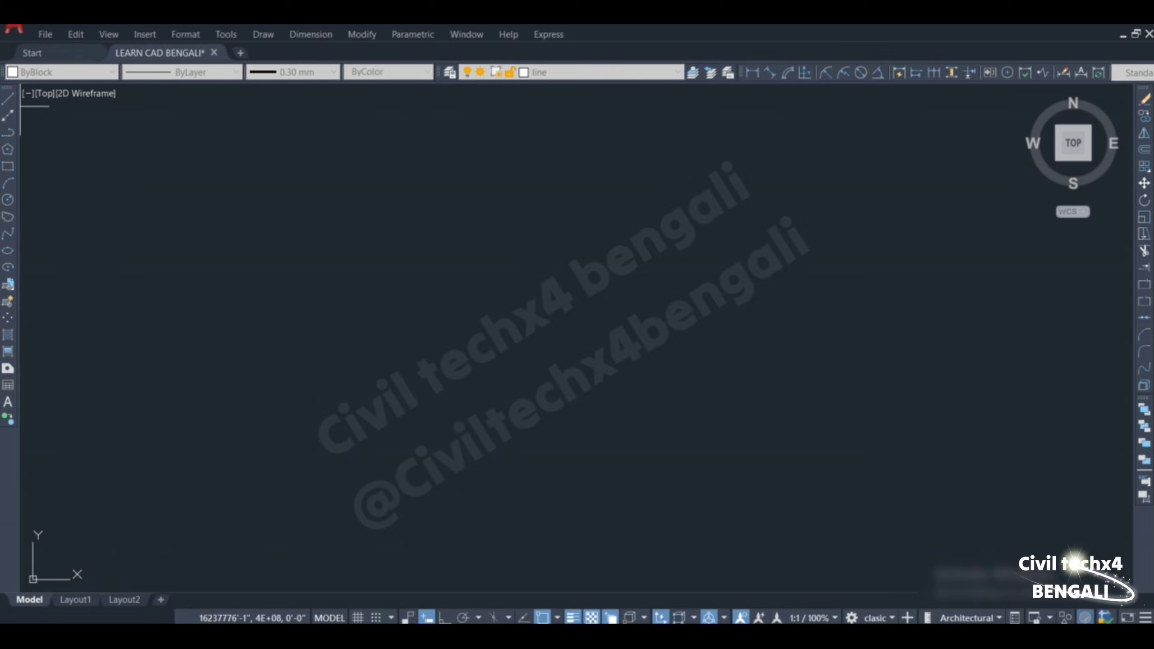
left_click(414, 344)
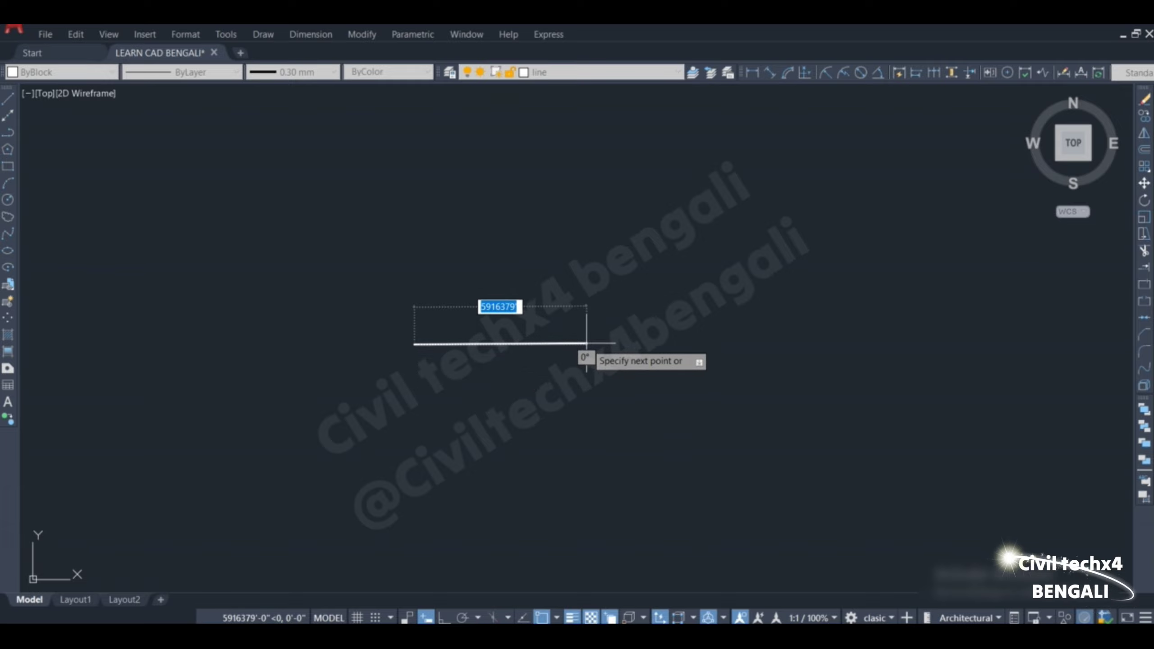
type("100'")
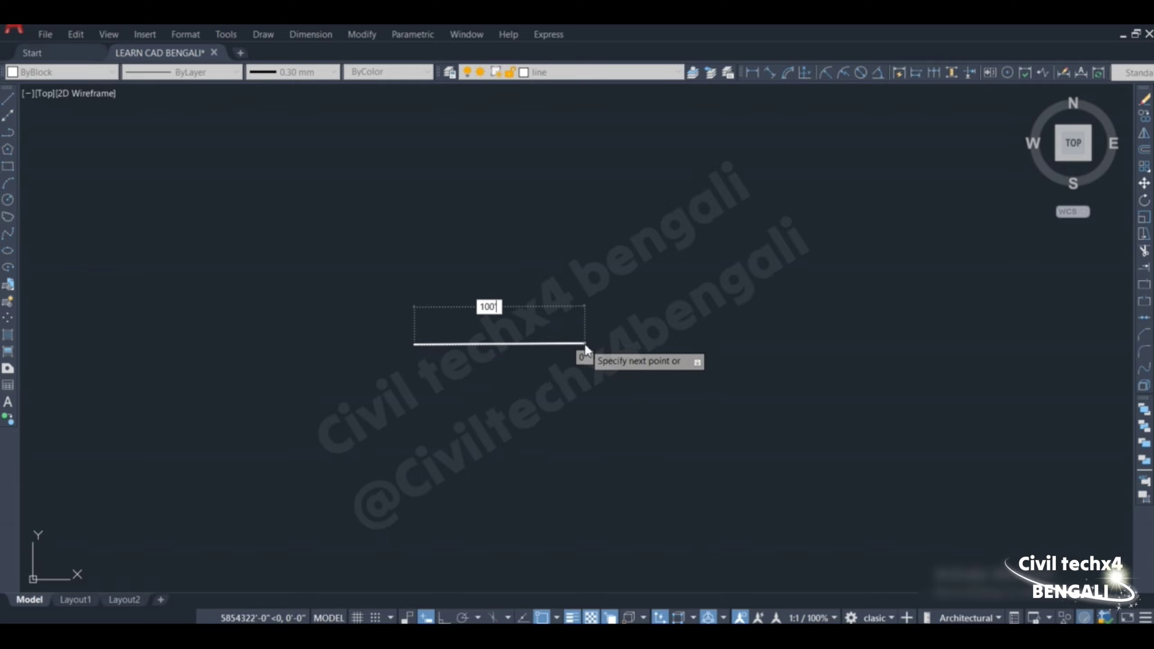
key("Return")
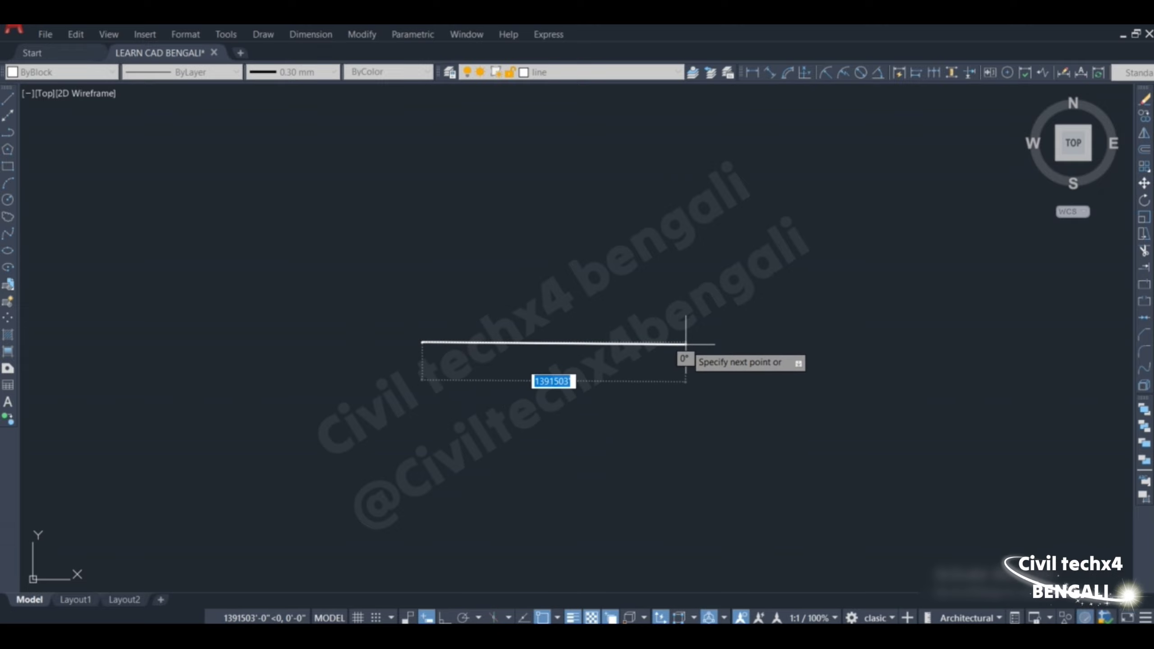
key("Escape")
left_click(530, 323)
left_click(378, 382)
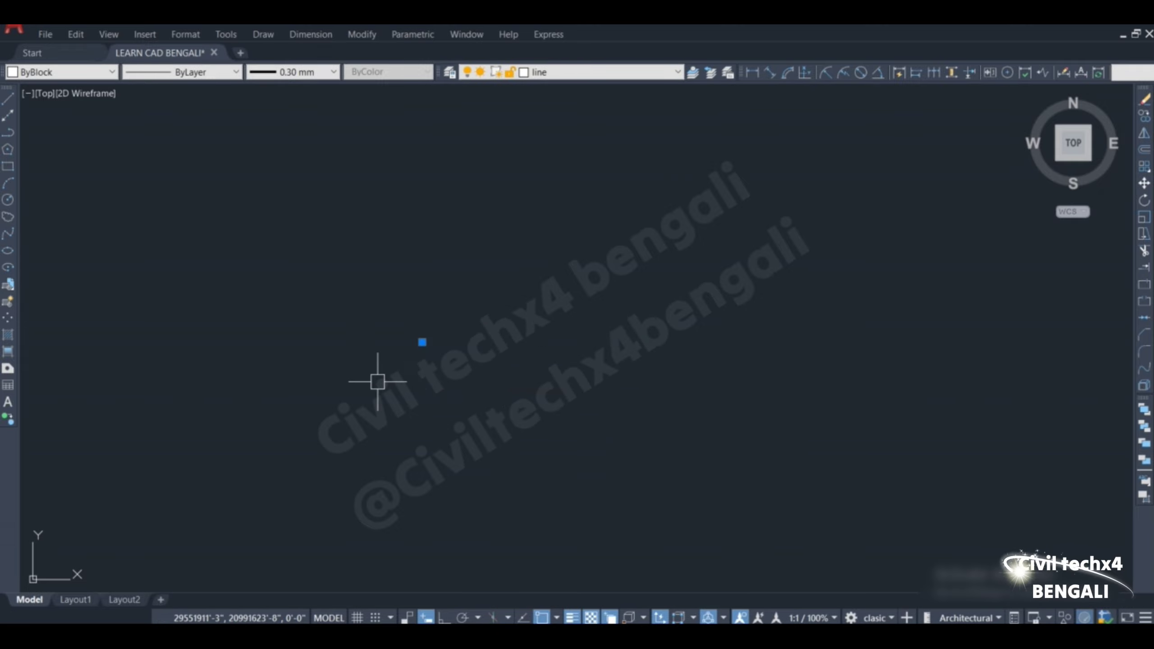
Draw a horizontal line 1000' long with Ortho mode turned on.
left_click(9, 105)
left_click(272, 280)
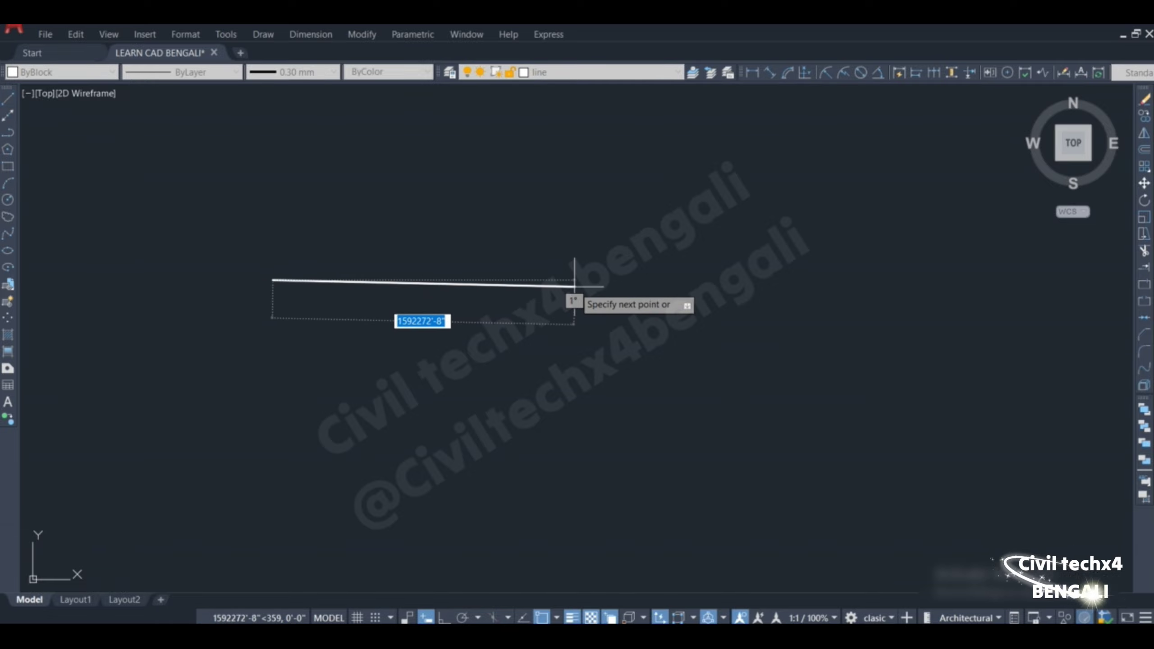
key("F8")
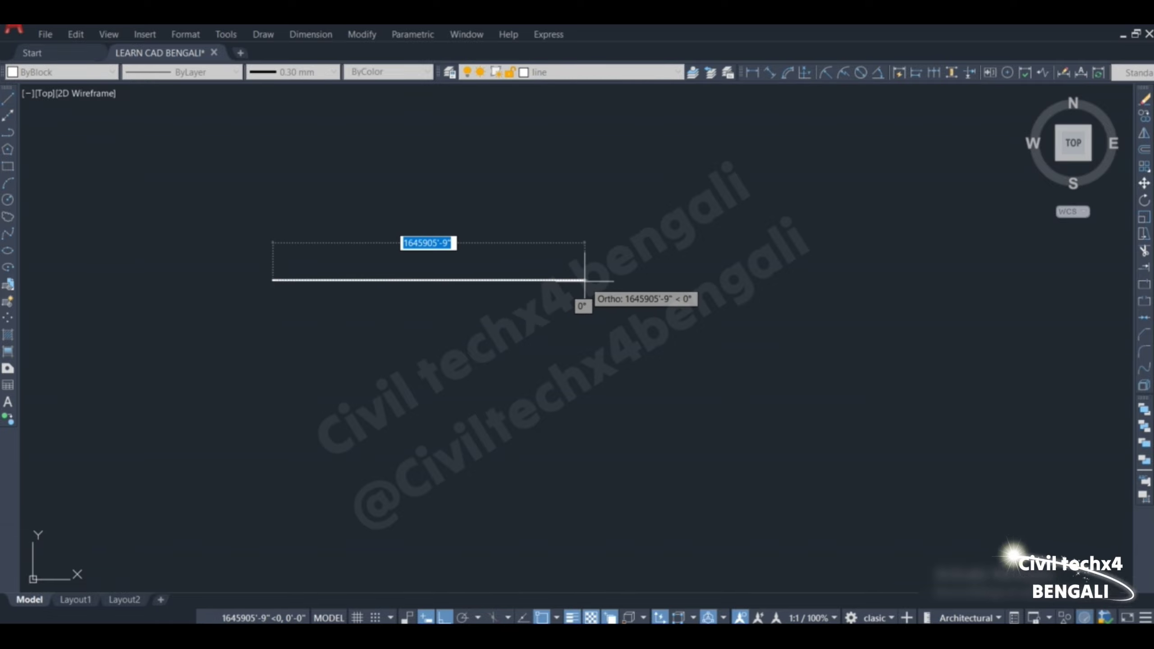
type("000")
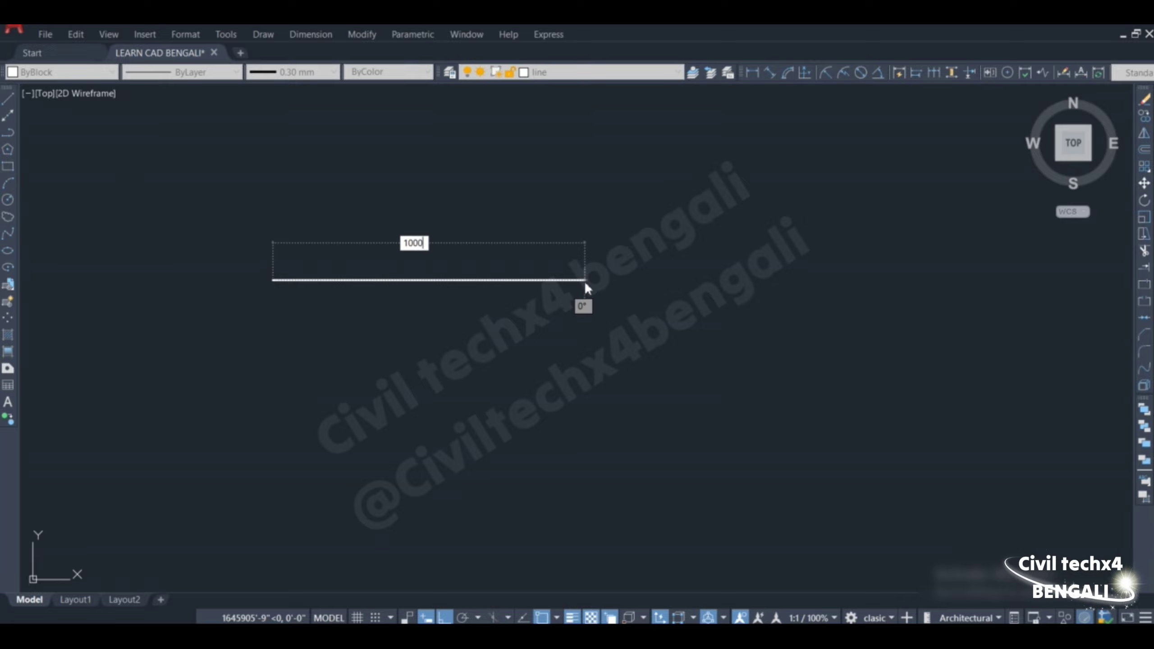
key("Return")
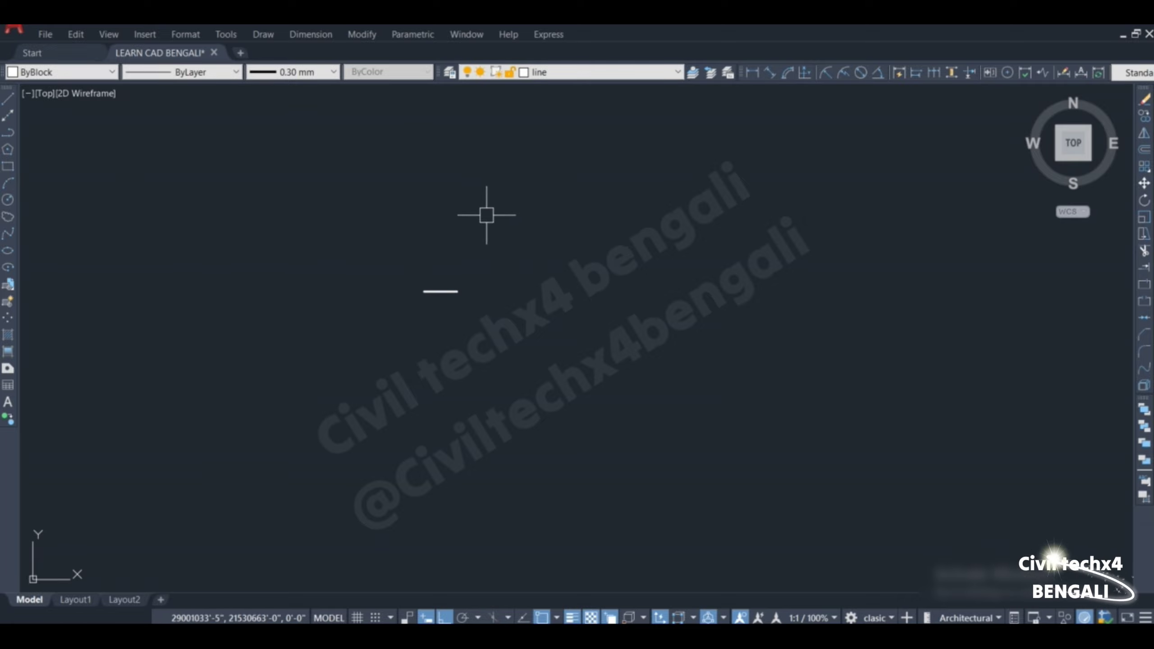
middle_click_drag(349, 420, 454, 269)
scroll(475, 277, "up", 4)
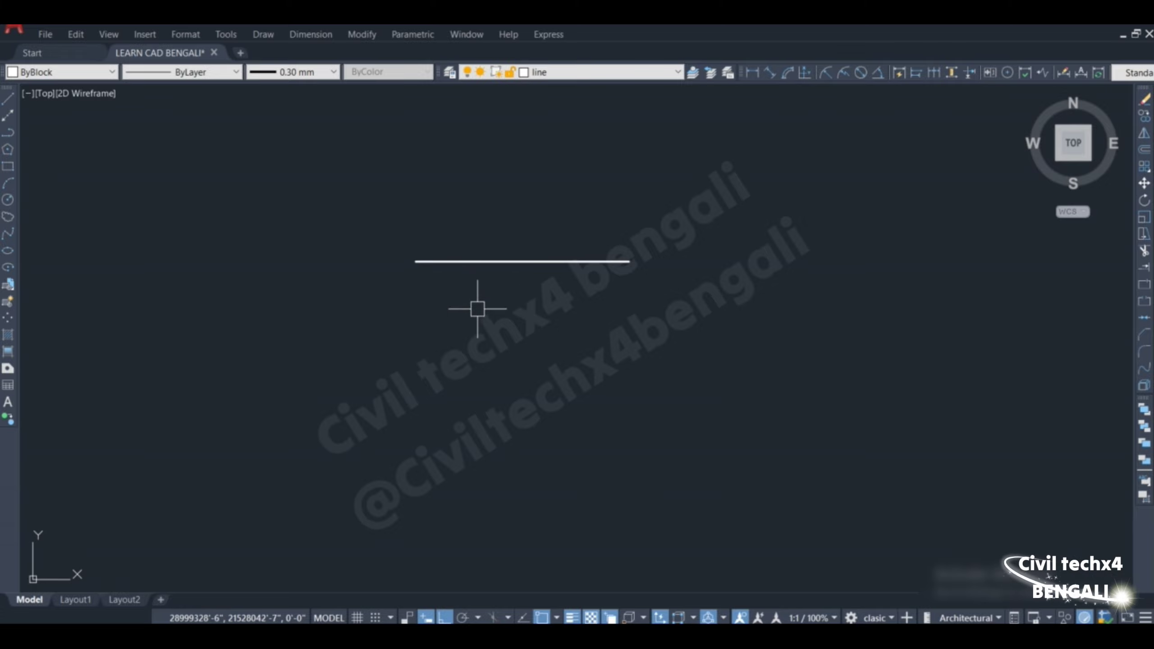
type("l")
key("Return")
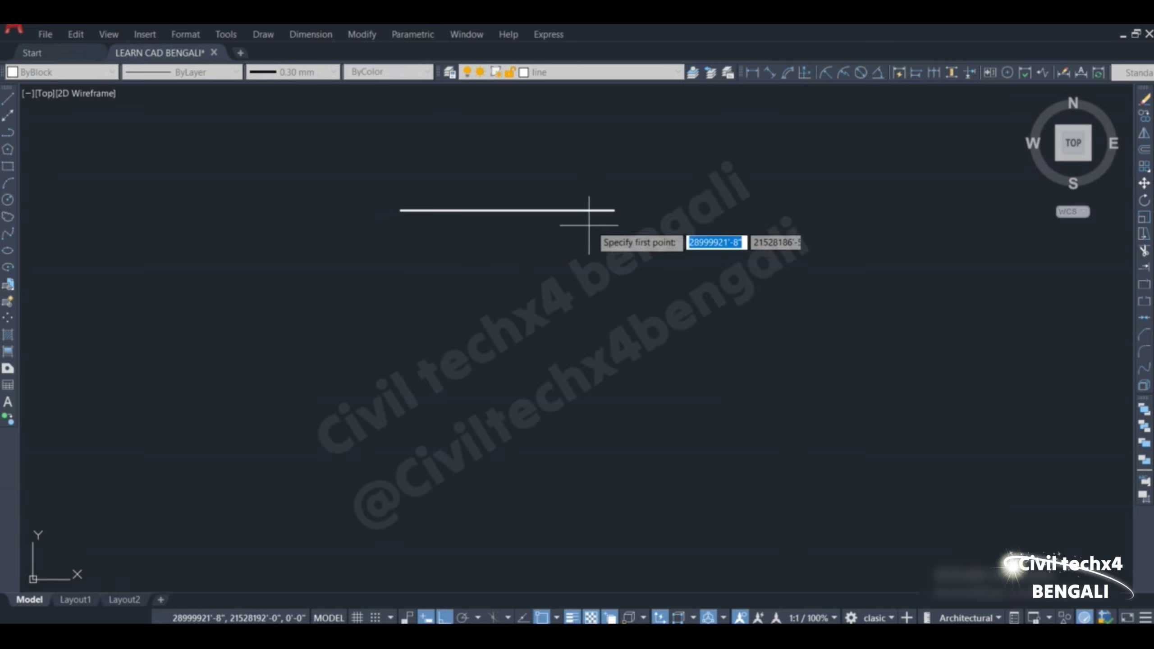
left_click(613, 212)
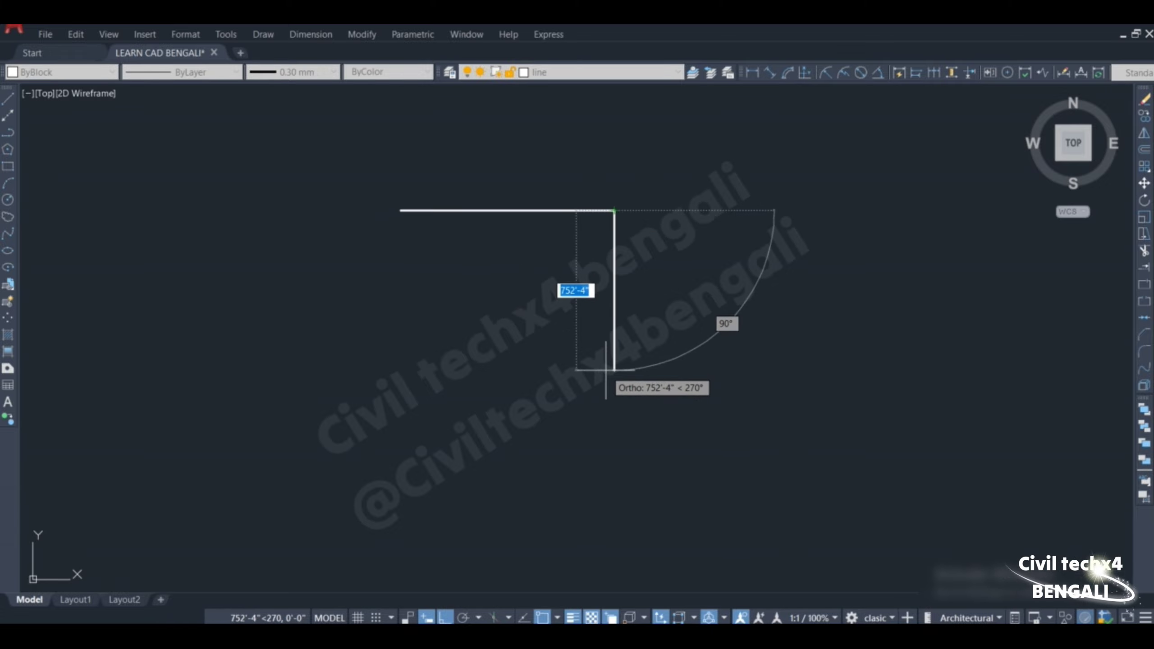
key("Return")
Draw a vertical line down from the horizontal line's midpoint and connect its lower end to the horizontal line's right end.
key("Return")
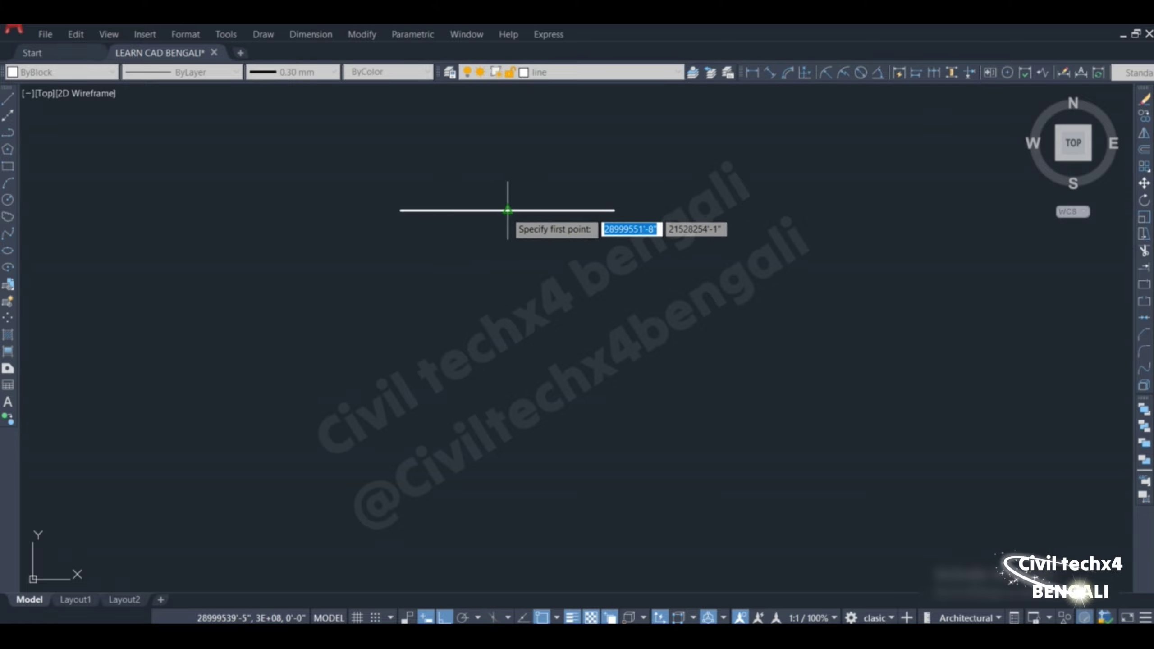
left_click(508, 353)
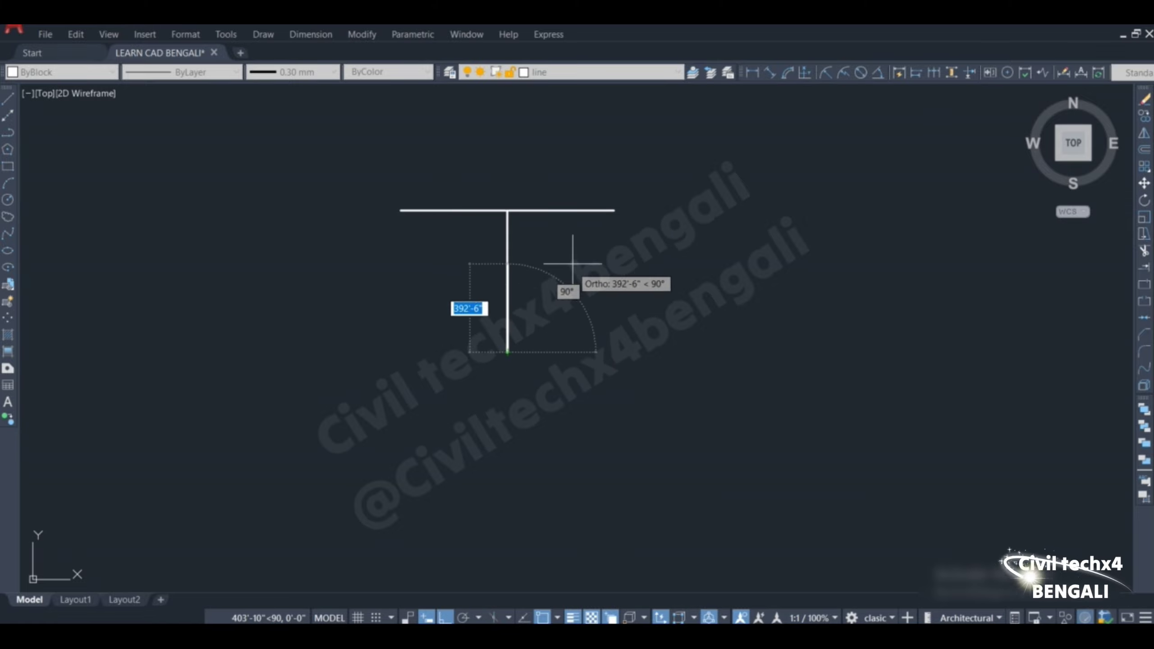
left_click(614, 211)
key("Return")
Close the inverted triangle with a line from its bottom point to the top line's left end, and delete the vertical centre line.
key("Return")
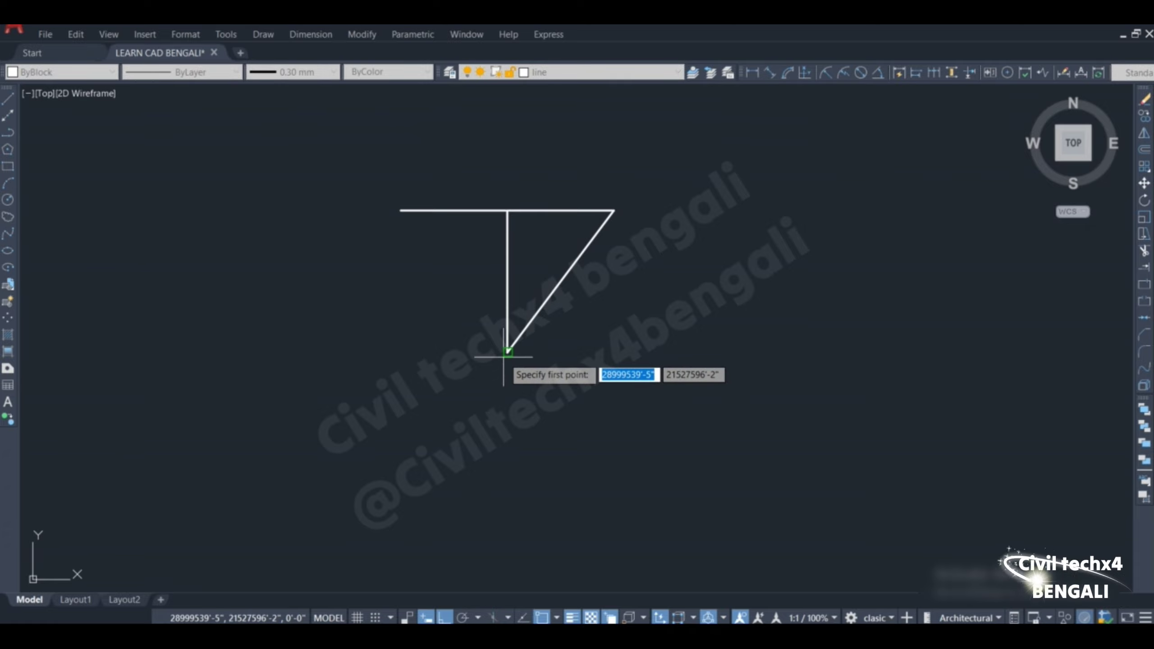
left_click(508, 352)
left_click(400, 210)
key("Return")
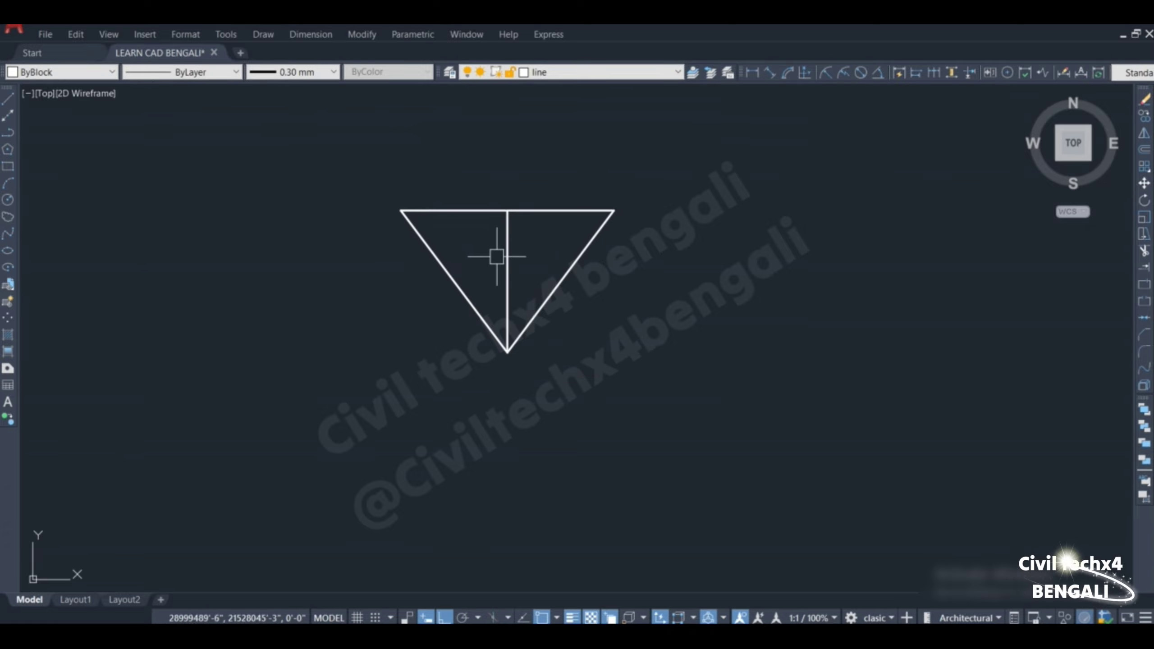
scroll(517, 392, "down", 1)
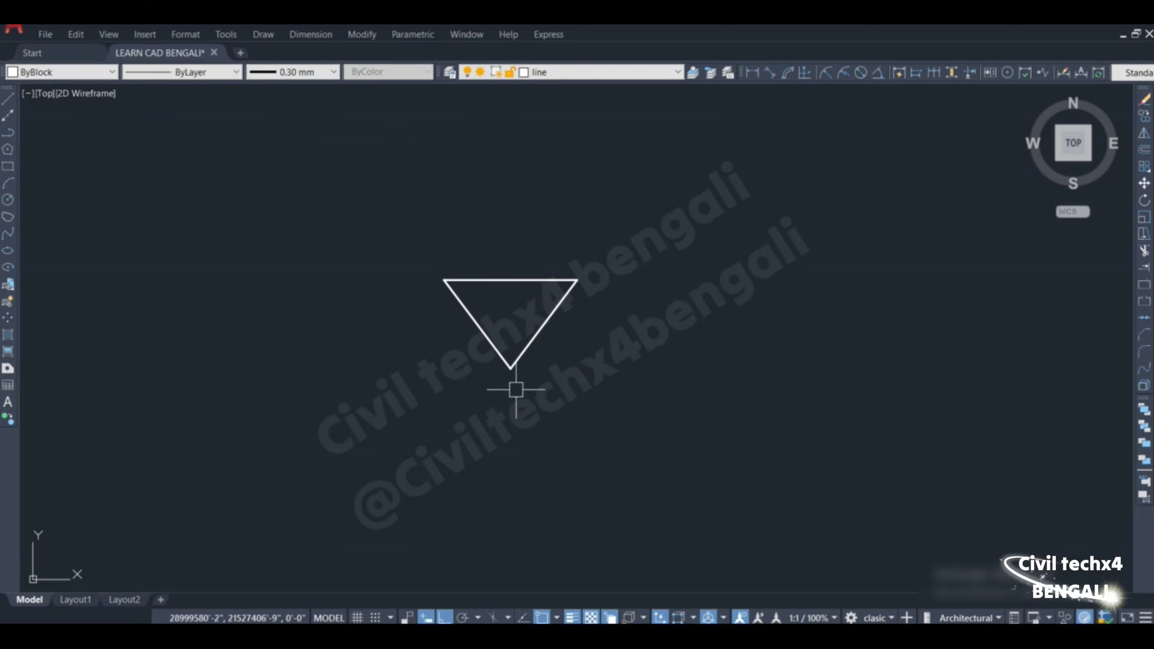
Draw three rays from the triangle's bottom corner: a vertical one through the top edge's midpoint and one crossing that edge on each side.
scroll(515, 291, "up", 3)
middle_click_drag(519, 375, 565, 349)
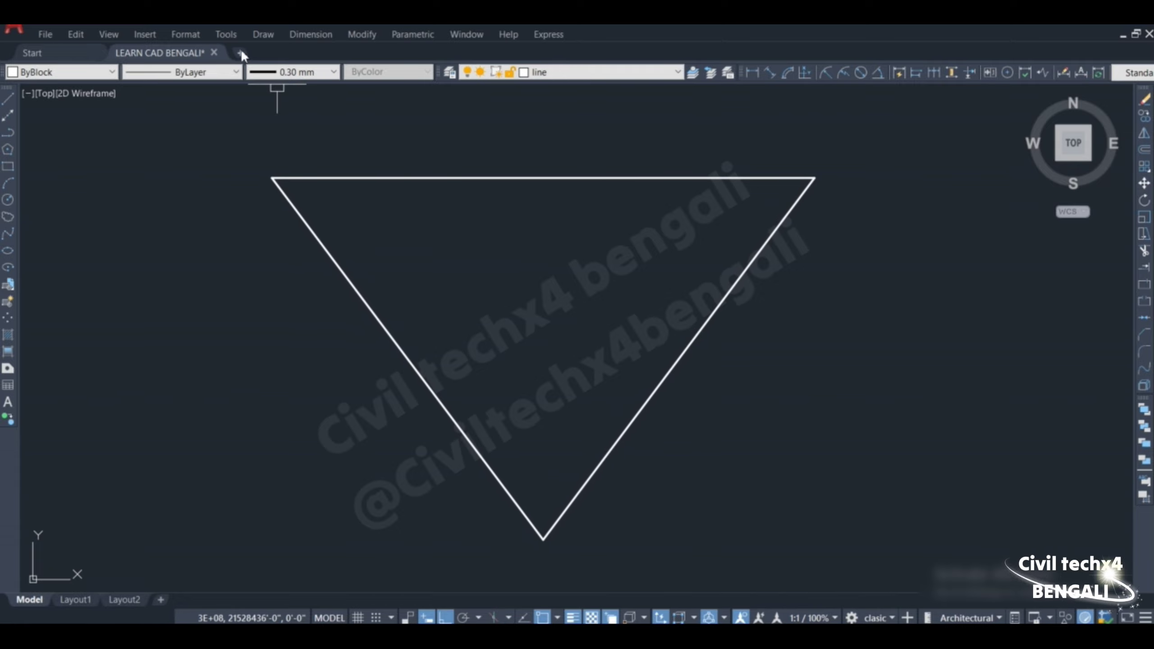
left_click(261, 35)
left_click(278, 85)
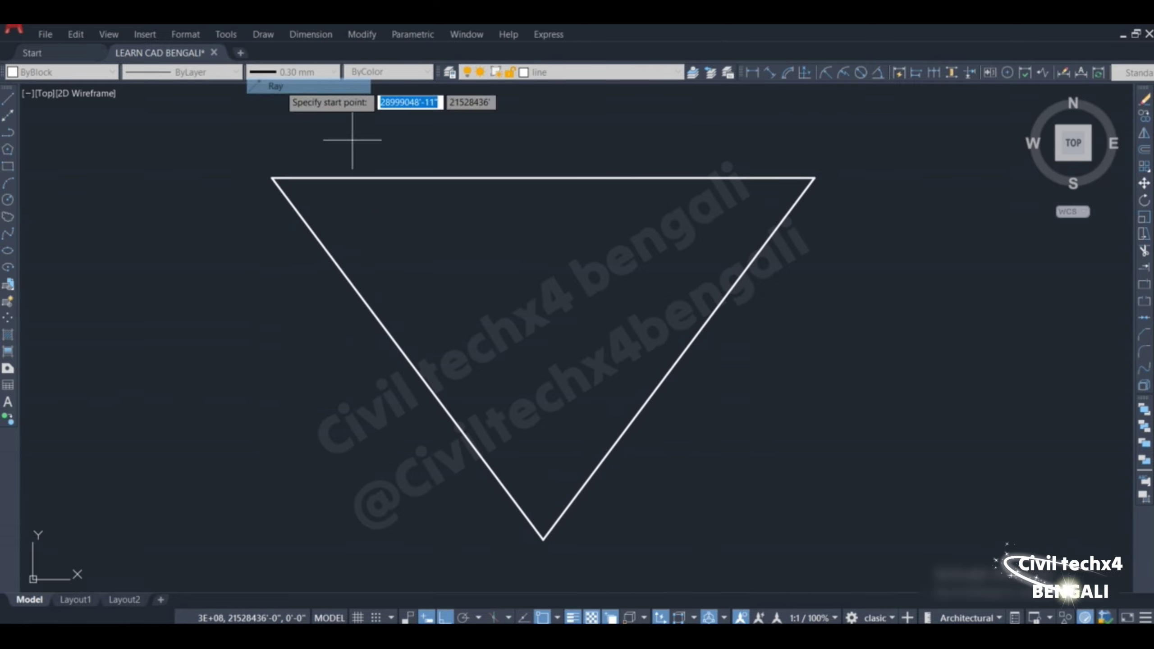
left_click(542, 539)
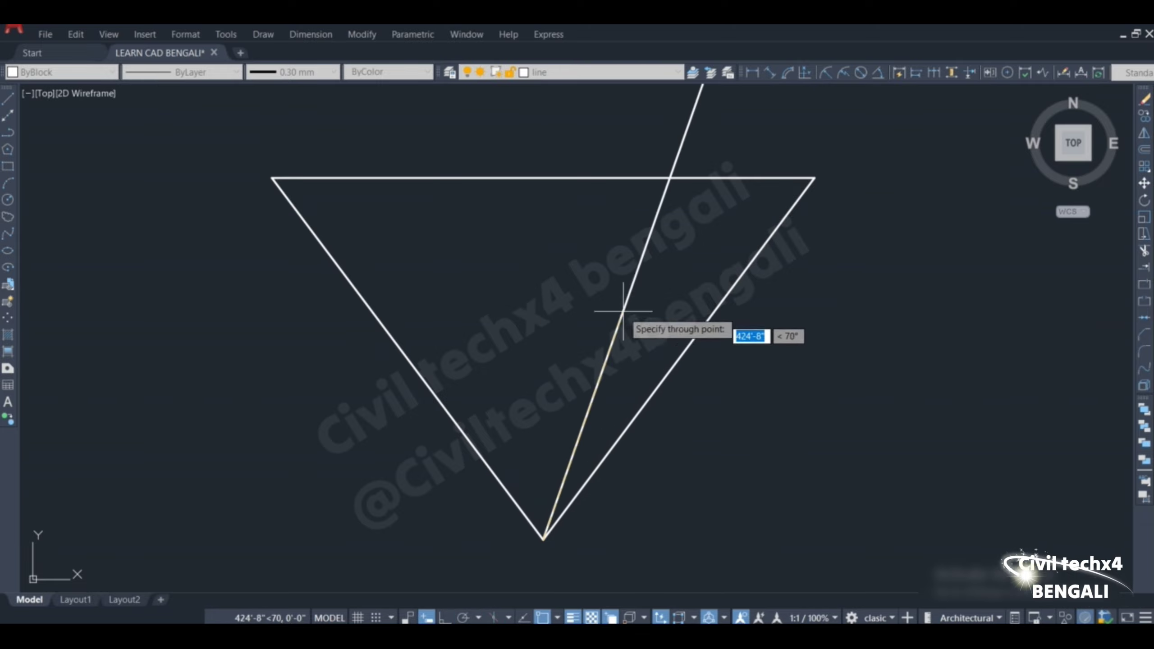
left_click(542, 179)
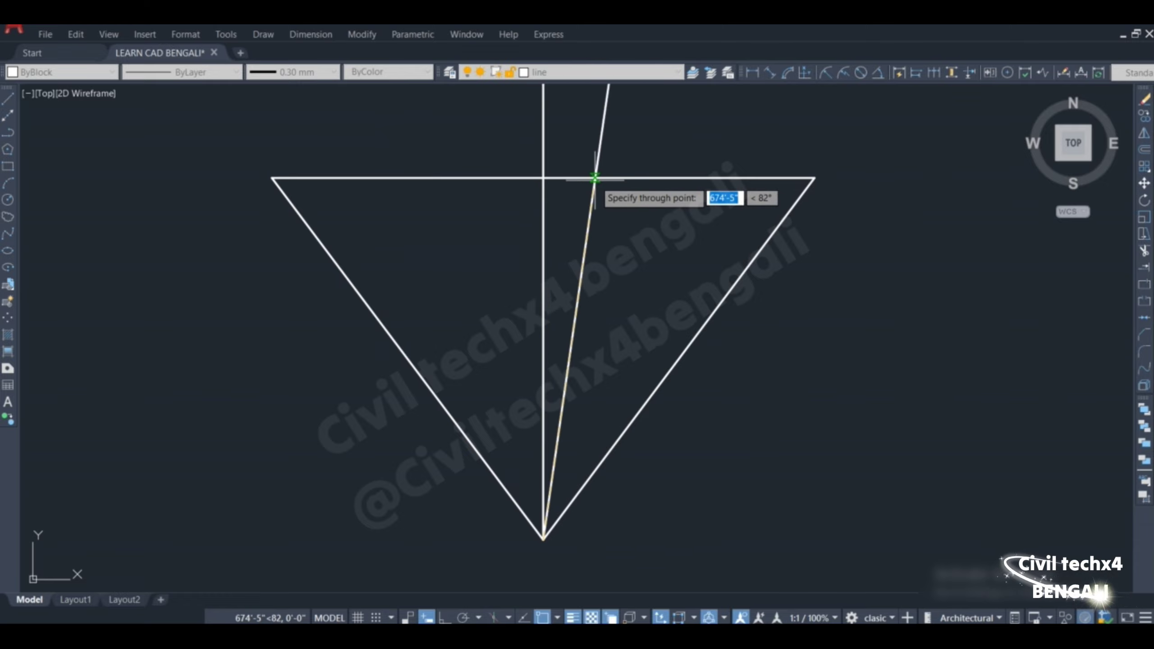
left_click(668, 177)
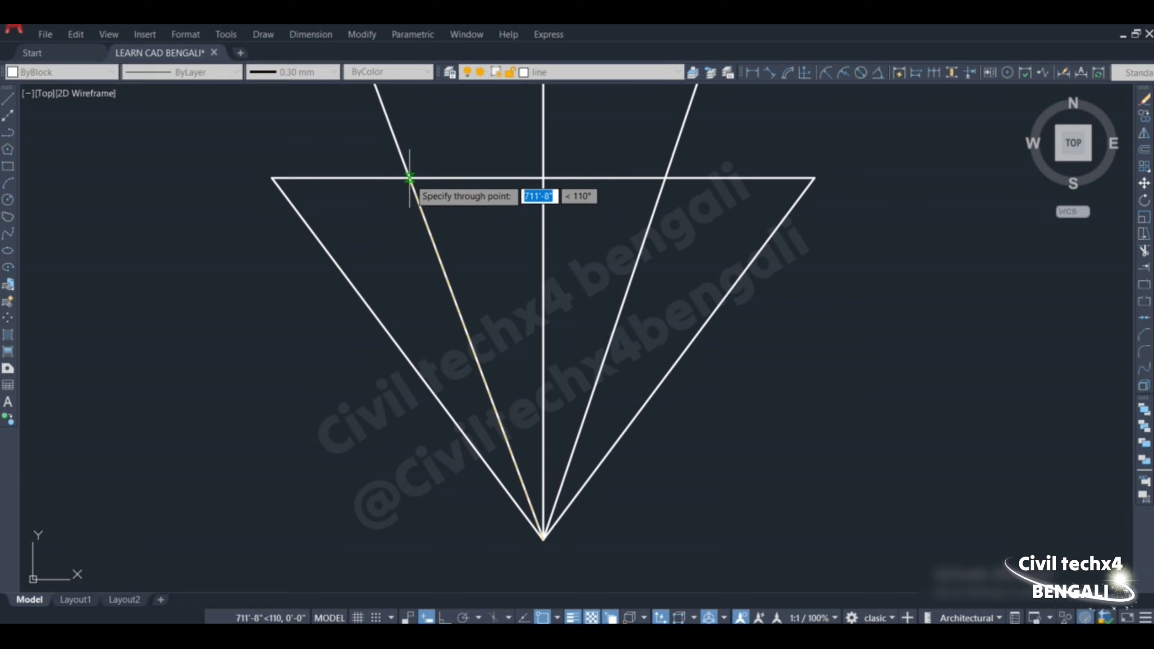
left_click(410, 177)
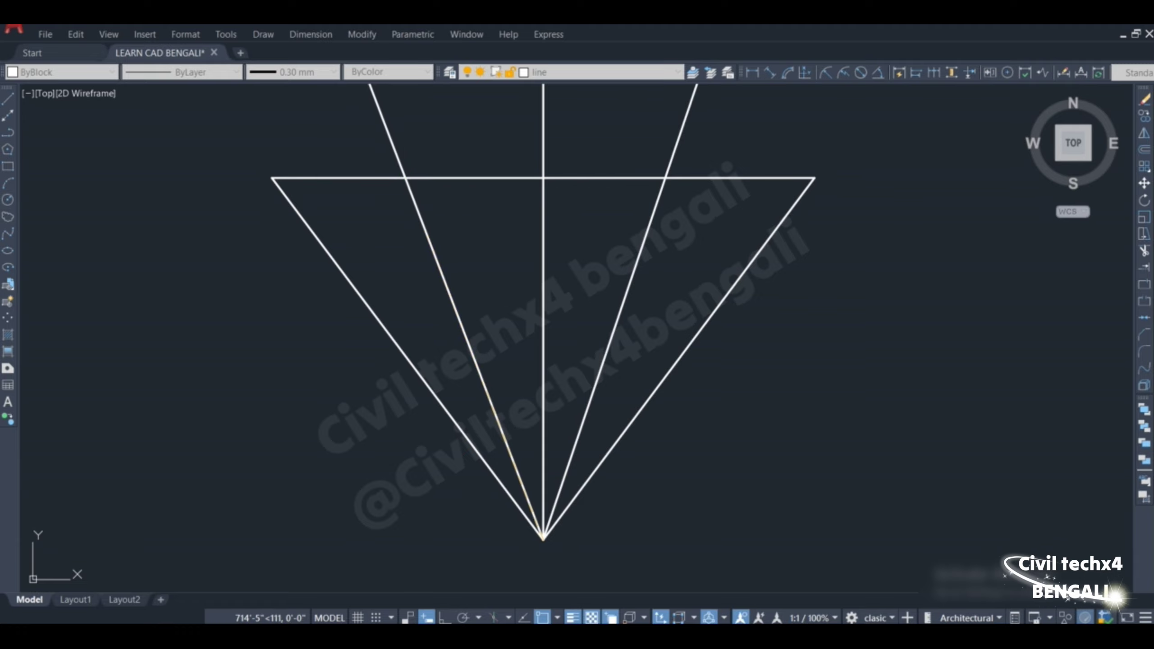
Add six more rays from the bottom corner through the right half of the triangle's top edge, fanned between the existing lines.
left_click(740, 186)
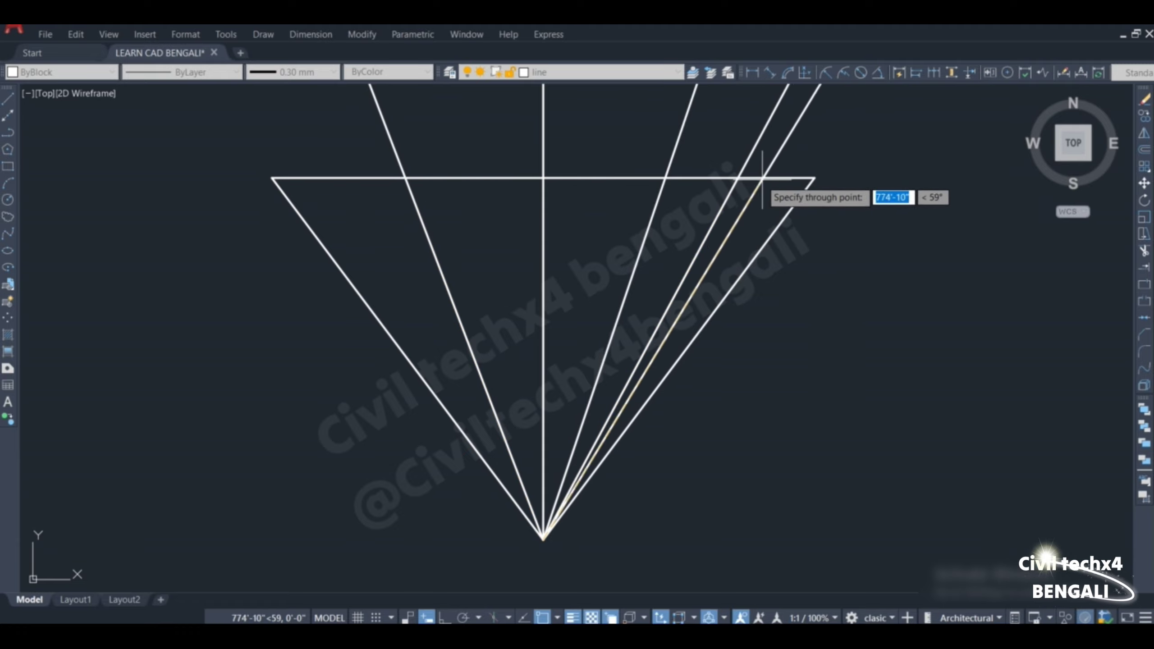
left_click(773, 178)
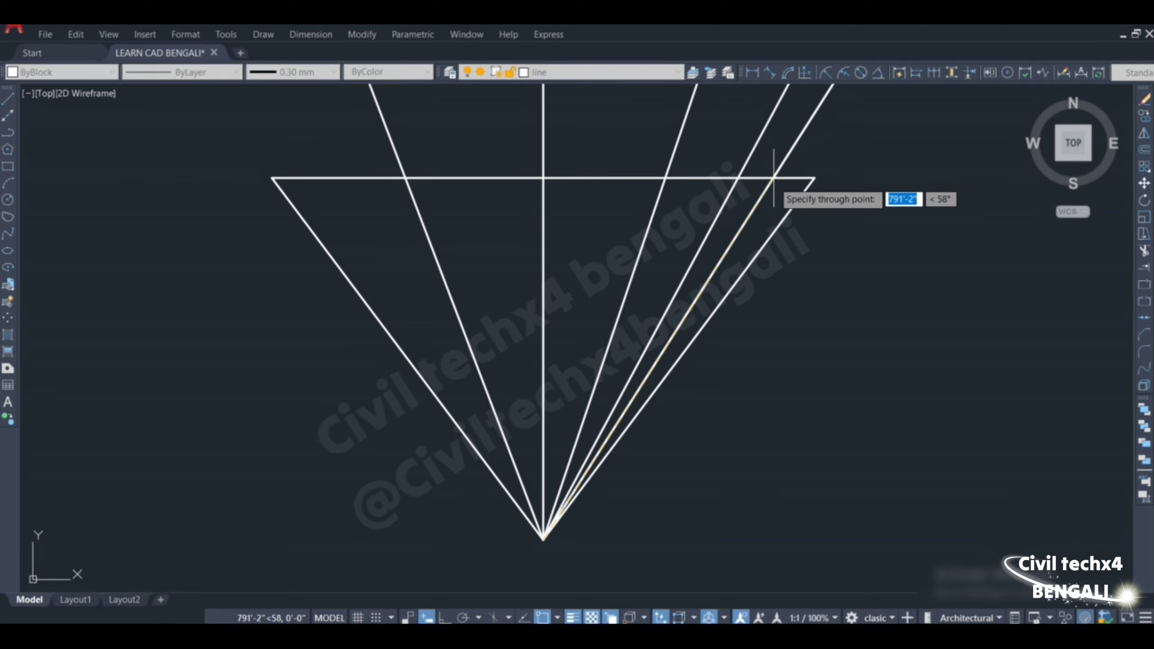
left_click(703, 179)
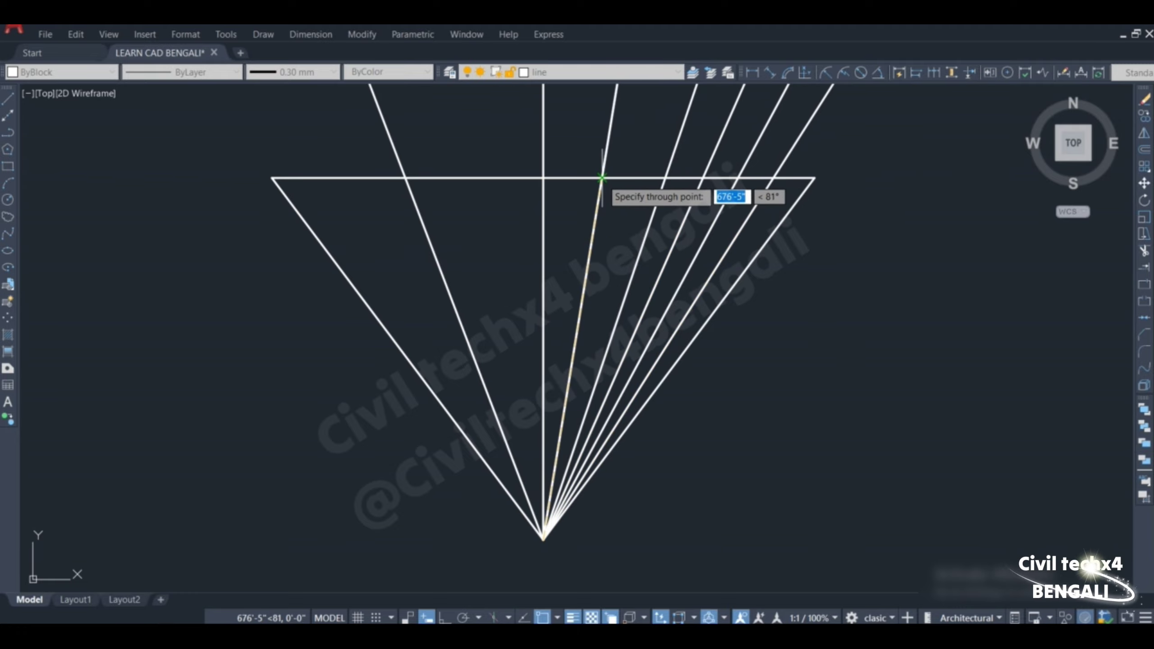
left_click(601, 177)
left_click(634, 178)
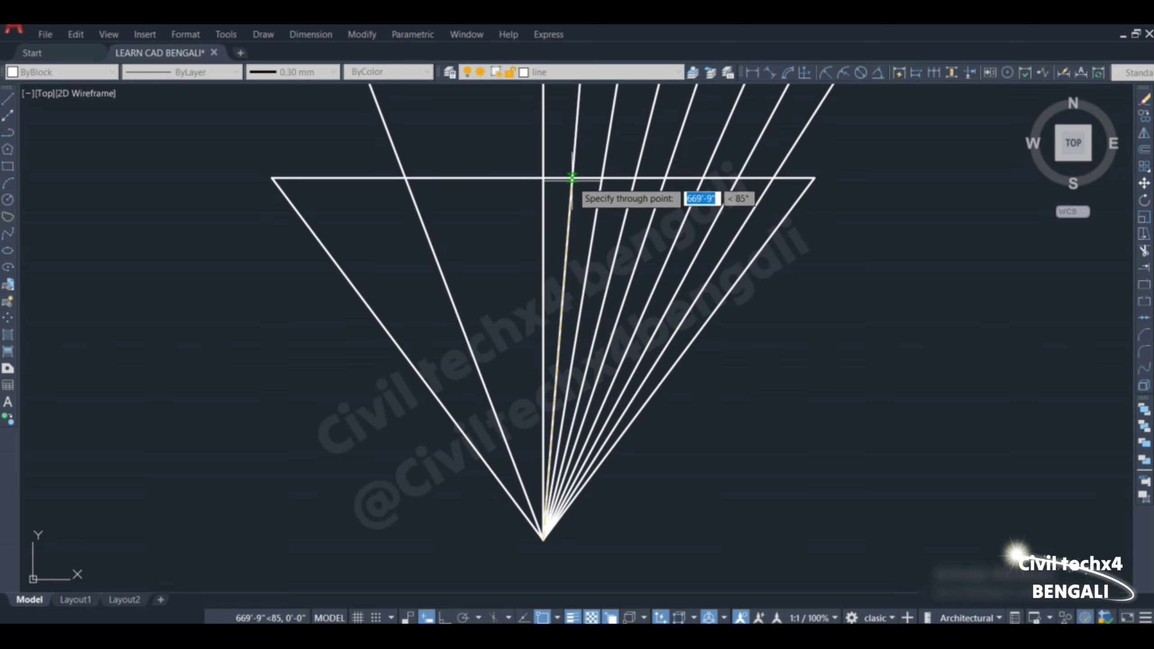
left_click(572, 177)
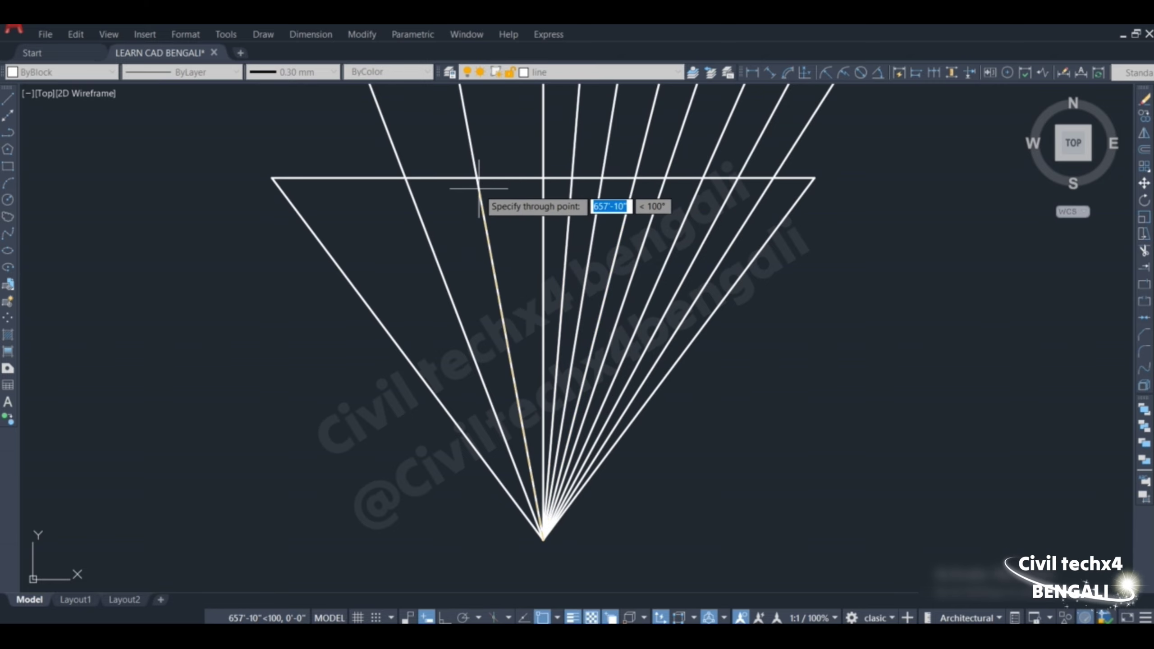
Add five more rays from the bottom corner through the left half of the triangle and finish the Ray command.
left_click(477, 188)
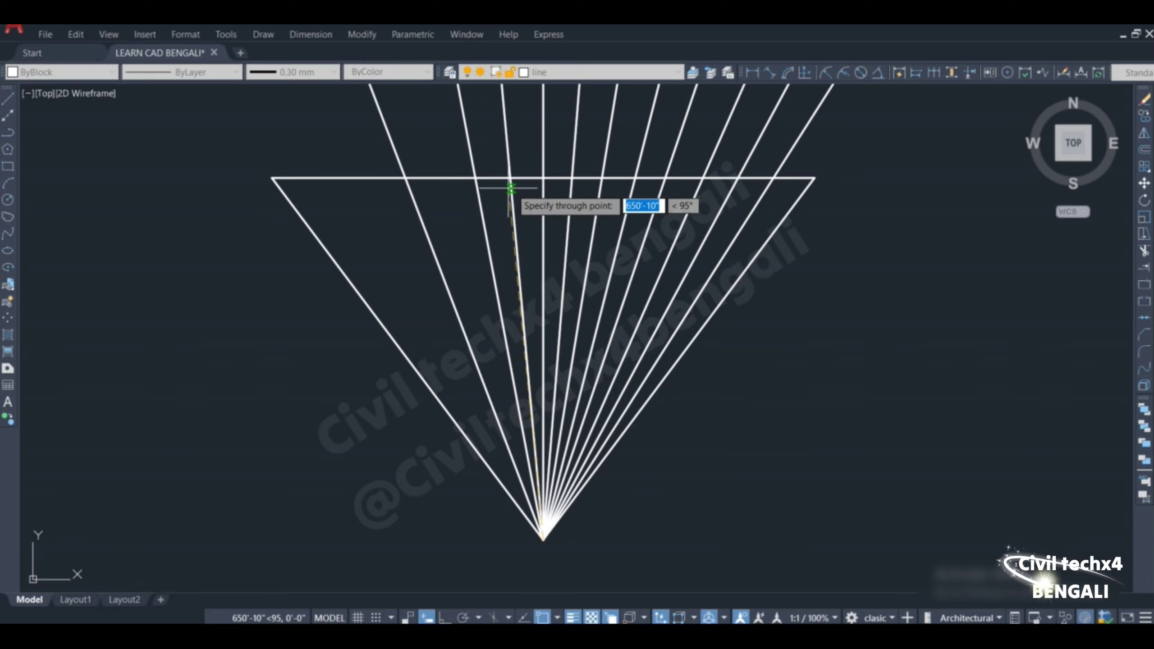
left_click(510, 188)
left_click(449, 195)
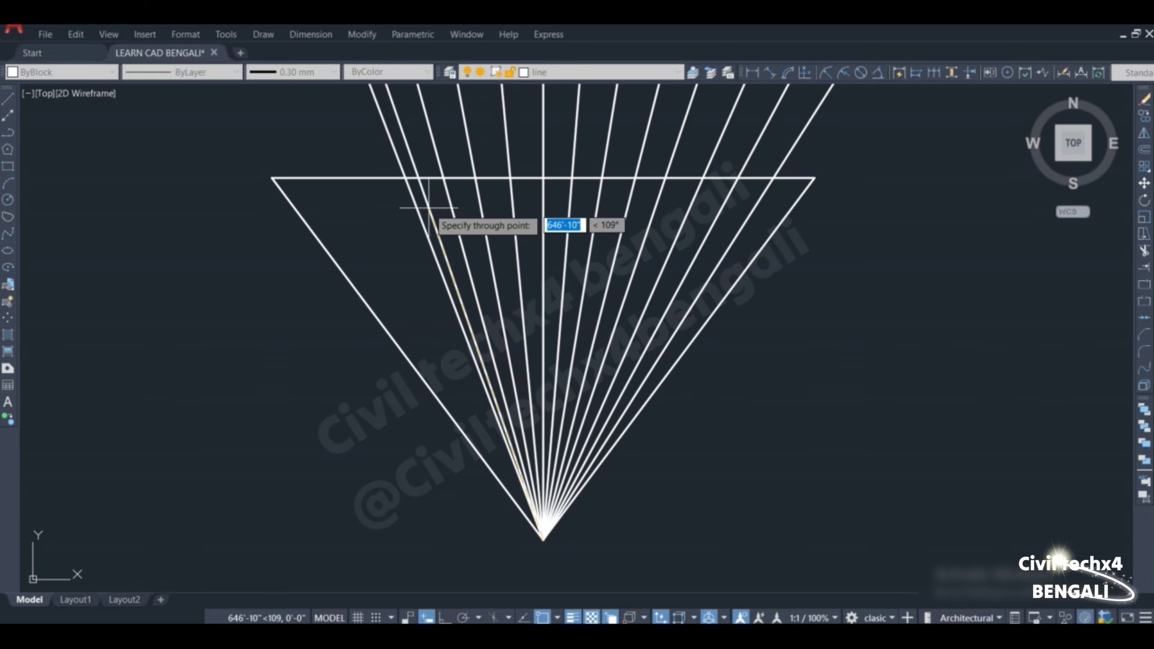
left_click(387, 222)
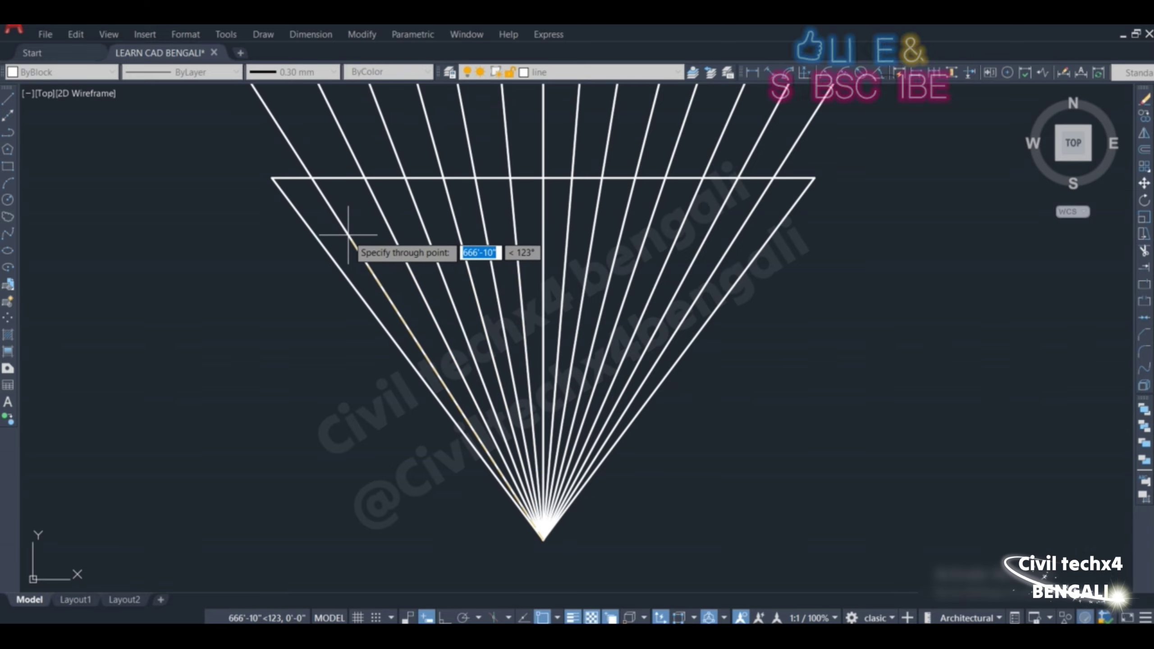
left_click(349, 235)
key("Escape")
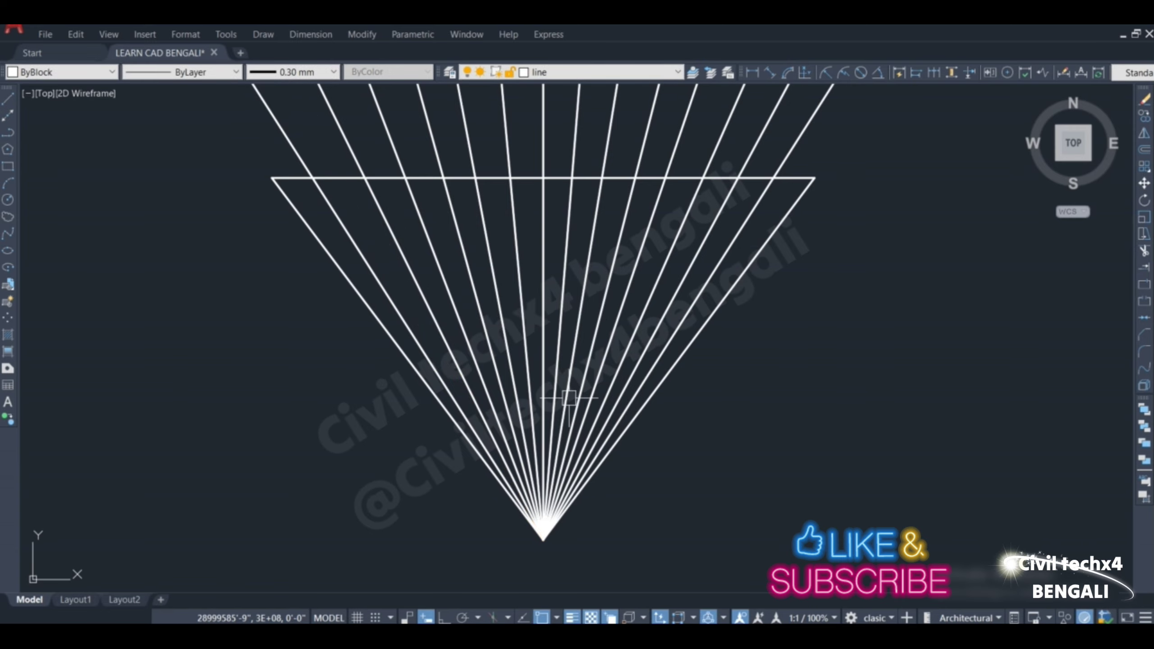
scroll(568, 409, "down", 2)
scroll(571, 326, "up", 4)
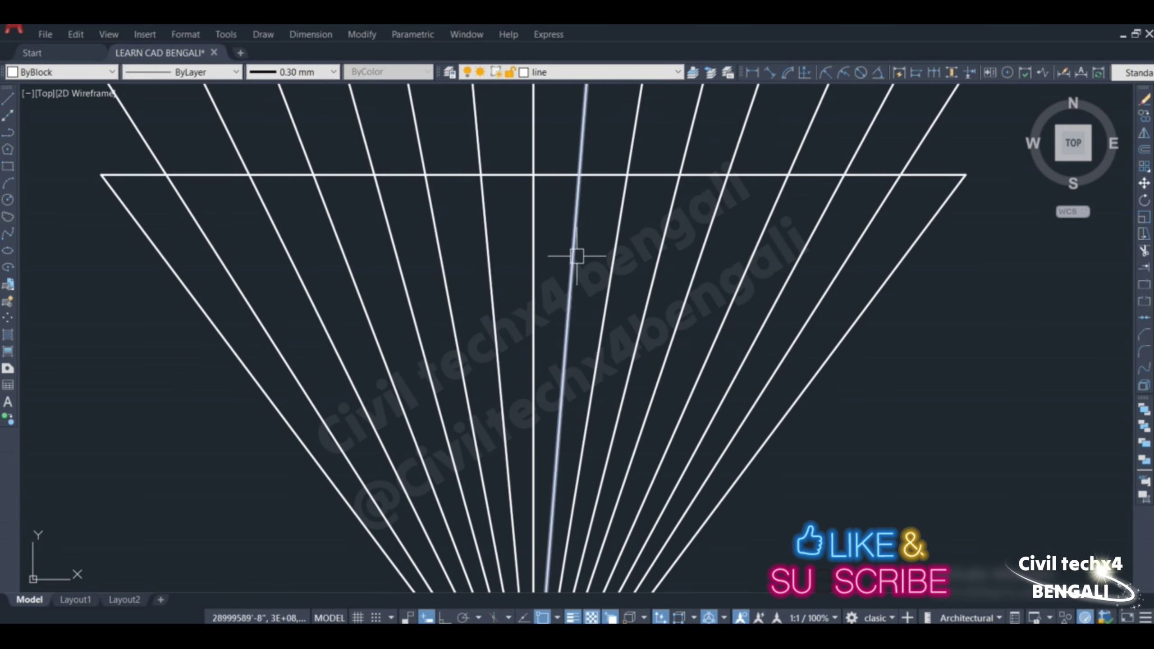
scroll(580, 252, "down", 2)
mouse_move(552, 452)
middle_mouse_down()
mouse_move(545, 372)
mouse_move(554, 491)
mouse_move(551, 404)
middle_mouse_up()
scroll(564, 455, "down", 2)
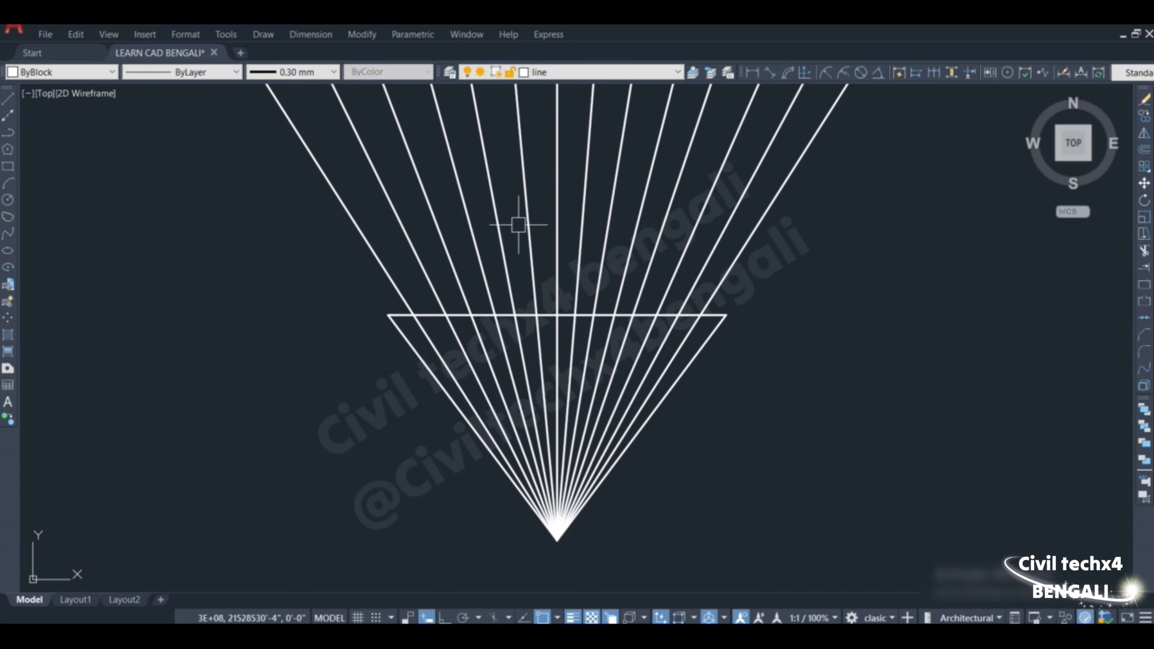
left_click(263, 35)
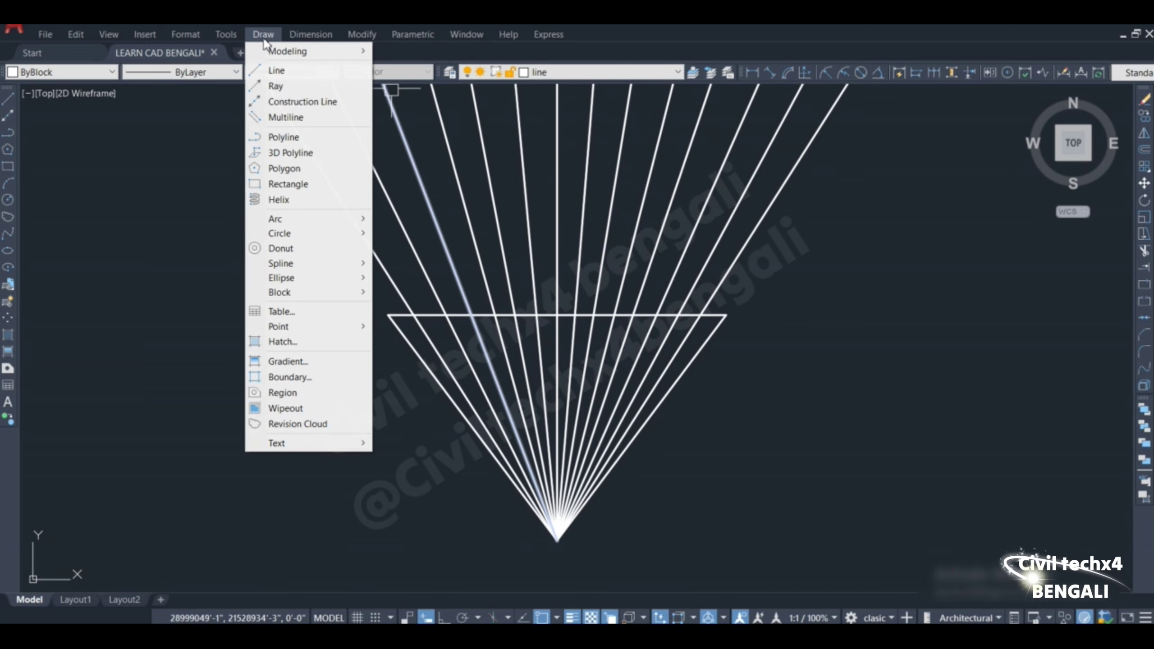
mouse_move(361, 34)
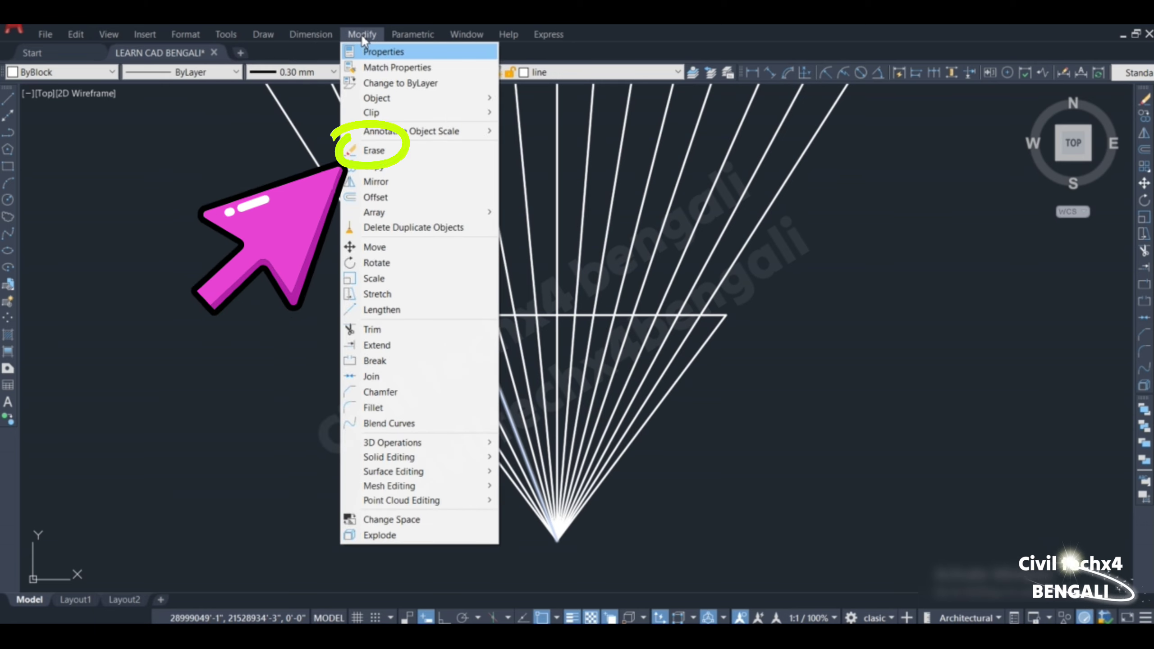
left_click(386, 151)
left_click(775, 197)
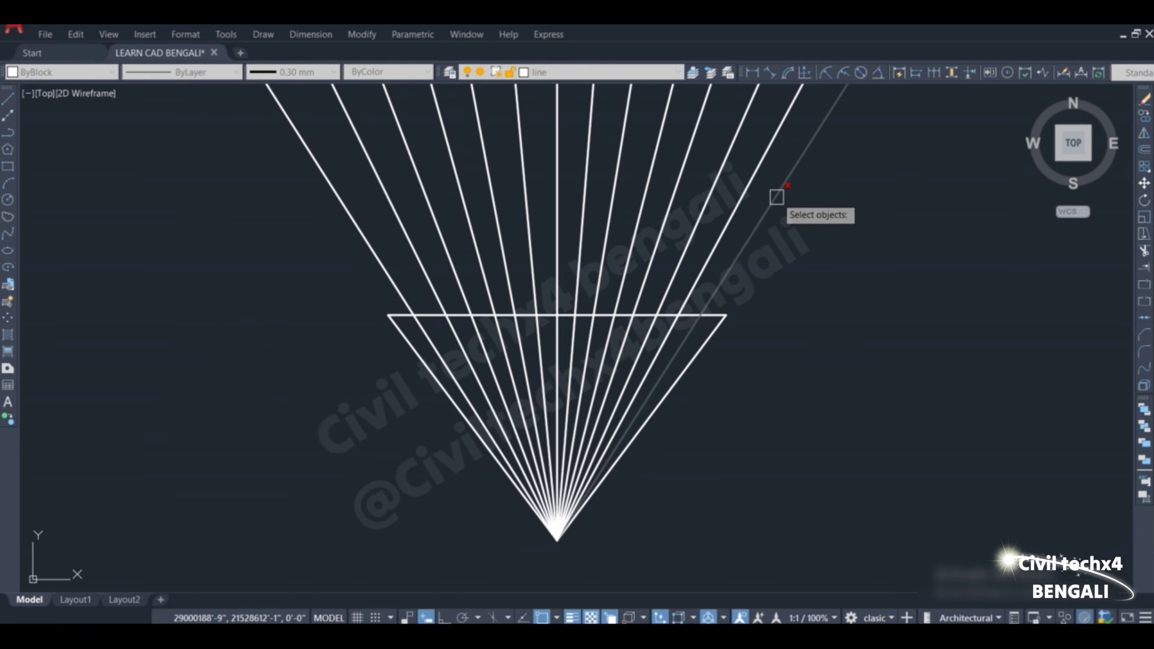
key("Return")
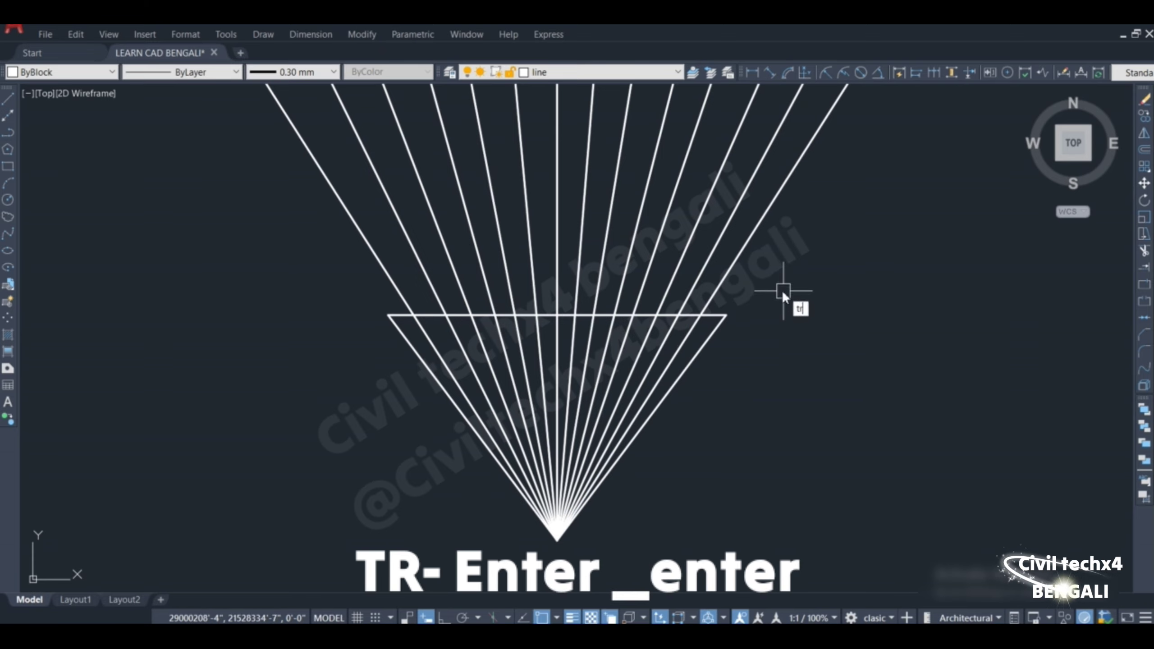
Trim off the portions of all the rays that extend above the triangle's top edge.
type("tr")
key("Return")
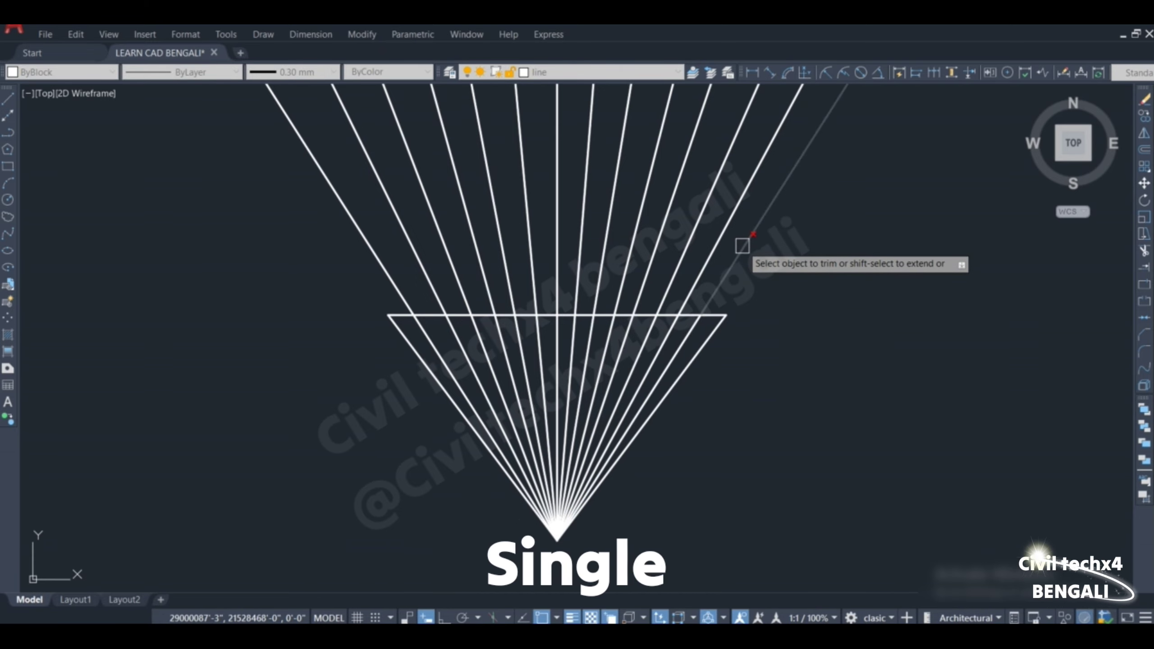
left_click(742, 246)
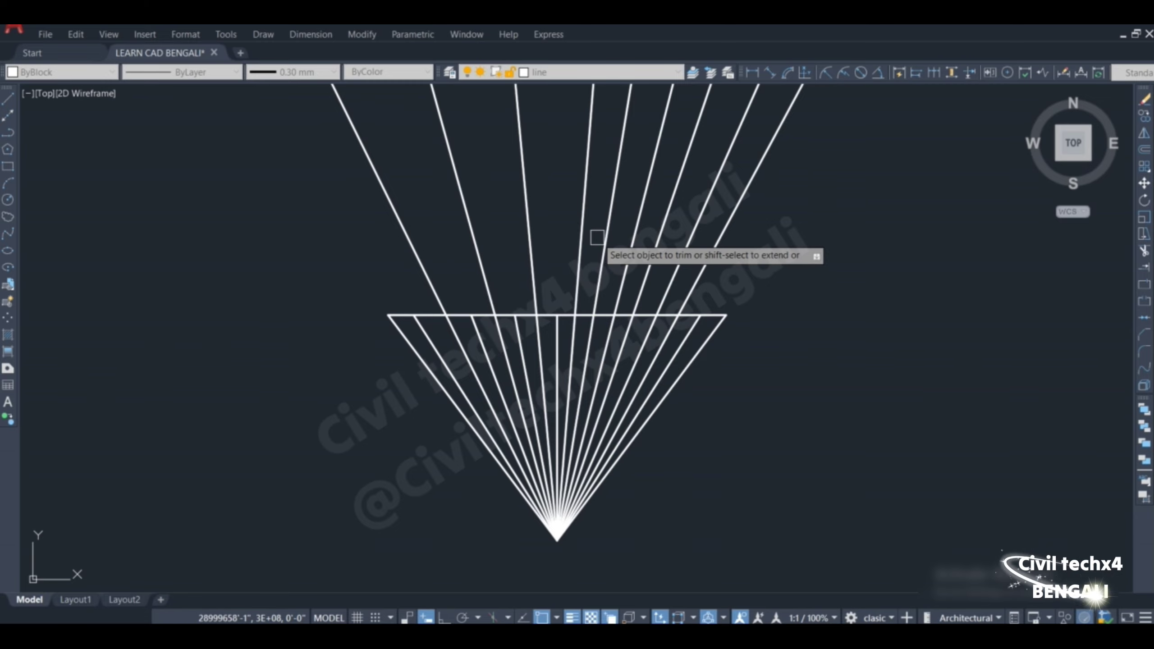
left_click(605, 233)
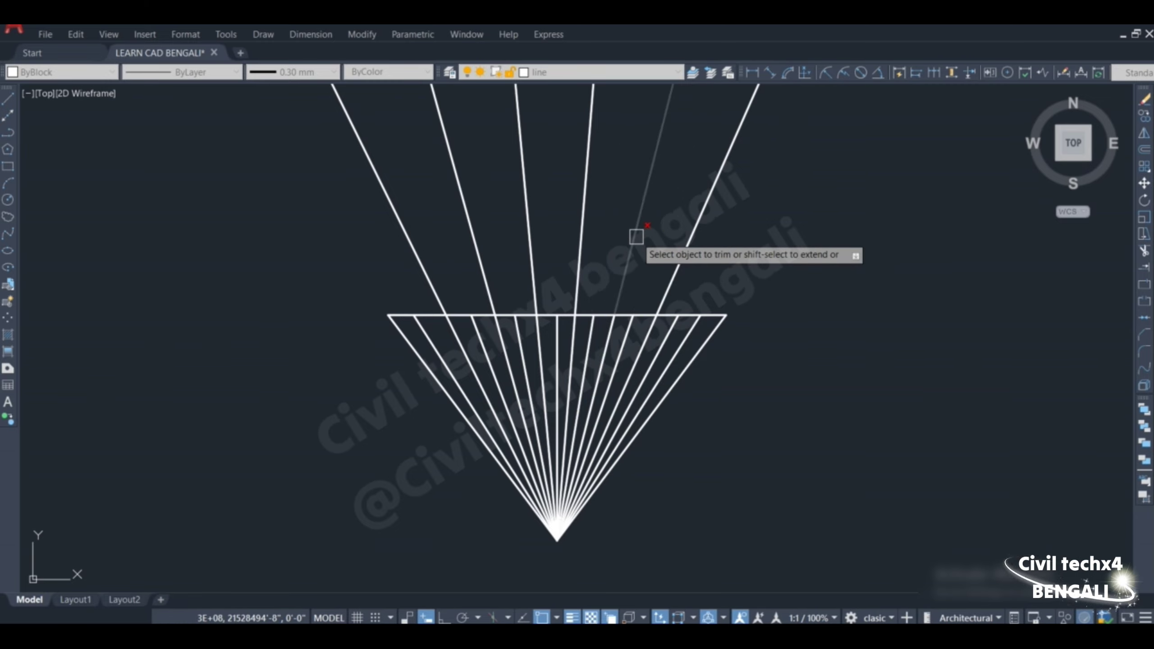
left_click(636, 236)
left_click(581, 229)
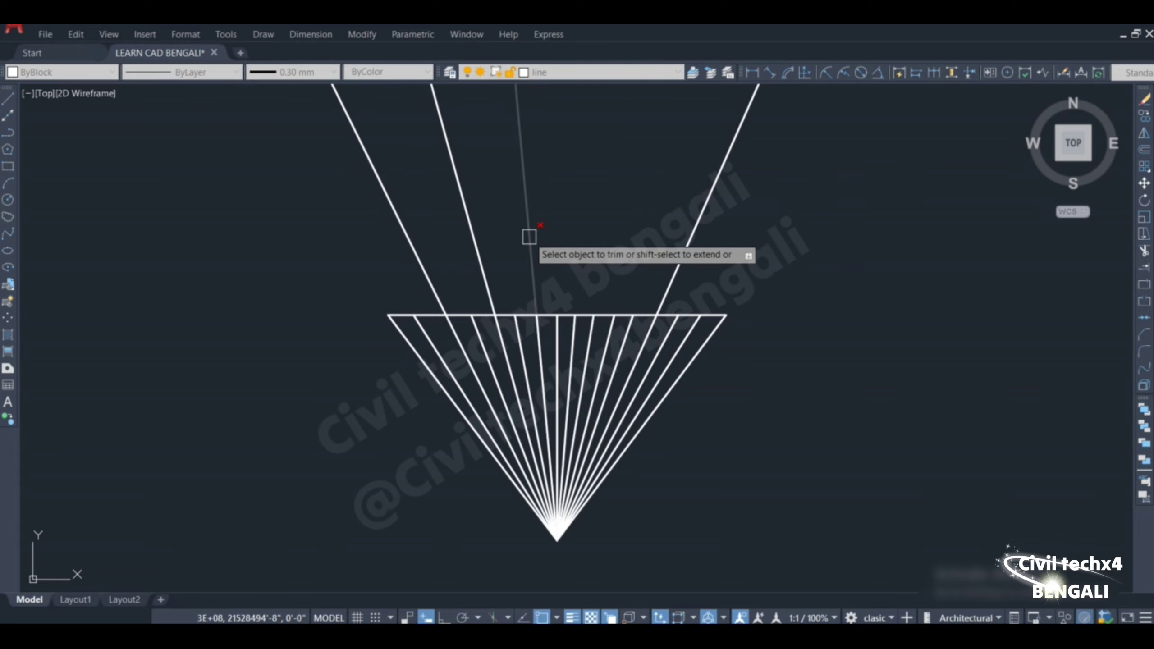
left_click(476, 246)
left_click(415, 253)
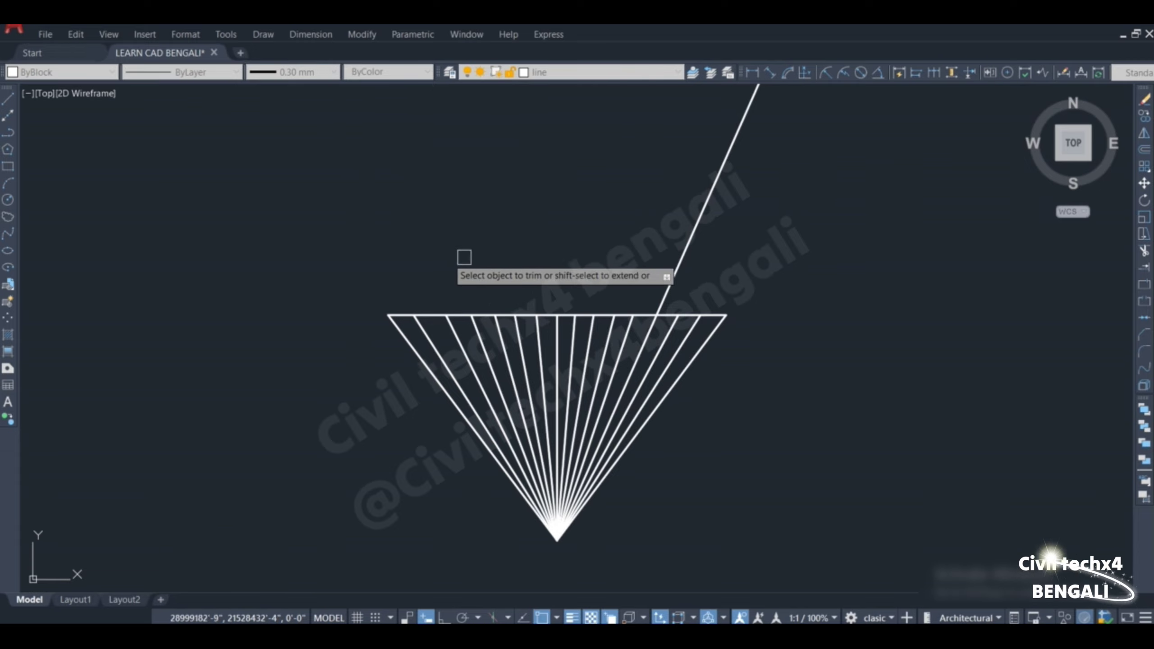
left_click(684, 246)
scroll(627, 330, "up", 5)
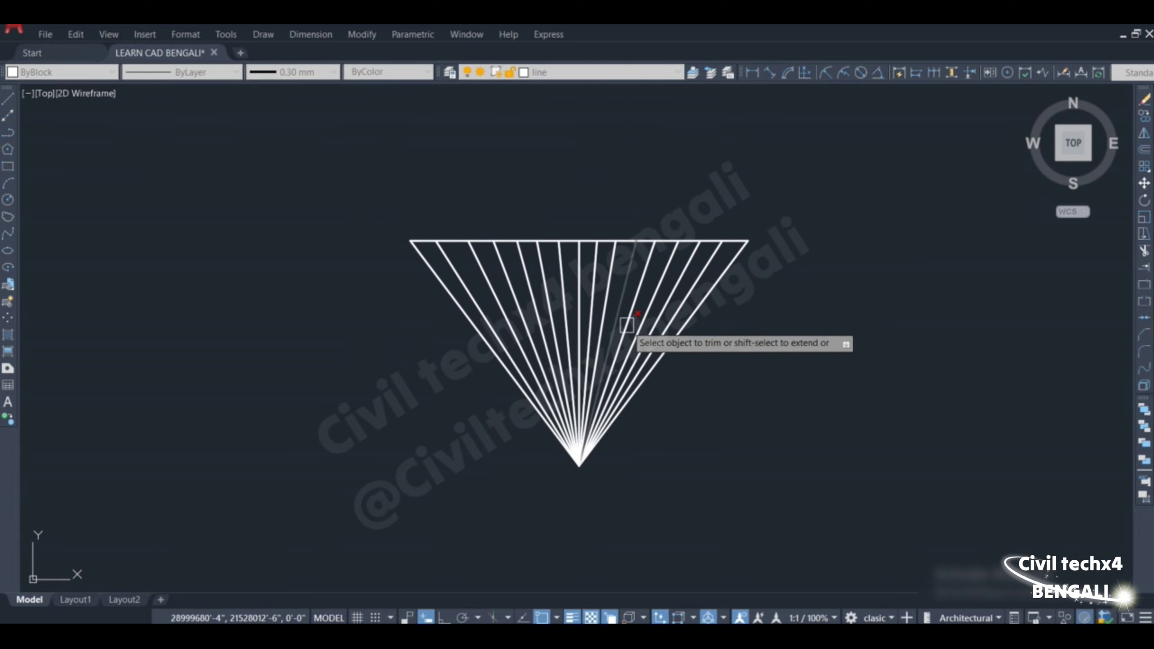
key("Escape")
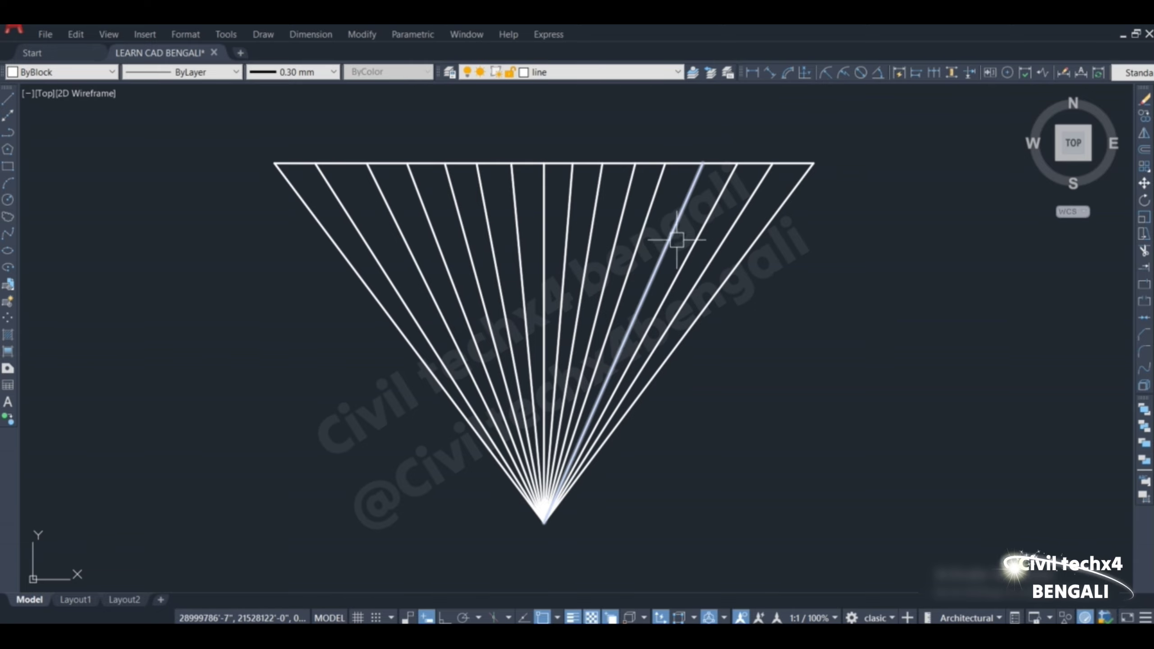
scroll(686, 246, "up", 3)
scroll(695, 250, "down", 4)
scroll(701, 253, "up", 2)
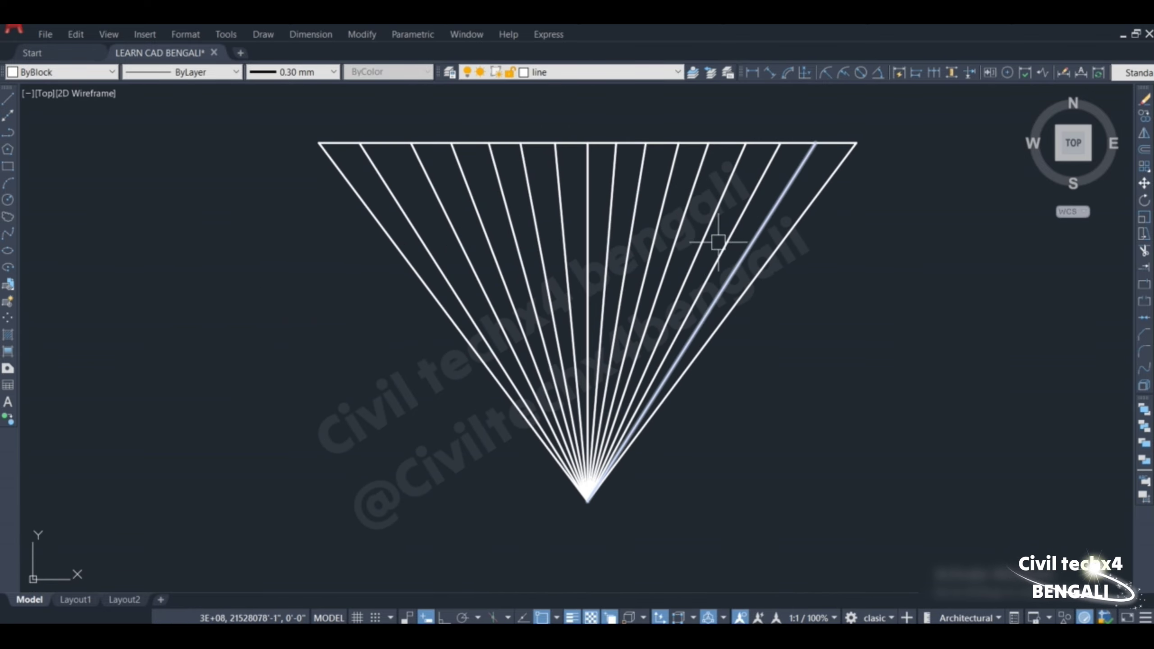
scroll(455, 257, "down", 4)
scroll(576, 204, "up", 2)
scroll(396, 205, "down", 2)
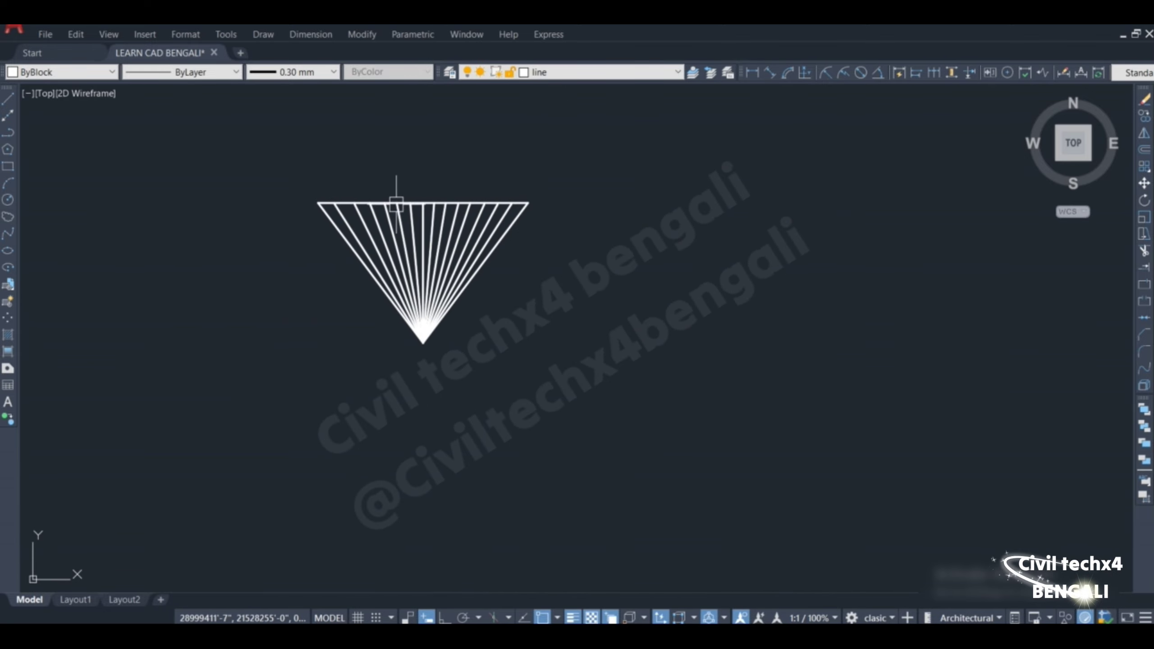